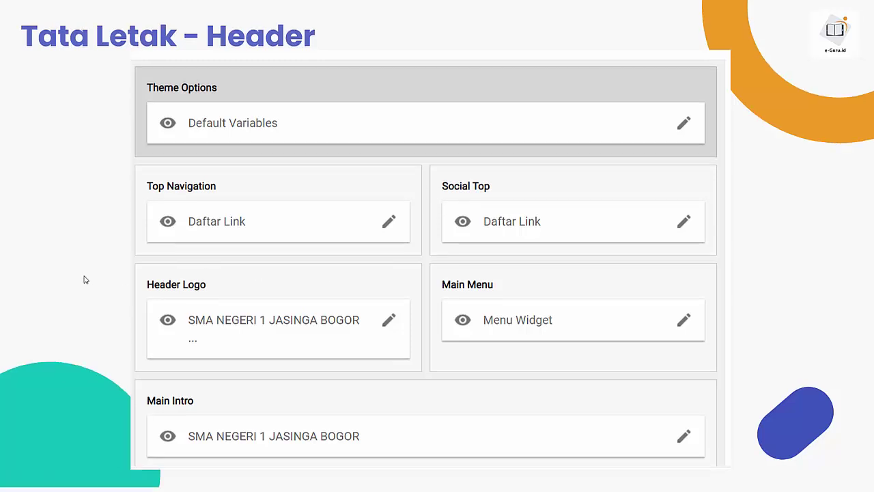
# Step: Advance the slideshow past the Tengah and Main Intro Services slides to Tata Letak - Postingan
pyautogui.click(86, 280)
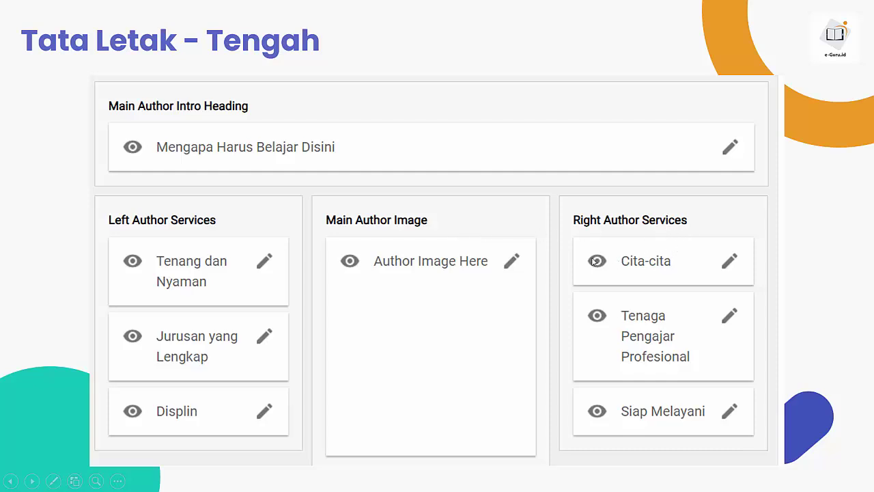
pyautogui.click(248, 236)
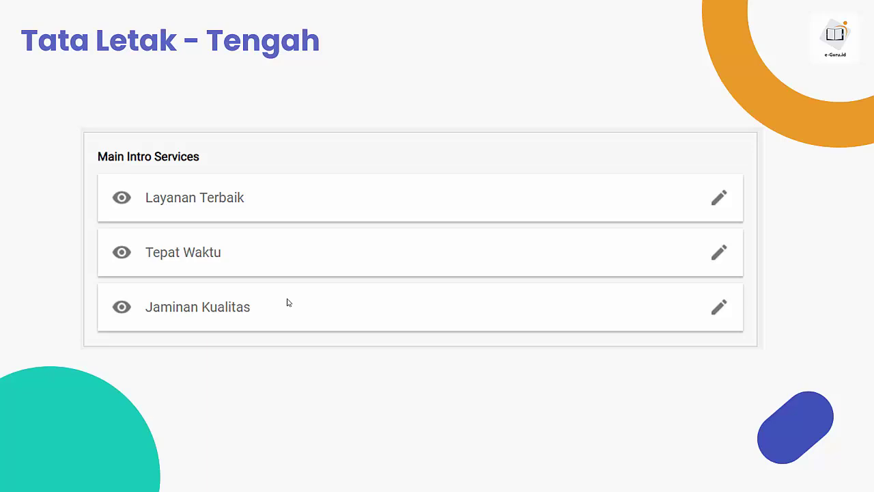
pyautogui.click(360, 241)
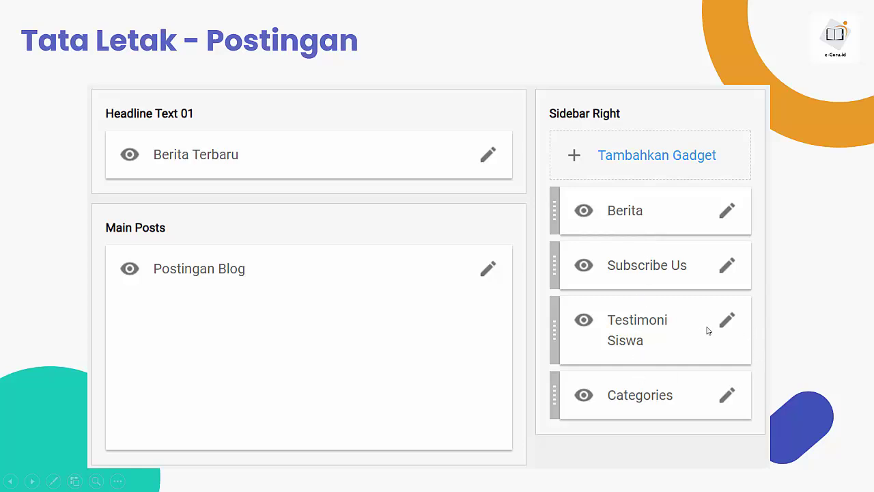
# Step: Advance through the Testimoni and Footer layout slides to the end of the slideshow
pyautogui.click(444, 327)
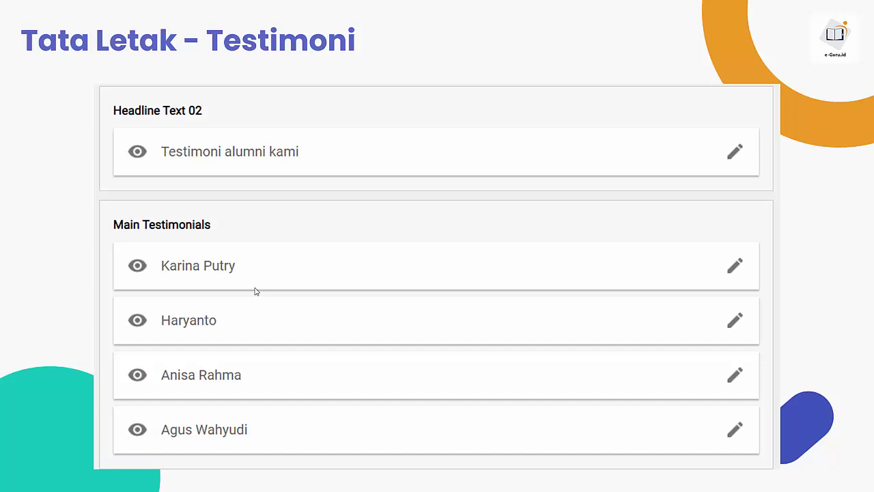
pyautogui.click(428, 242)
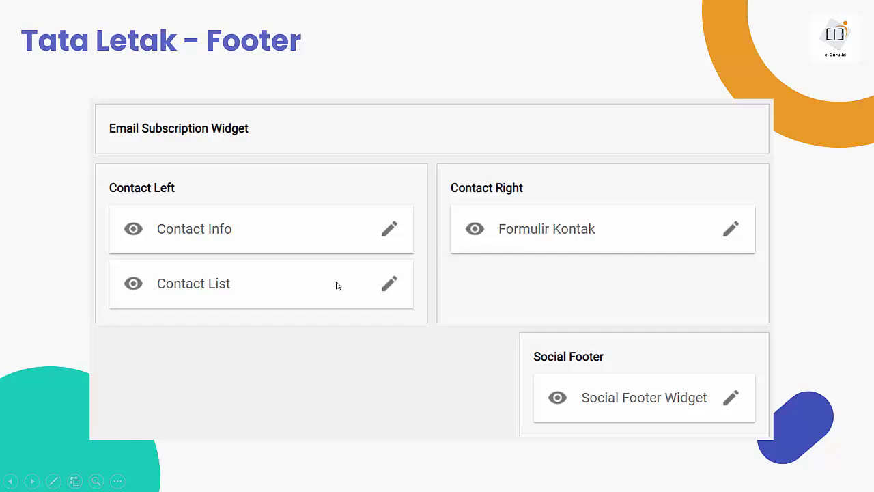
pyautogui.click(472, 256)
# Step: Exit the slideshow and bring Chrome with the Gmail inbox to the front
pyautogui.click(472, 256)
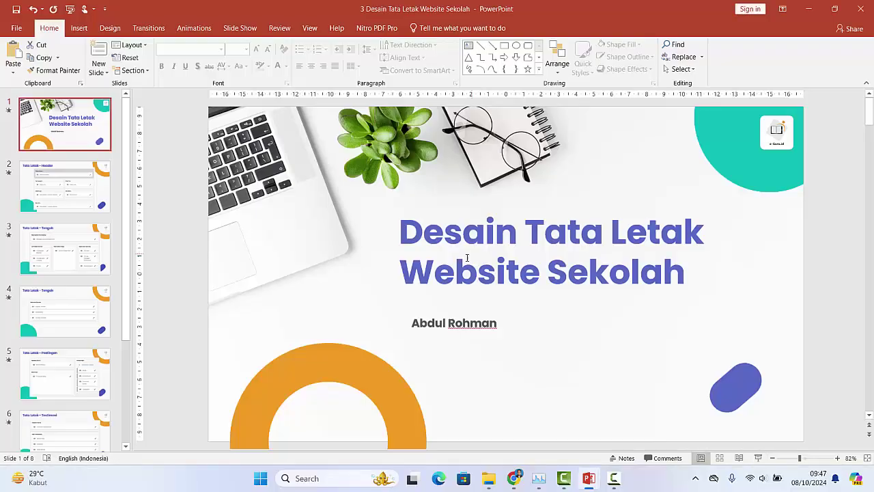
pyautogui.click(523, 483)
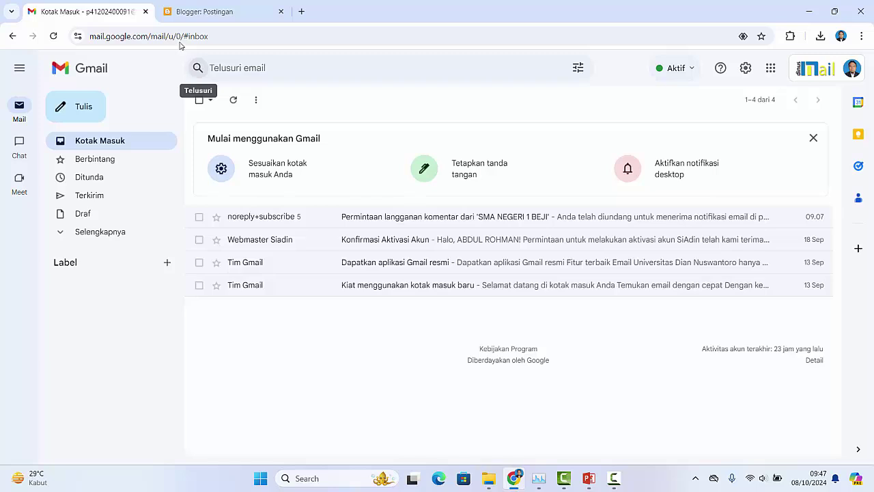
# Step: Switch to the Blogger: Postingan tab showing the blog's empty post list (Semua 0)
pyautogui.click(201, 13)
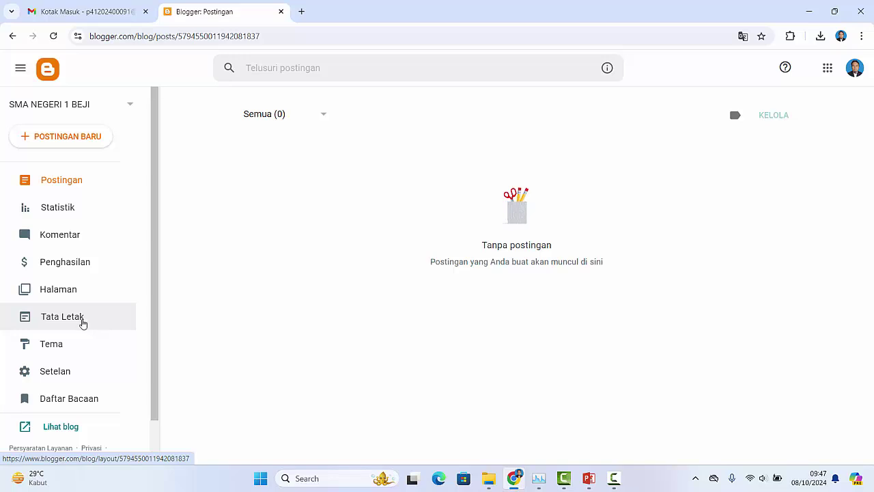
# Step: Open the Tata Letak page to view the Theme Options, Top Navigation and Main Intro gadgets
pyautogui.click(73, 325)
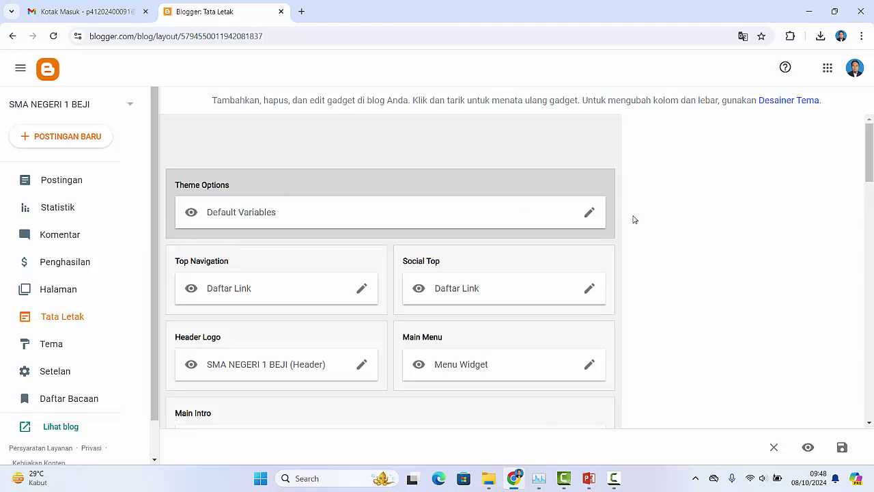
pyautogui.scroll(-1, 634, 219)
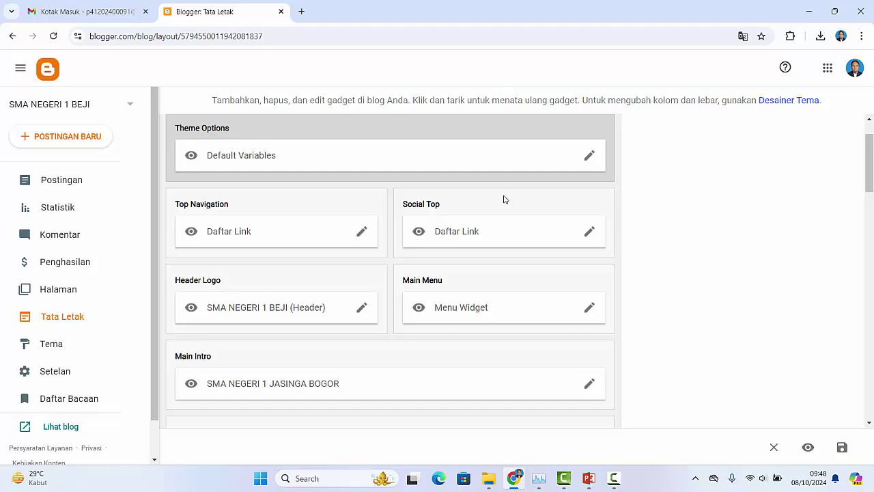
# Step: Open the live SMA NEGERI 1 BEJI blog in a new tab and compare it with Tata Letak
pyautogui.click(59, 430)
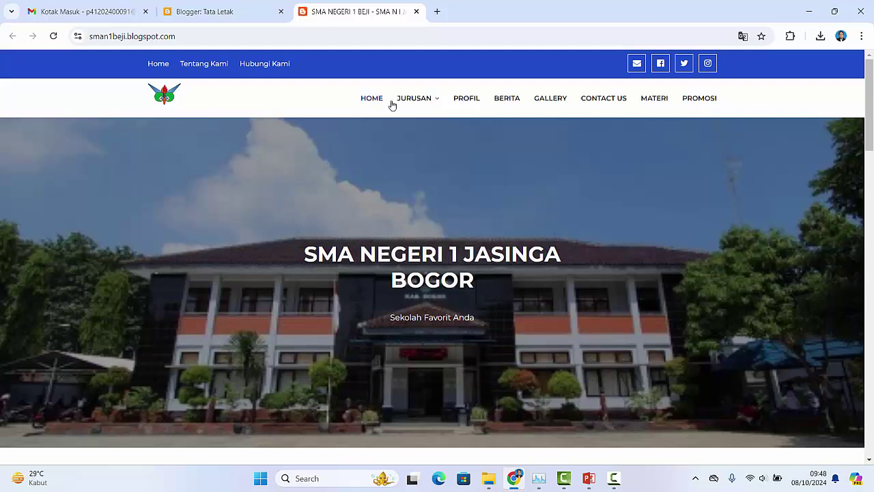
pyautogui.click(218, 13)
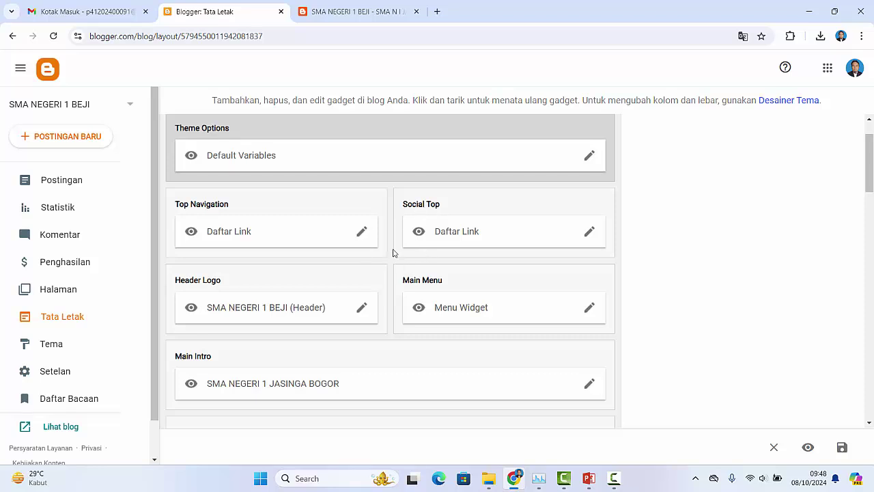
pyautogui.click(349, 6)
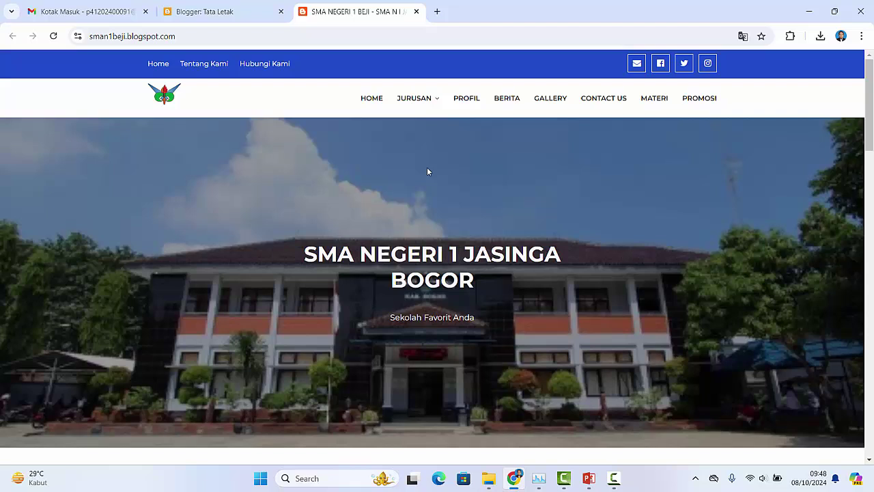
pyautogui.click(220, 13)
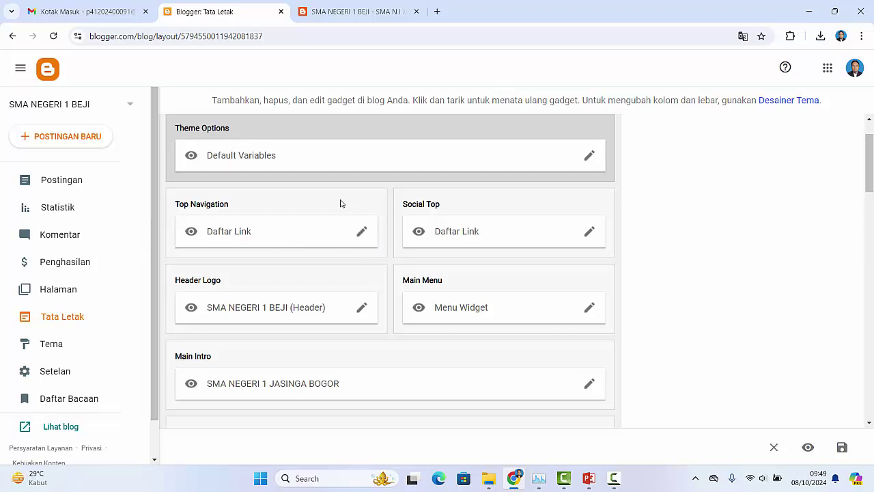
# Step: Open the Top Navigation link list settings and edit the Tentang Kami link
pyautogui.click(362, 234)
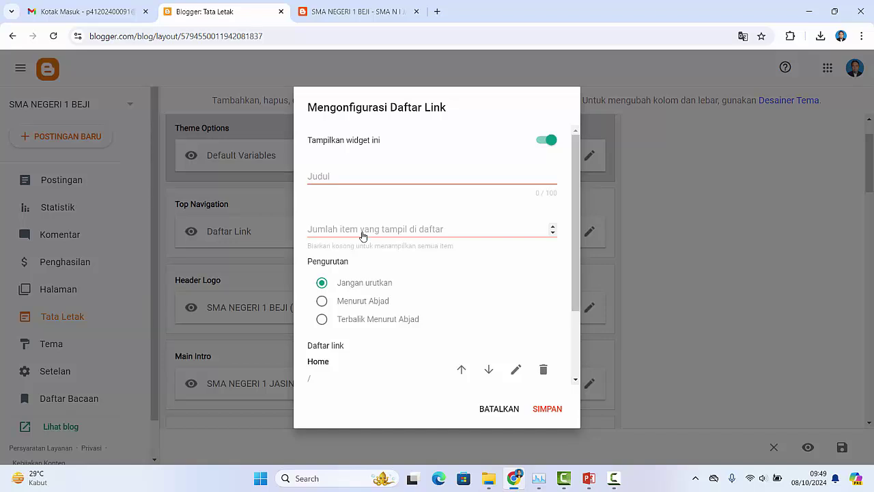
pyautogui.moveTo(577, 232); pyautogui.dragTo(577, 301)
pyautogui.moveTo(579, 250); pyautogui.dragTo(567, 275)
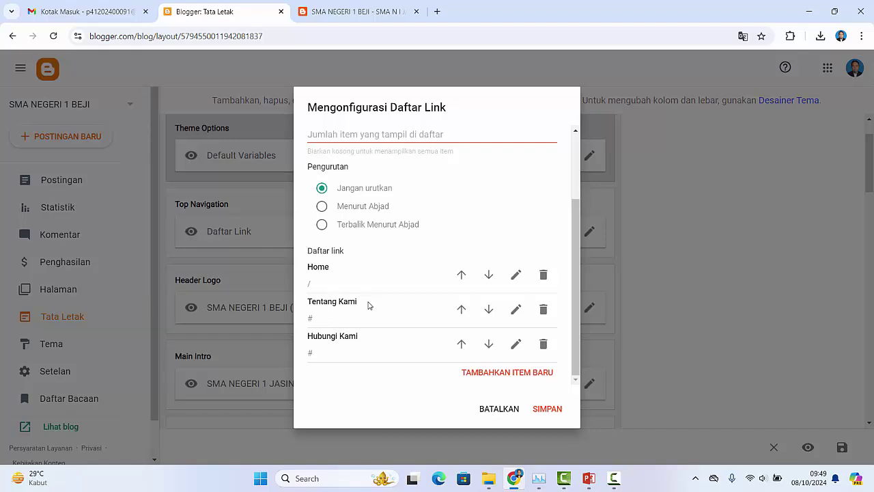
pyautogui.click(516, 310)
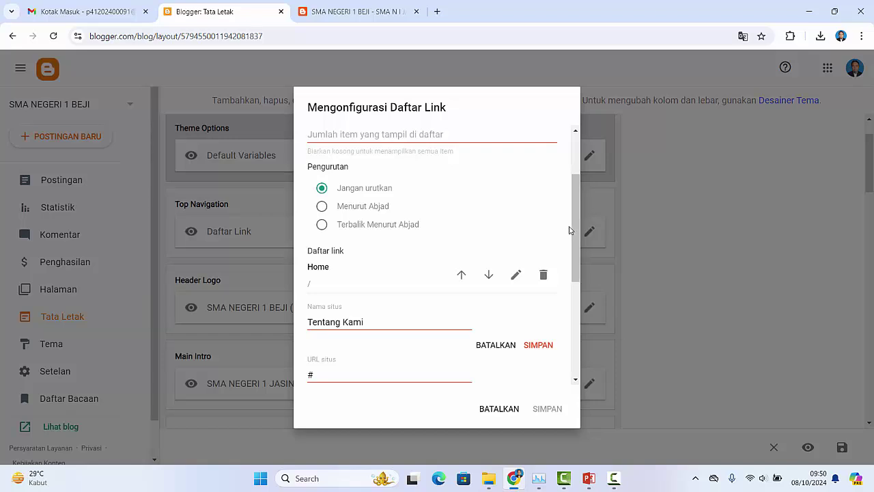
pyautogui.moveTo(576, 226); pyautogui.dragTo(582, 338)
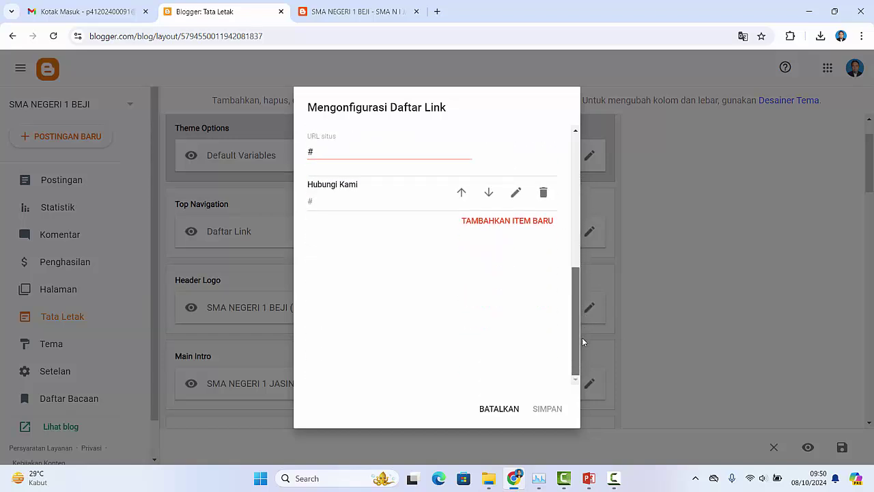
# Step: Cancel the Top Navigation dialog, then inspect Social Top's twitter link and cancel unchanged
pyautogui.click(500, 409)
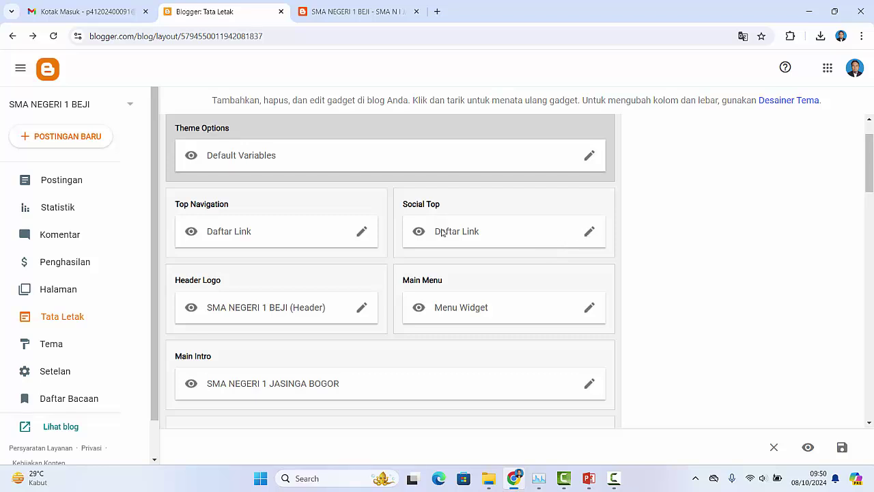
pyautogui.click(590, 232)
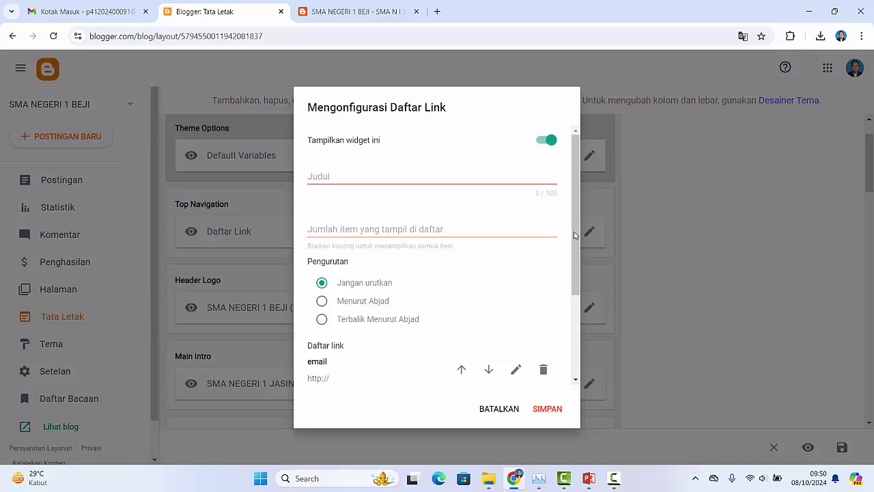
pyautogui.moveTo(575, 239); pyautogui.dragTo(571, 325)
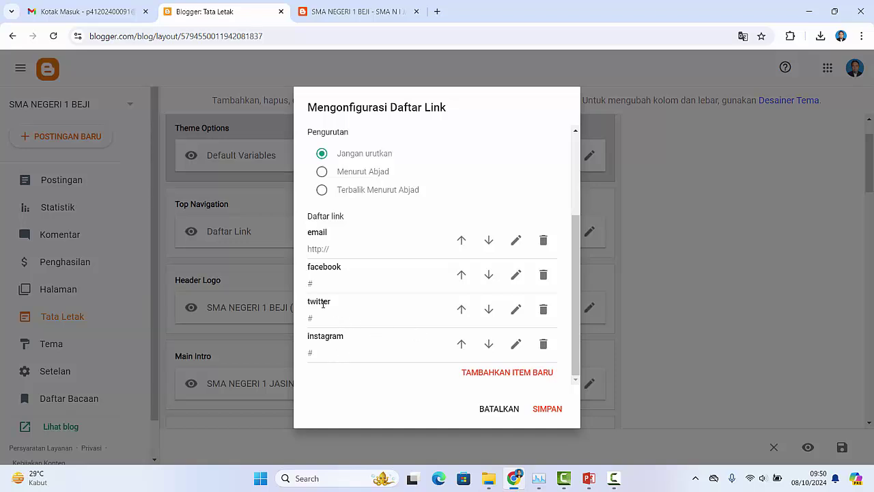
pyautogui.click(516, 310)
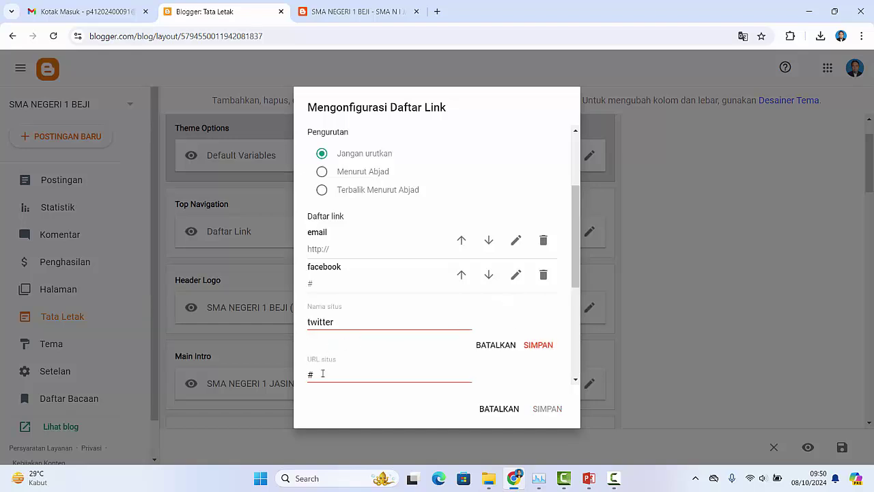
pyautogui.click(504, 410)
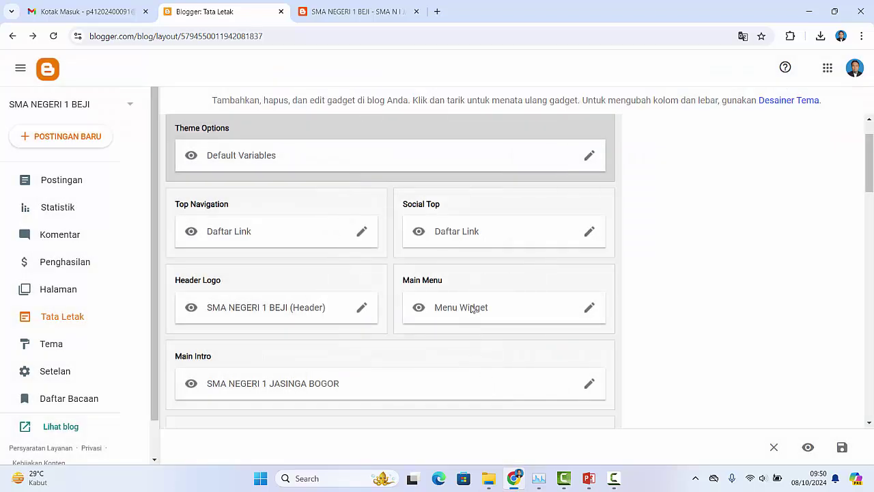
# Step: Add a TikTok link with URL '#' to the Social Top link list and save the gadget
pyautogui.click(585, 232)
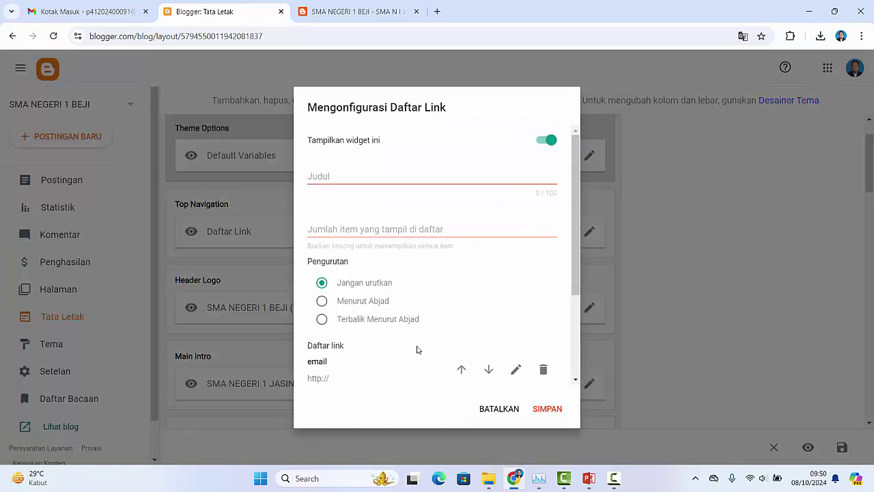
pyautogui.scroll(-3, 517, 304)
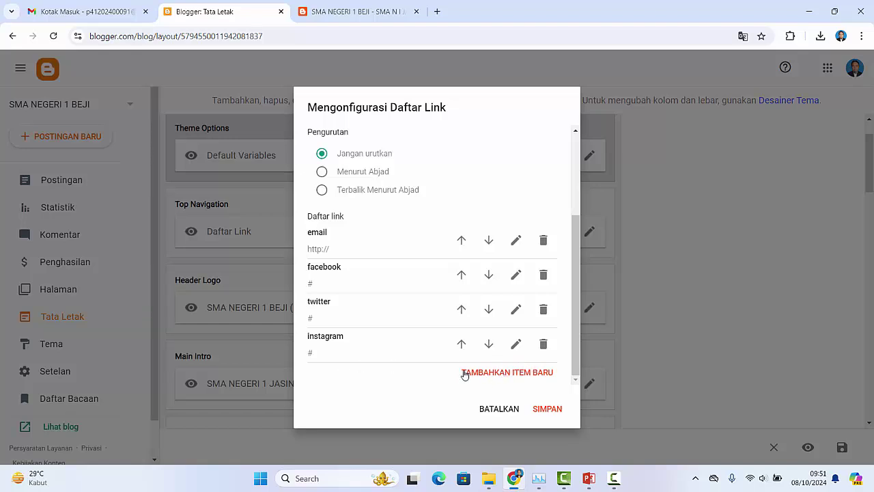
pyautogui.click(501, 373)
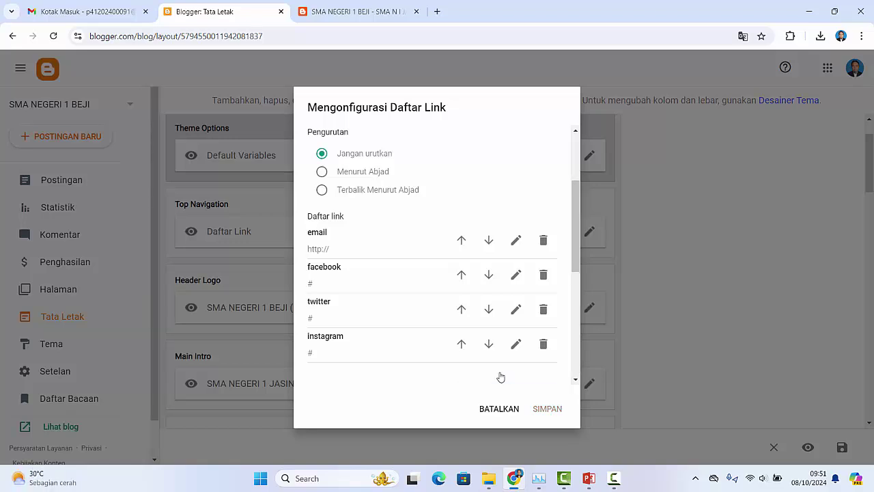
pyautogui.click(572, 287)
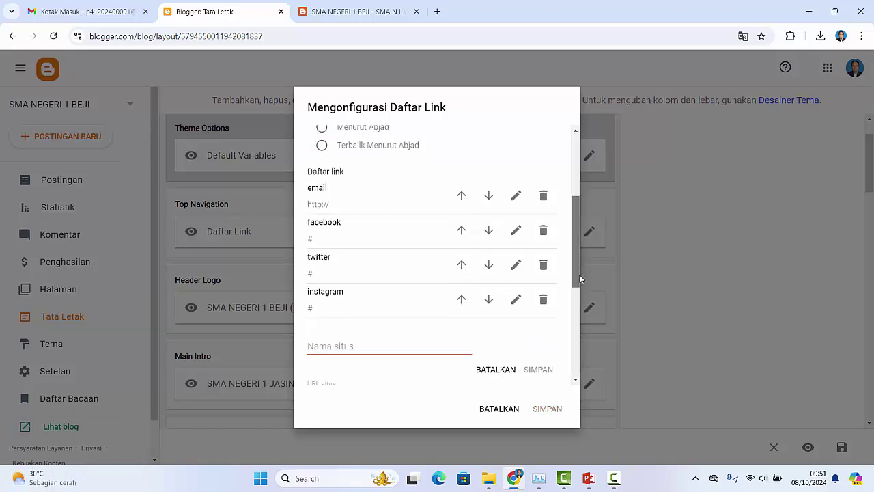
pyautogui.click(345, 263)
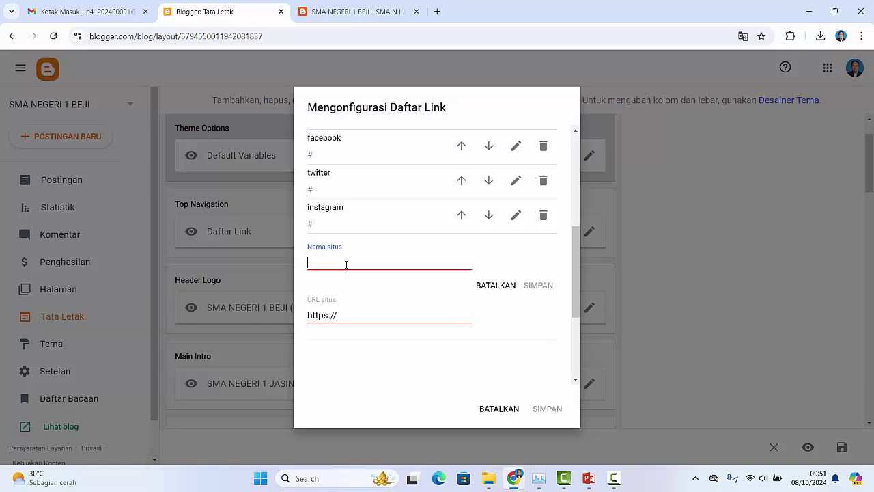
pyautogui.write('TikTok')
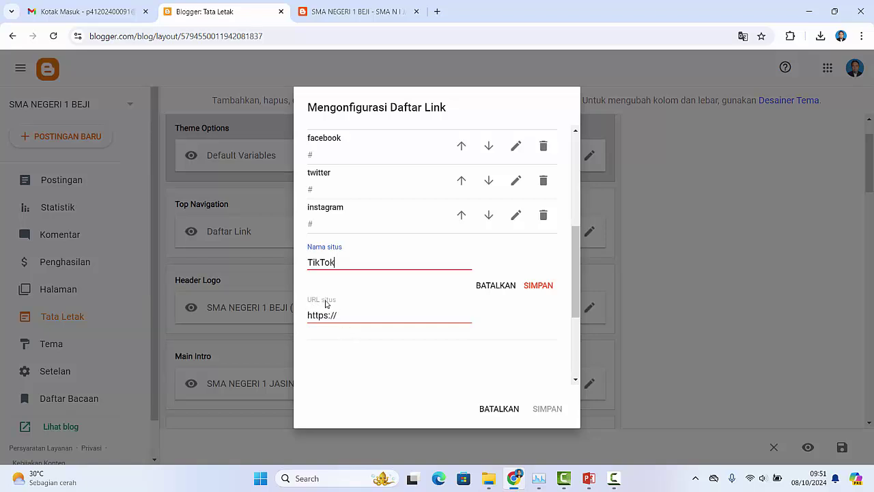
pyautogui.moveTo(346, 315); pyautogui.dragTo(293, 314)
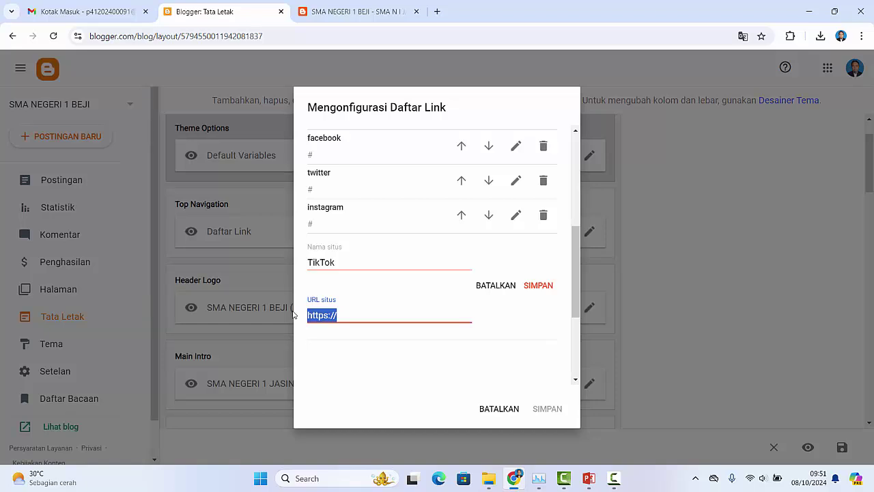
pyautogui.write('#')
pyautogui.click(541, 286)
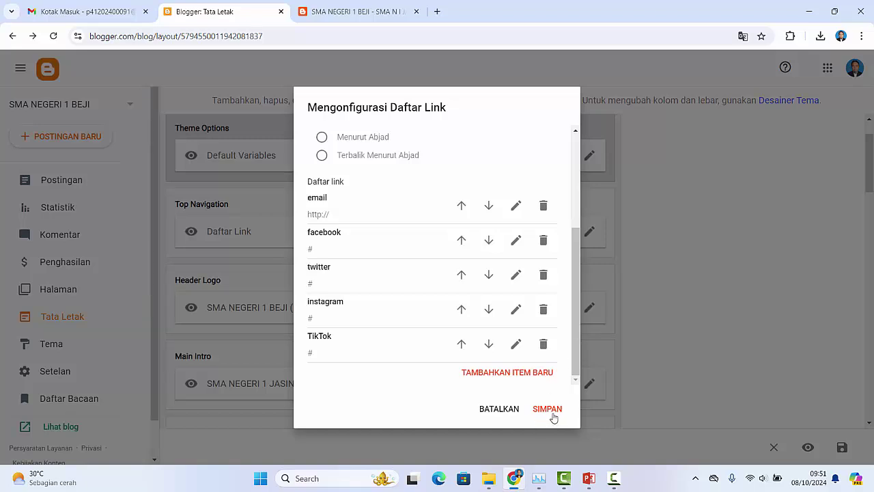
pyautogui.click(552, 413)
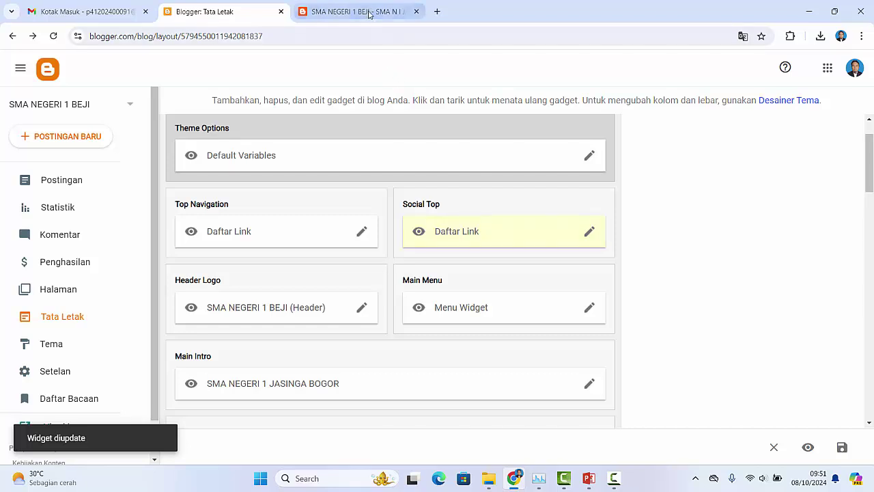
# Step: Reload the live blog to check the new fifth TikTok social icon, then return to Tata Letak
pyautogui.click(367, 12)
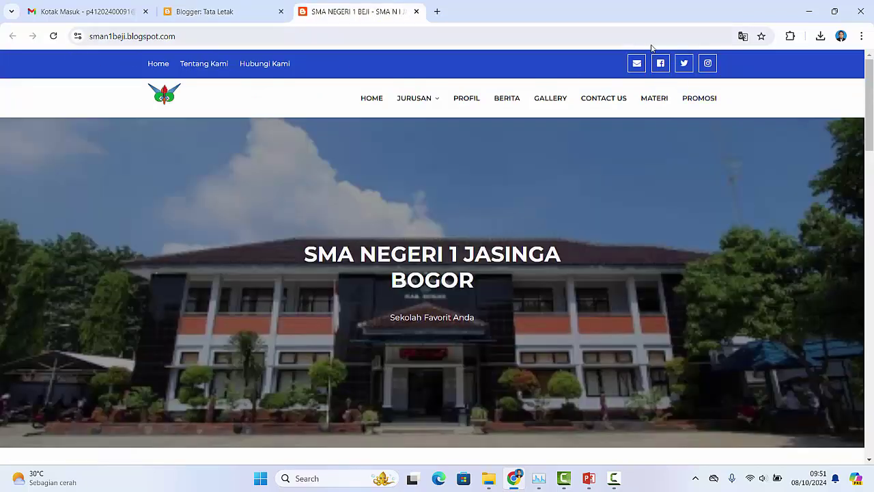
pyautogui.click(54, 36)
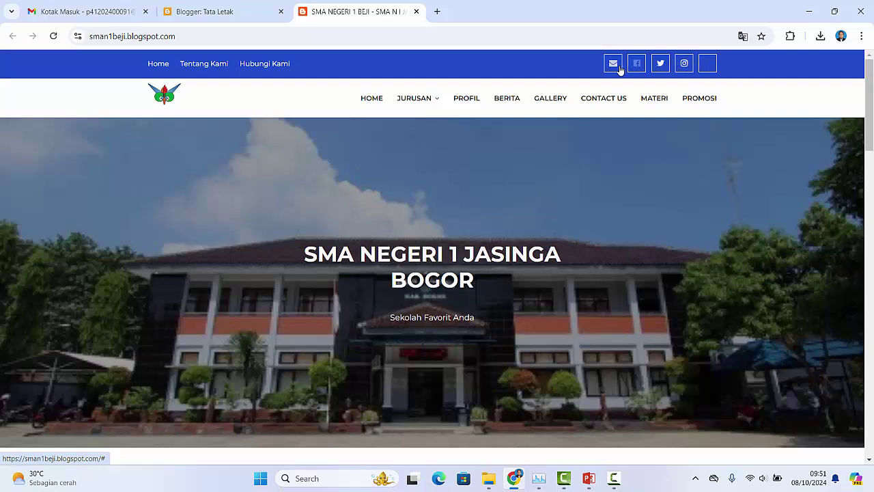
pyautogui.click(215, 18)
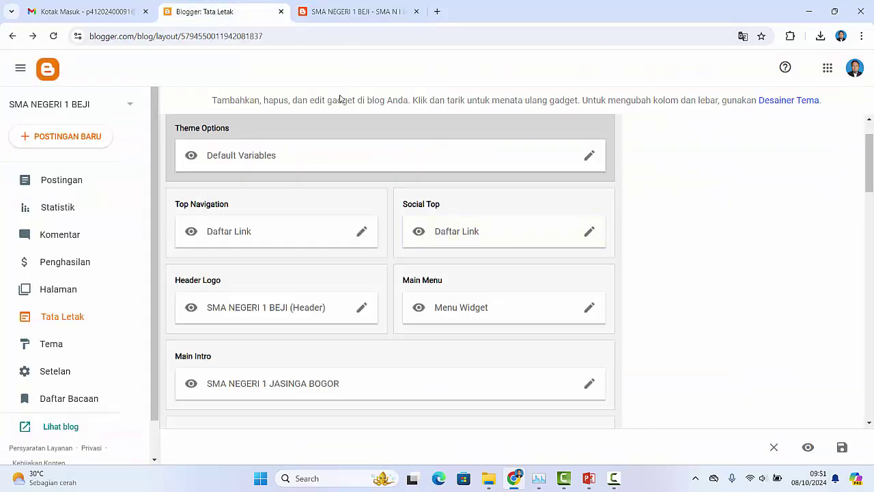
pyautogui.click(590, 156)
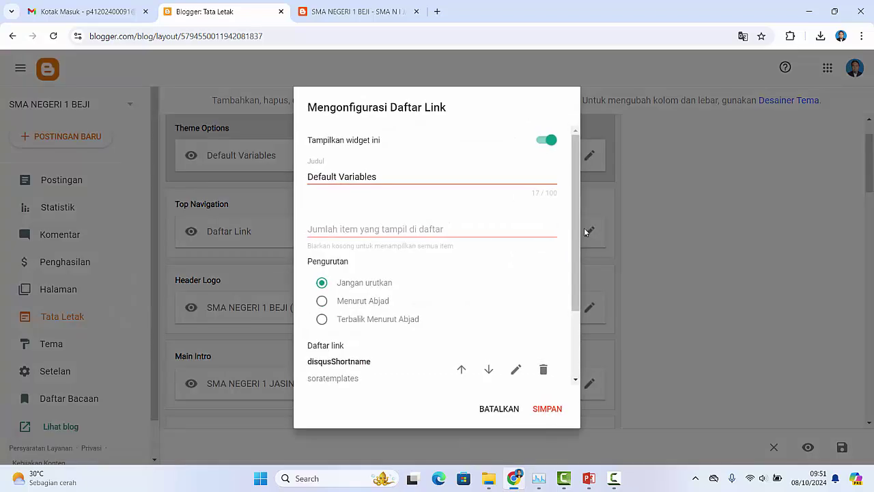
pyautogui.scroll(-3, 577, 328)
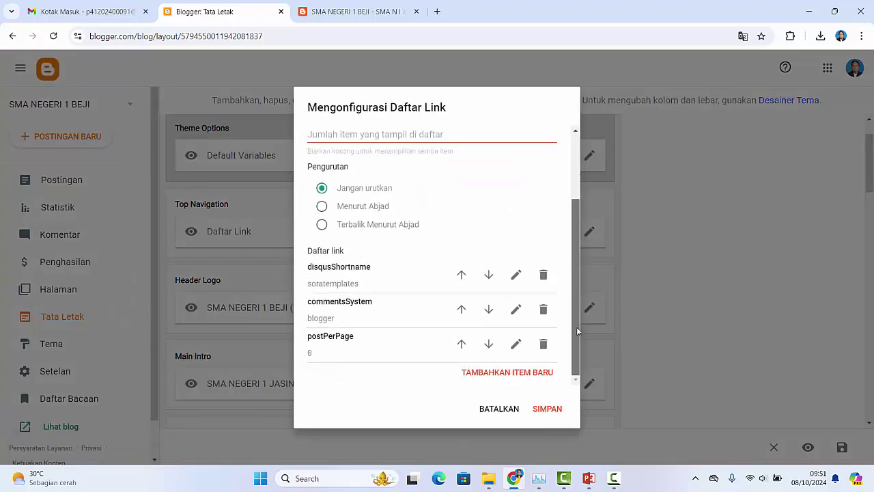
pyautogui.click(509, 412)
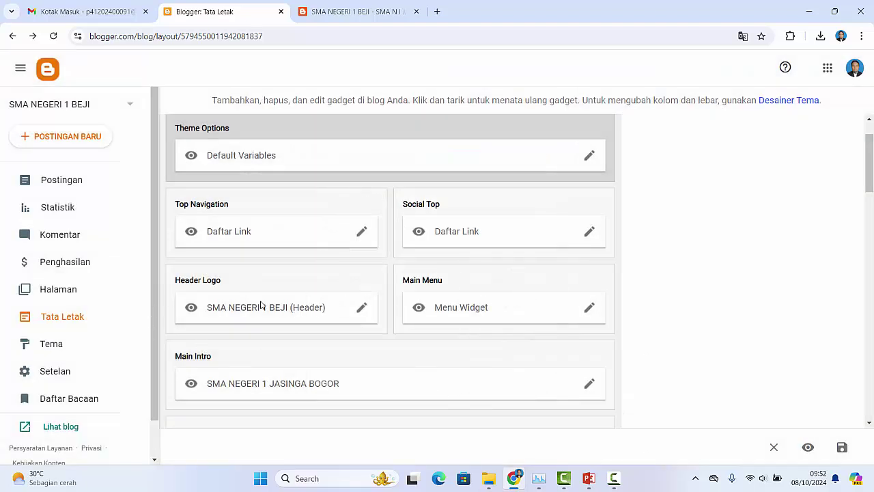
# Step: In the Header Logo gadget settings, switch the image source to 'Upload gambar dari komputer'
pyautogui.scroll(-1, 282, 287)
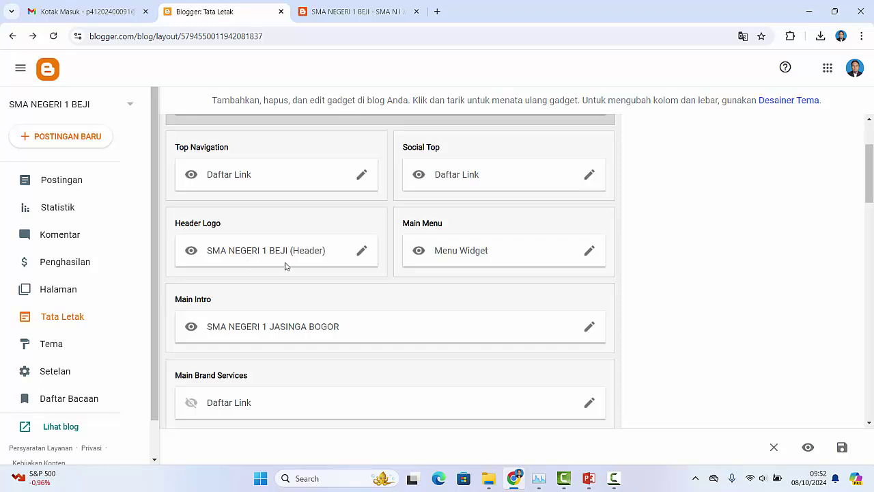
pyautogui.click(362, 252)
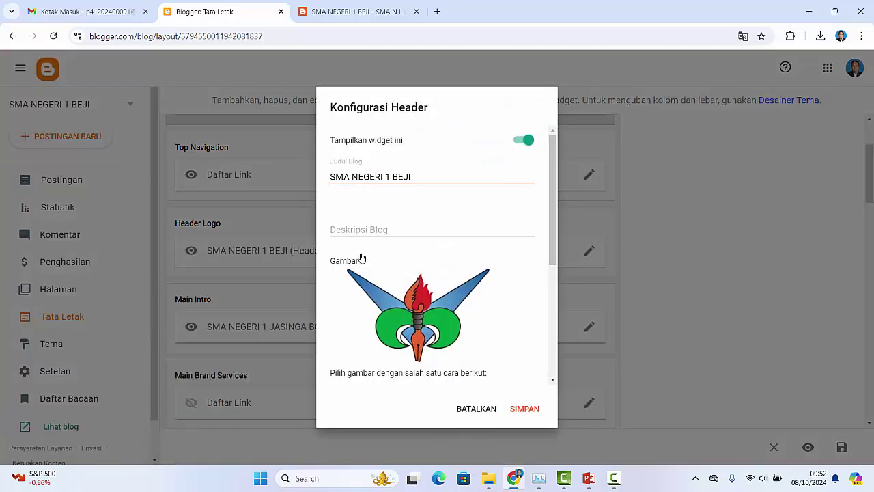
pyautogui.moveTo(553, 217); pyautogui.dragTo(546, 292)
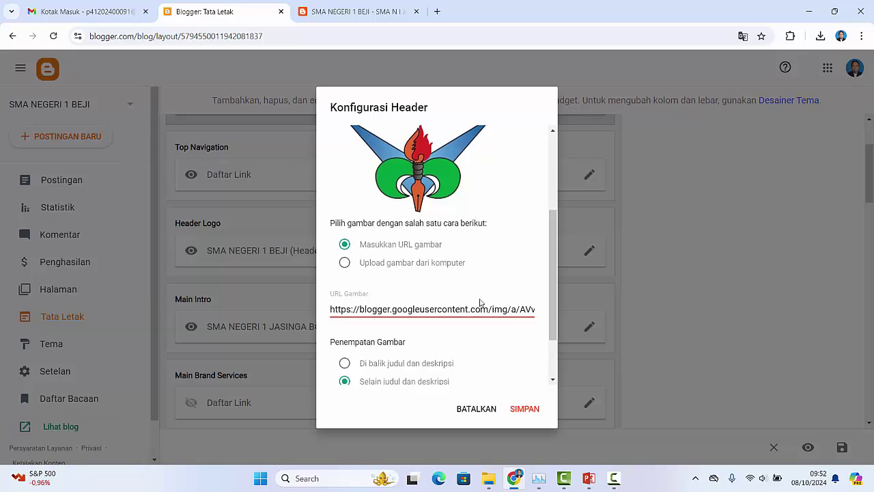
pyautogui.click(439, 309)
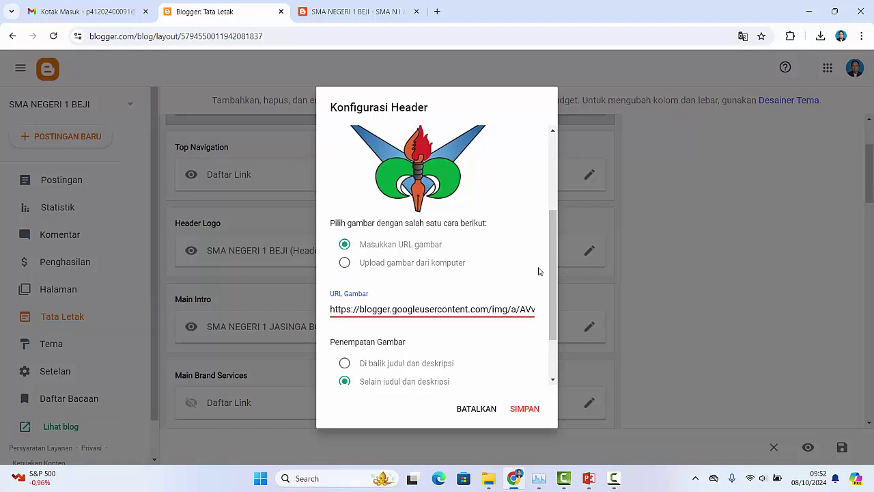
pyautogui.click(344, 266)
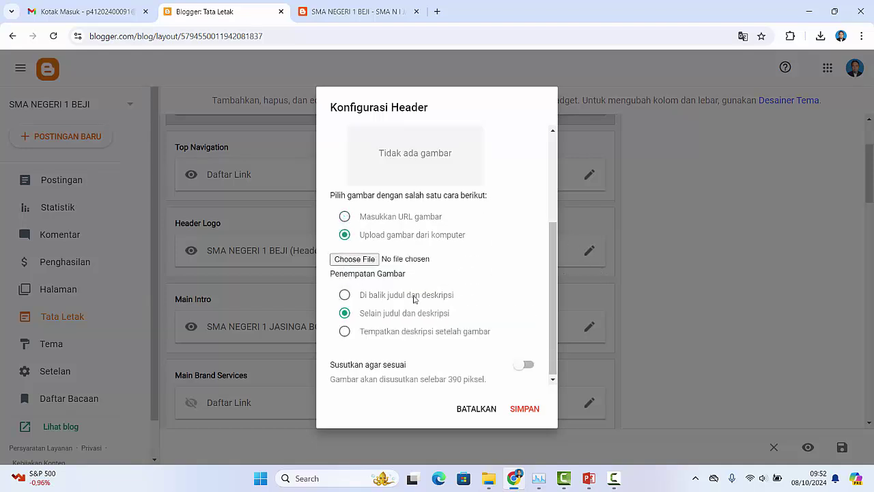
pyautogui.moveTo(552, 277)
pyautogui.mouseDown()
pyautogui.moveTo(558, 232)
pyautogui.moveTo(559, 262)
pyautogui.mouseUp()
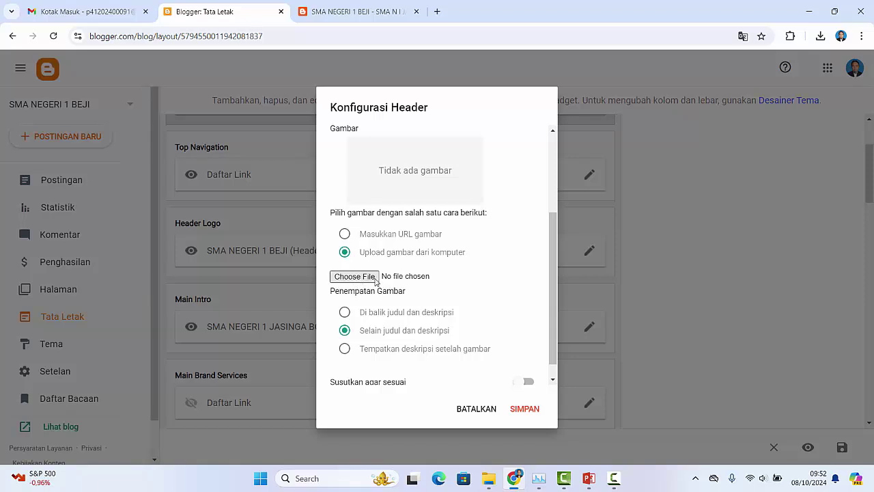
# Step: Upload Logo_Kampus_Merdeka_Kemendikbud.png from Pictures, browsed as extra large icons, as the header image
pyautogui.click(372, 276)
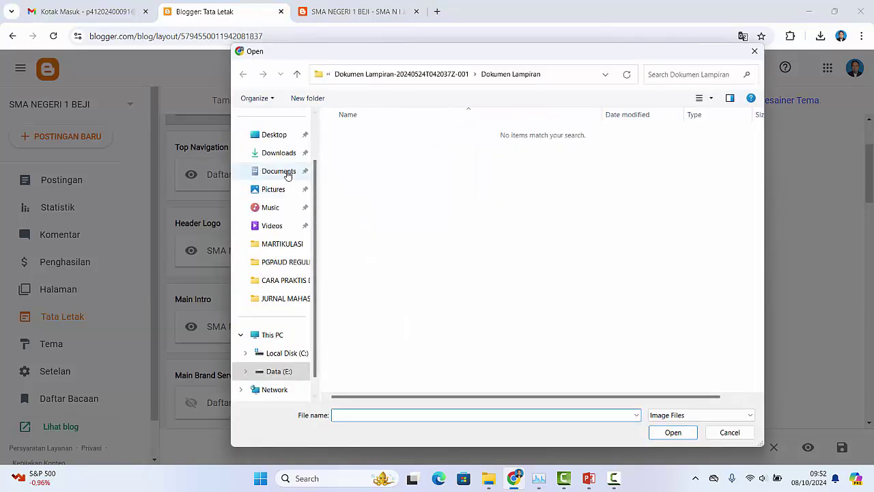
pyautogui.click(284, 156)
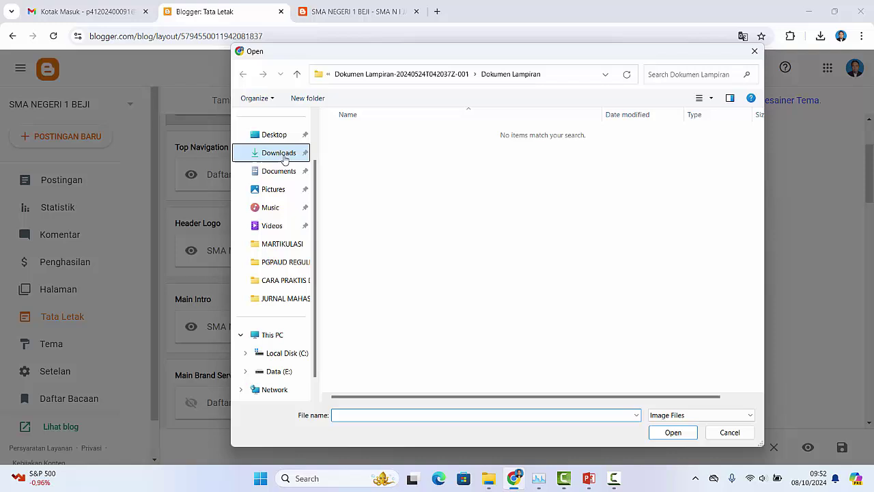
pyautogui.click(713, 100)
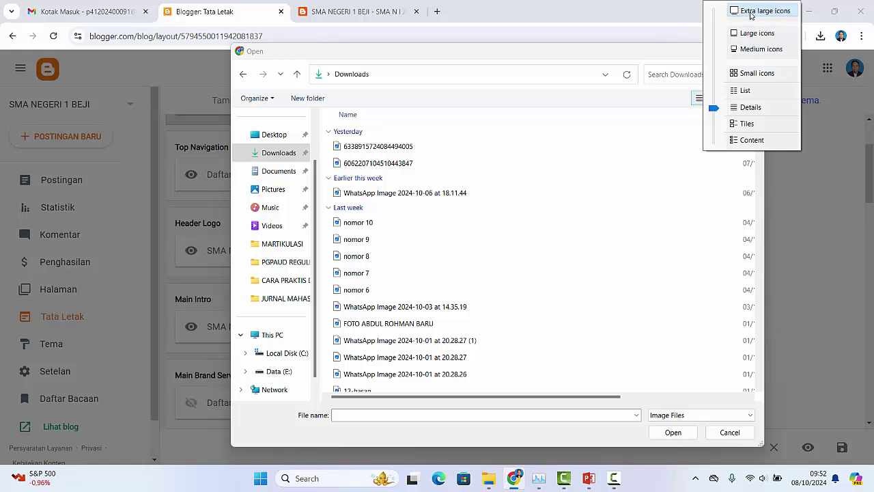
pyautogui.click(751, 14)
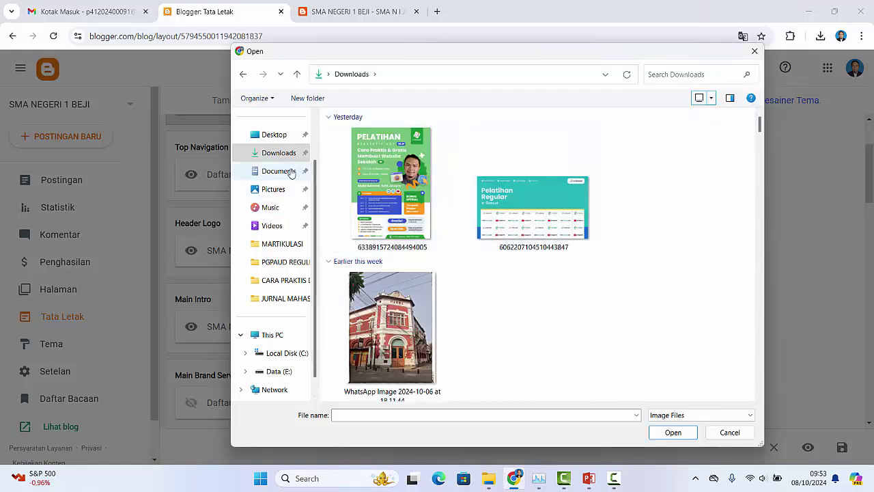
pyautogui.click(277, 190)
pyautogui.scroll(-5, 688, 263)
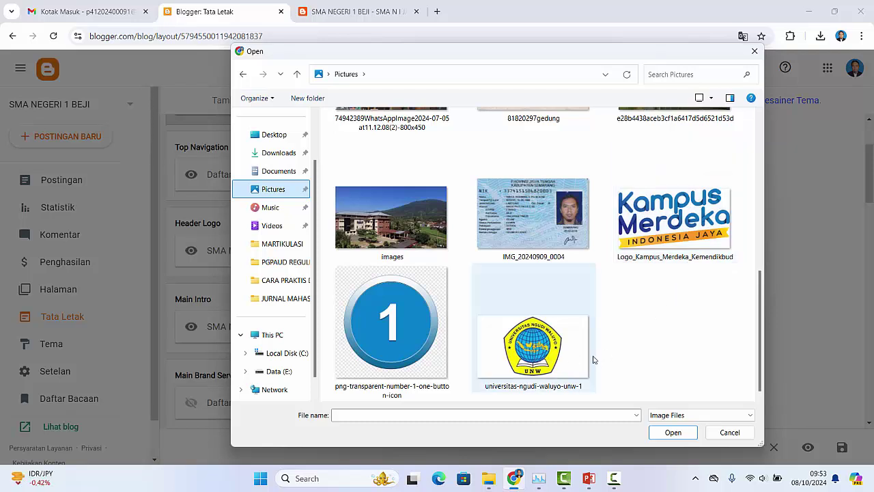
pyautogui.click(683, 247)
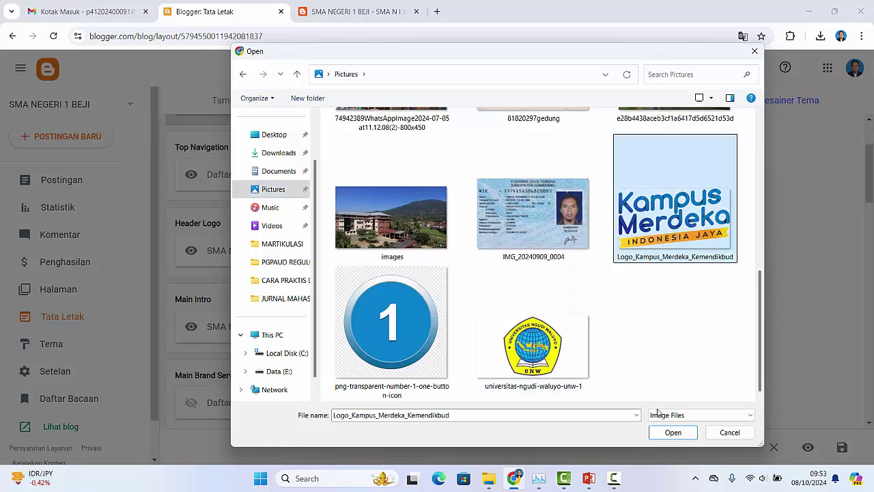
pyautogui.click(674, 432)
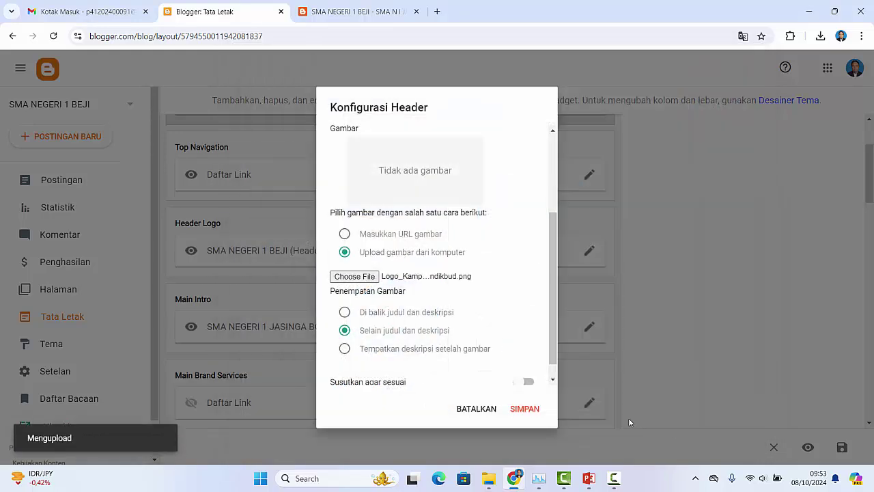
# Step: Save the header with the Kampus Merdeka logo and check it on the reloaded live blog
pyautogui.moveTo(557, 319); pyautogui.dragTo(550, 352)
pyautogui.click(526, 412)
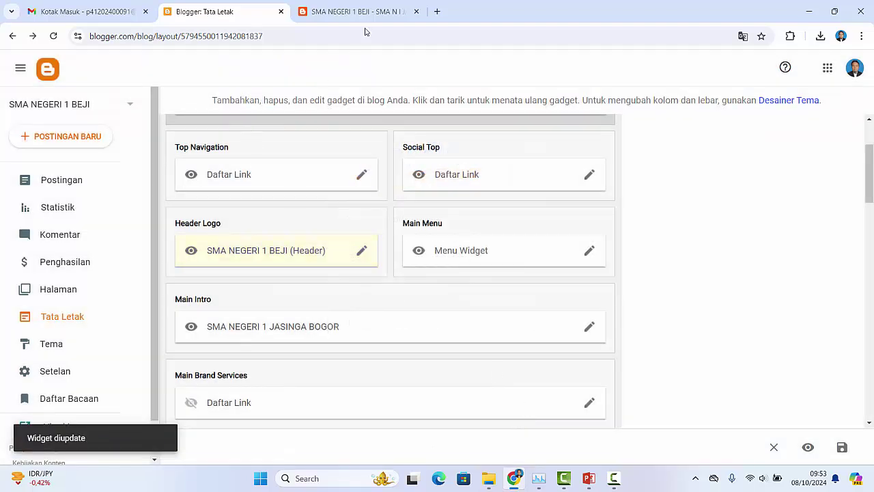
pyautogui.click(357, 12)
pyautogui.click(54, 35)
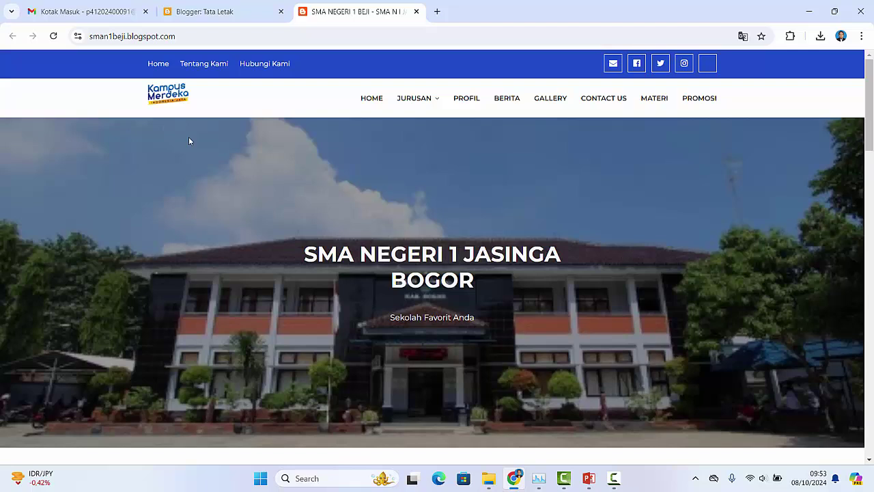
pyautogui.click(225, 18)
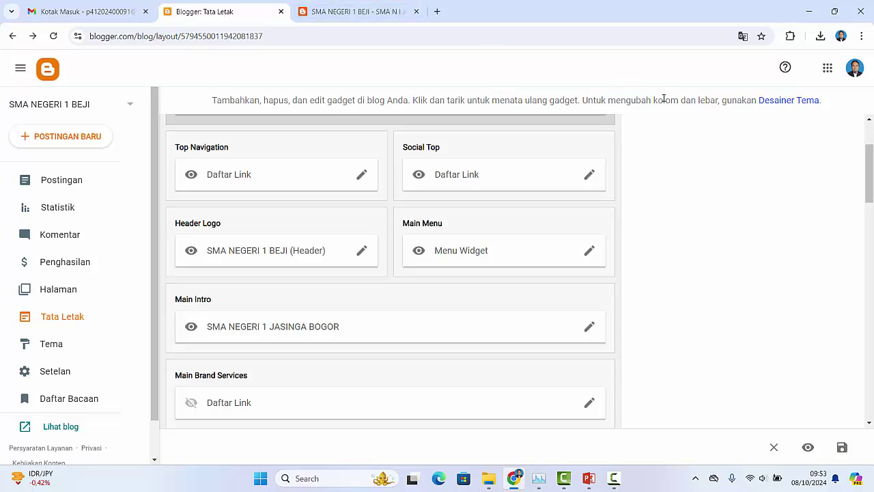
# Step: Open the Main Menu link list settings and look through its JURUSAN, Profil, Berita and Promosi links
pyautogui.click(589, 251)
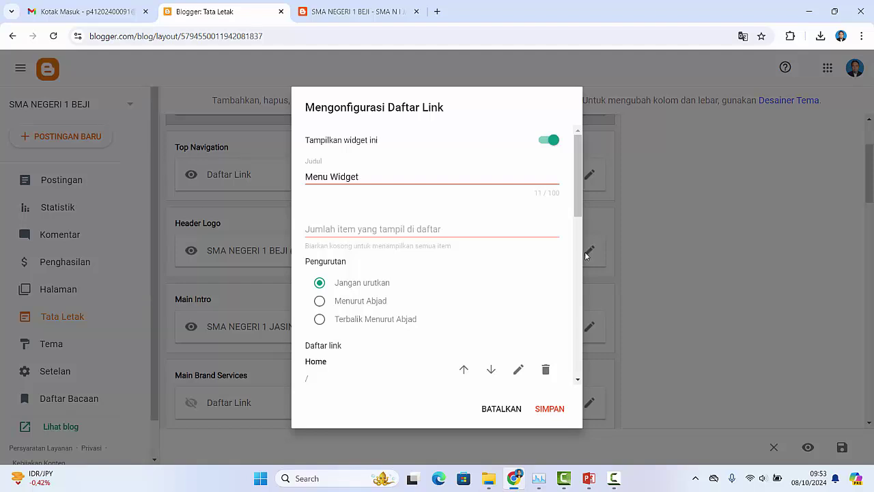
pyautogui.scroll(-2, 577, 251)
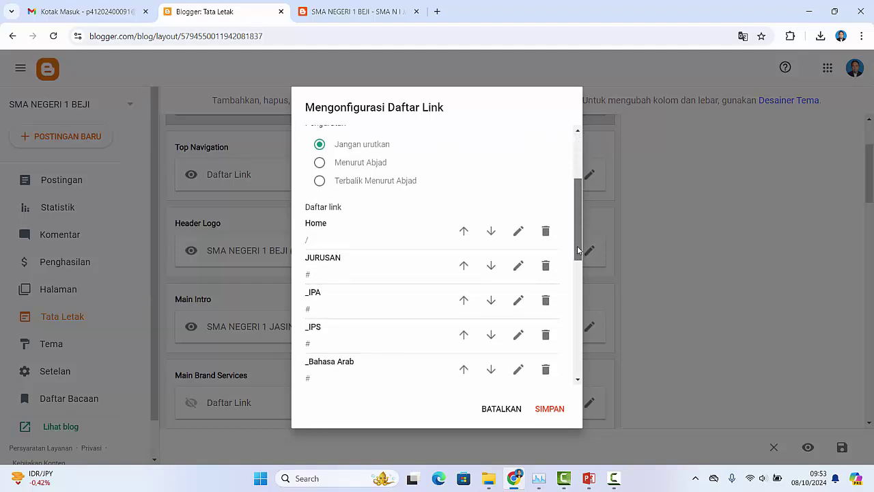
pyautogui.moveTo(578, 251); pyautogui.dragTo(577, 205)
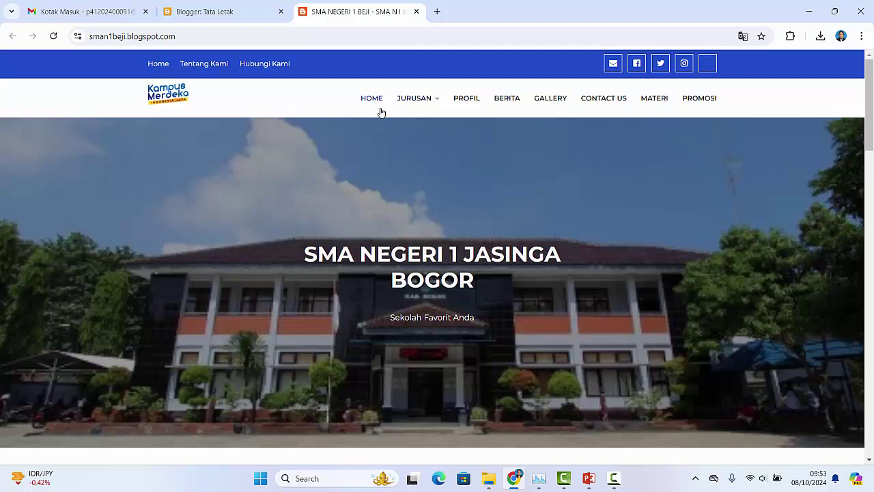
pyautogui.moveTo(407, 108)
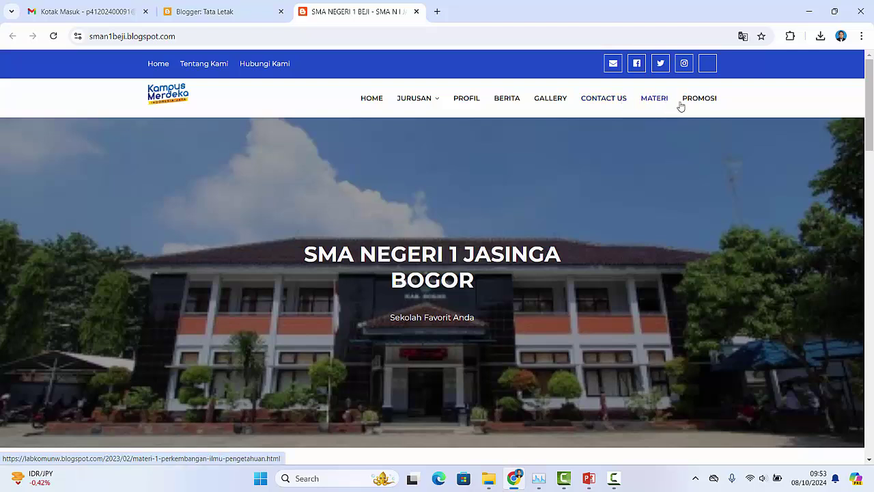
pyautogui.click(239, 18)
pyautogui.scroll(-7, 571, 343)
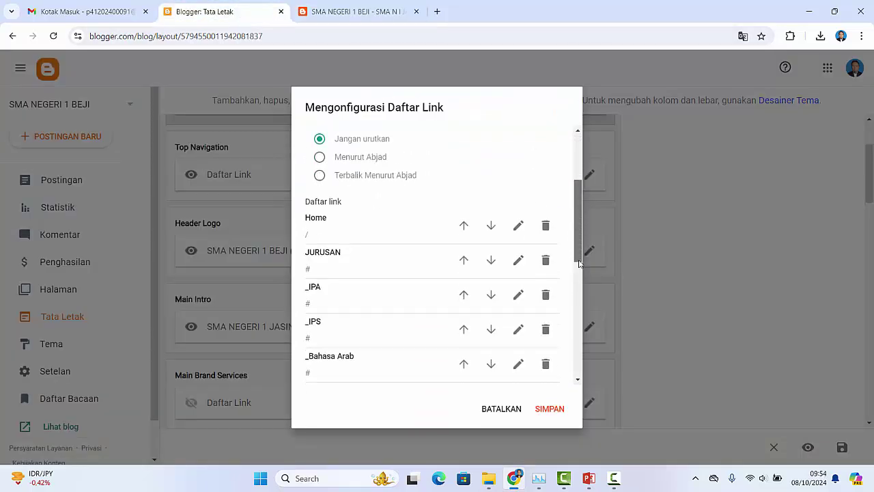
pyautogui.scroll(-3, 571, 344)
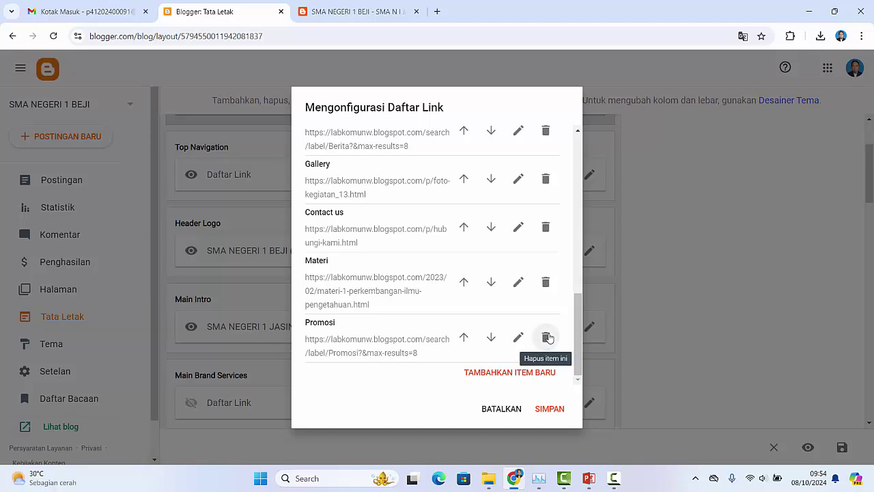
pyautogui.moveTo(579, 317); pyautogui.dragTo(572, 212)
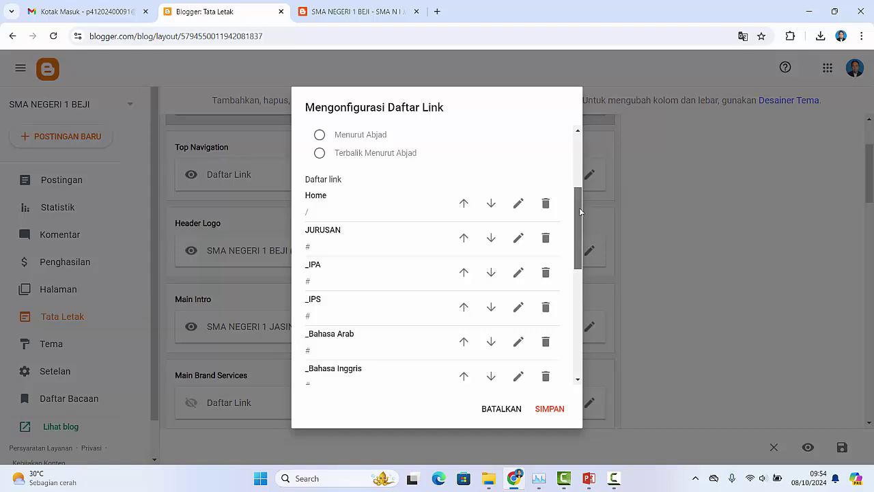
pyautogui.moveTo(578, 229); pyautogui.dragTo(578, 235)
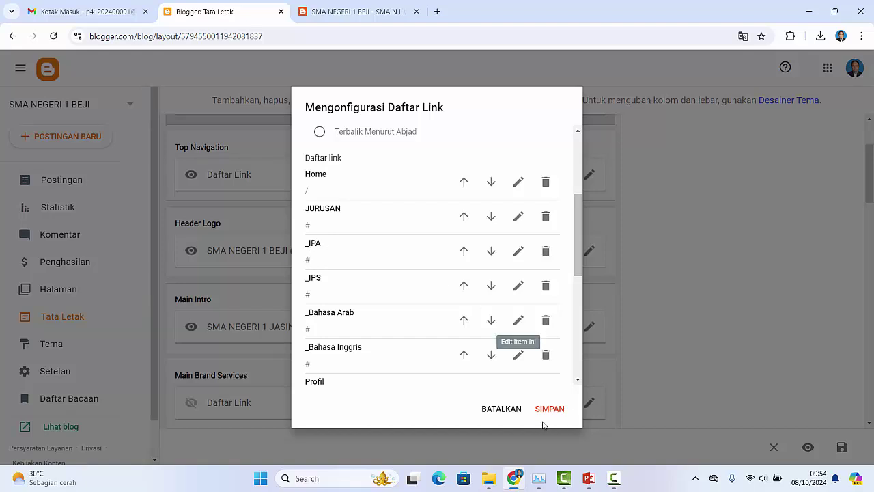
# Step: Compare with the live reference site's menu, then scroll to the end of the link list
pyautogui.click(375, 10)
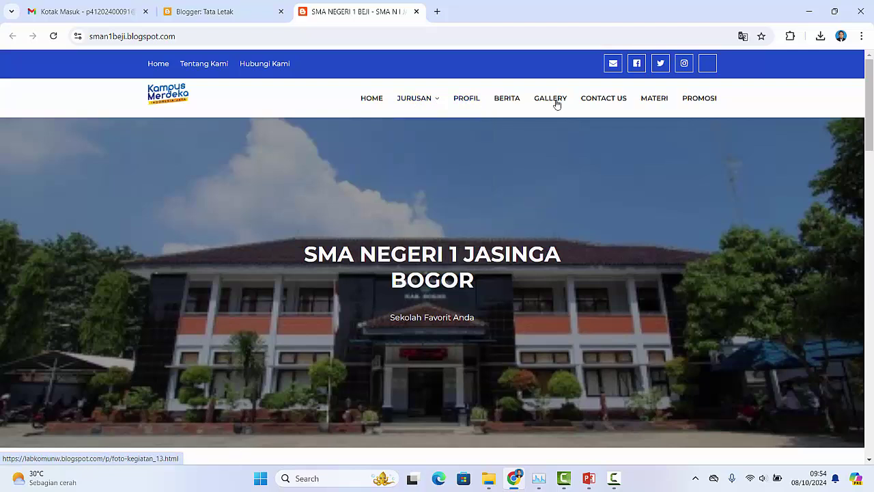
pyautogui.click(247, 17)
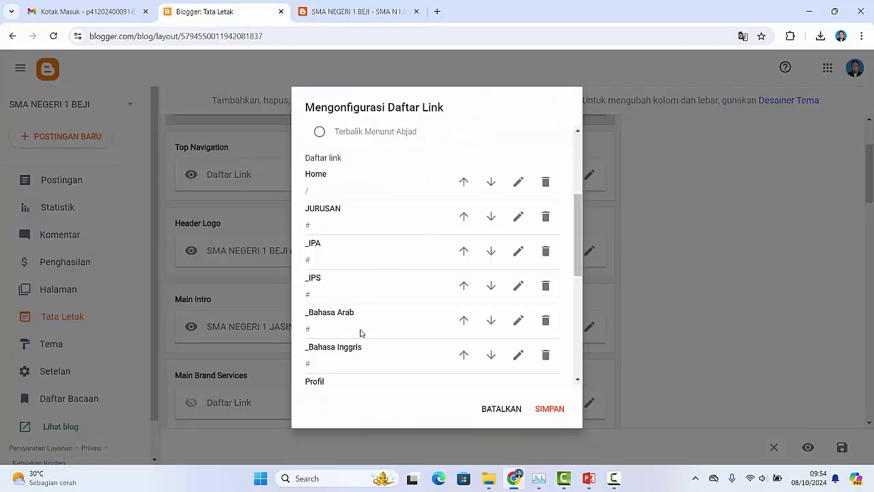
pyautogui.scroll(-1, 360, 333)
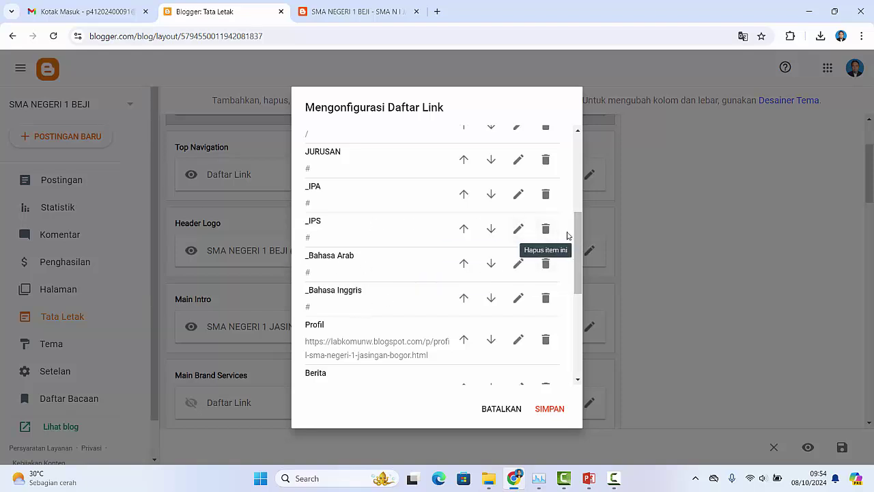
pyautogui.moveTo(579, 227); pyautogui.dragTo(585, 336)
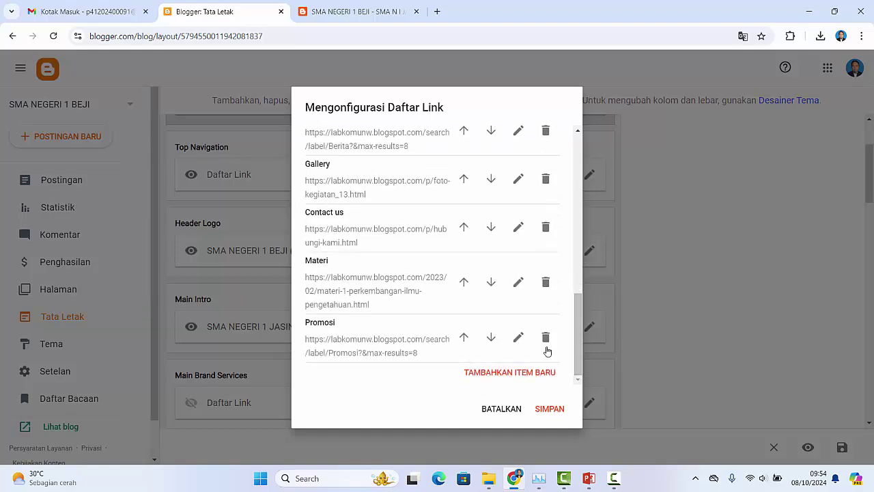
# Step: Add a new menu link named _Multimedia with the URL #
pyautogui.click(497, 373)
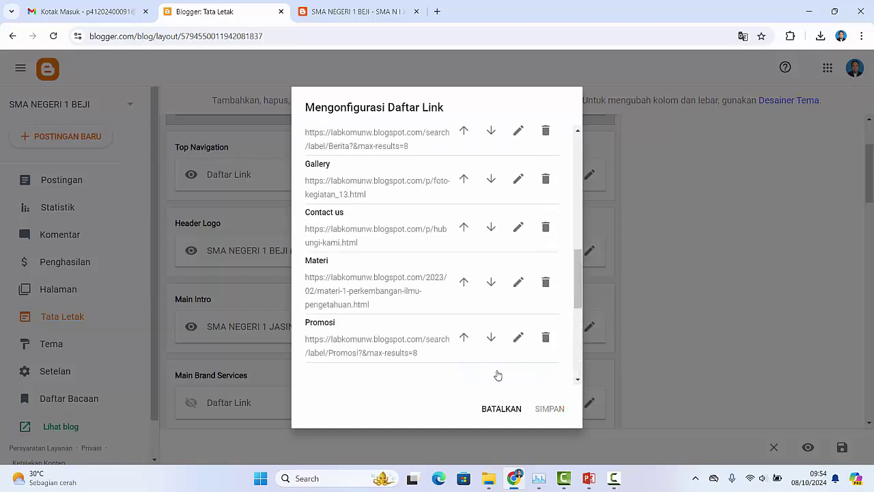
pyautogui.moveTo(578, 287); pyautogui.dragTo(566, 308)
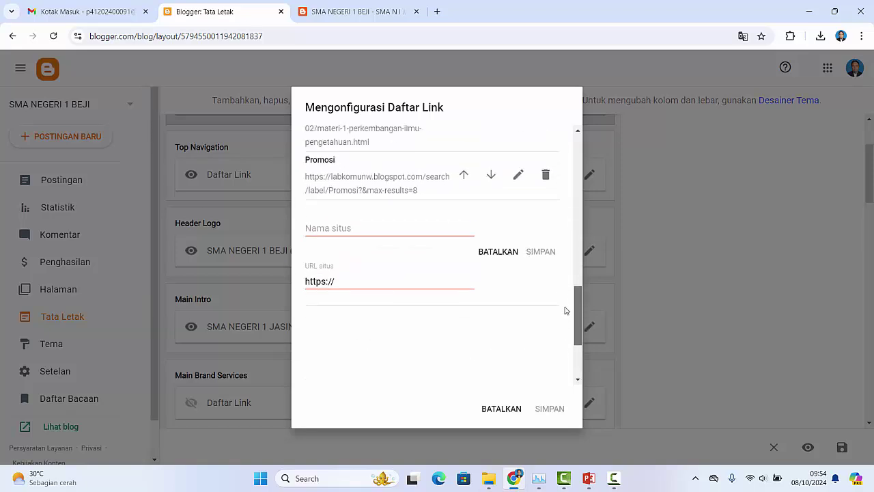
pyautogui.click(346, 228)
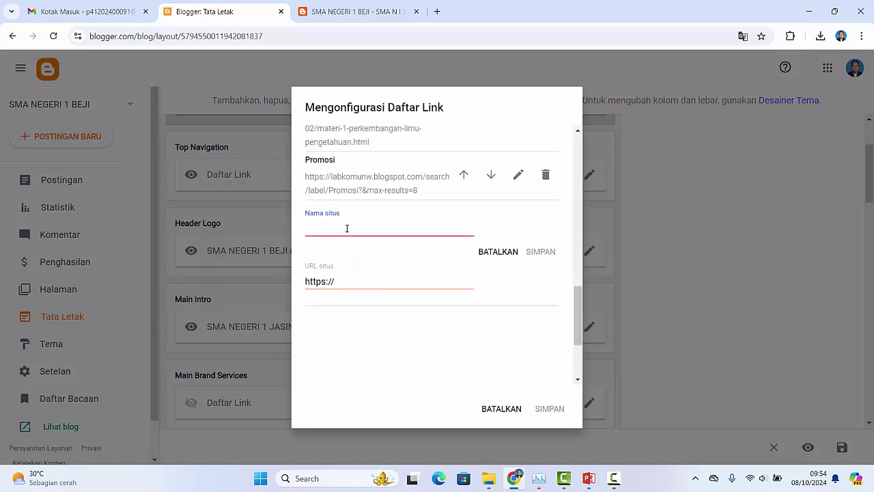
pyautogui.write('_Multimedia')
pyautogui.click(343, 280)
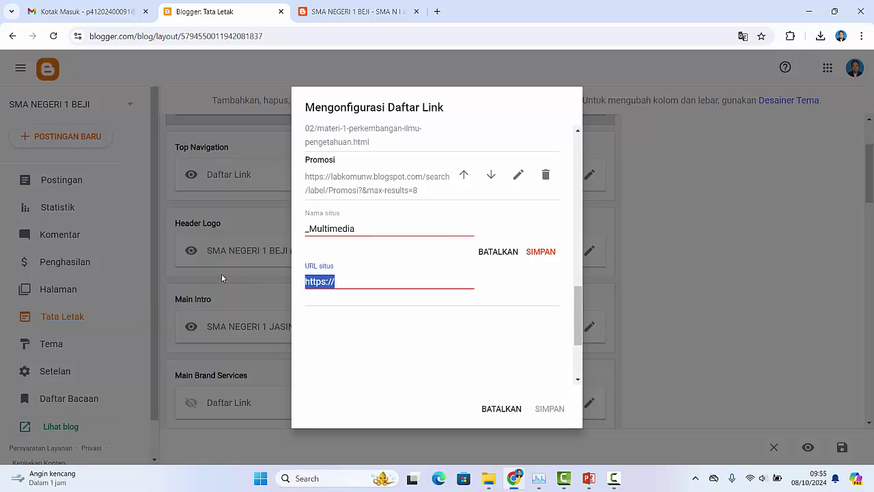
pyautogui.write('#')
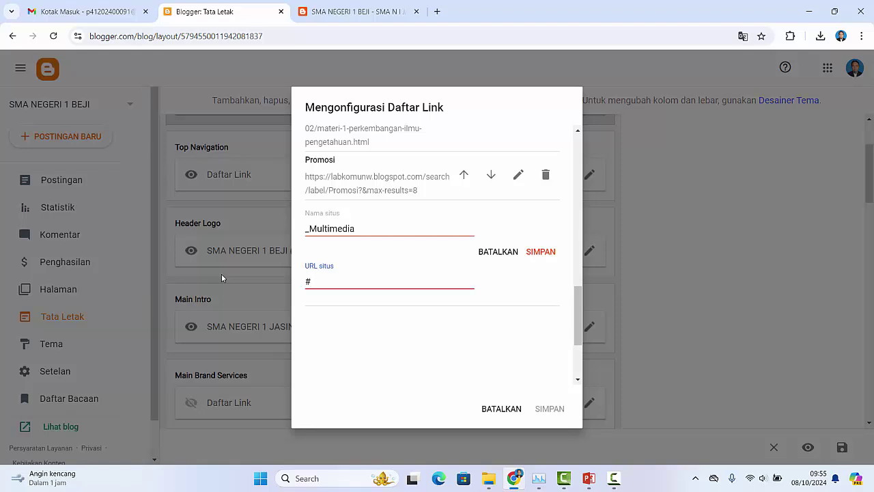
# Step: Save the _Multimedia link and move it up past Promosi, Materi, Contact us and Gallery
pyautogui.click(540, 253)
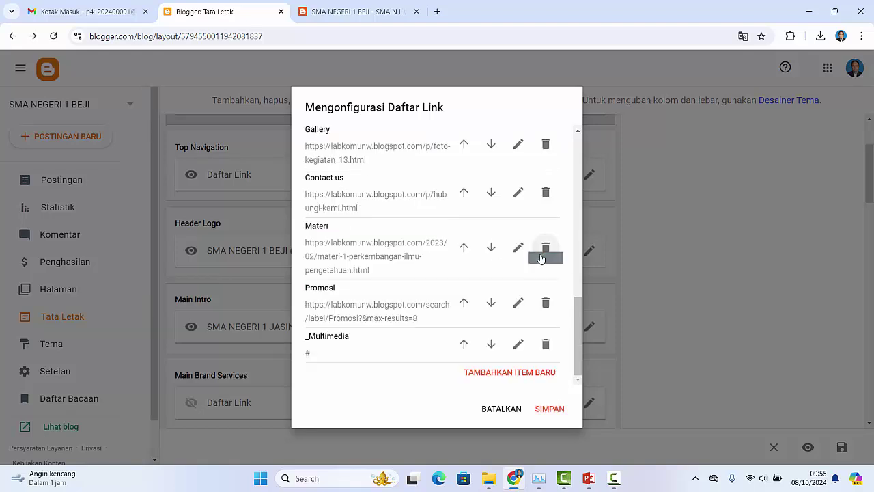
pyautogui.moveTo(580, 336); pyautogui.dragTo(486, 360)
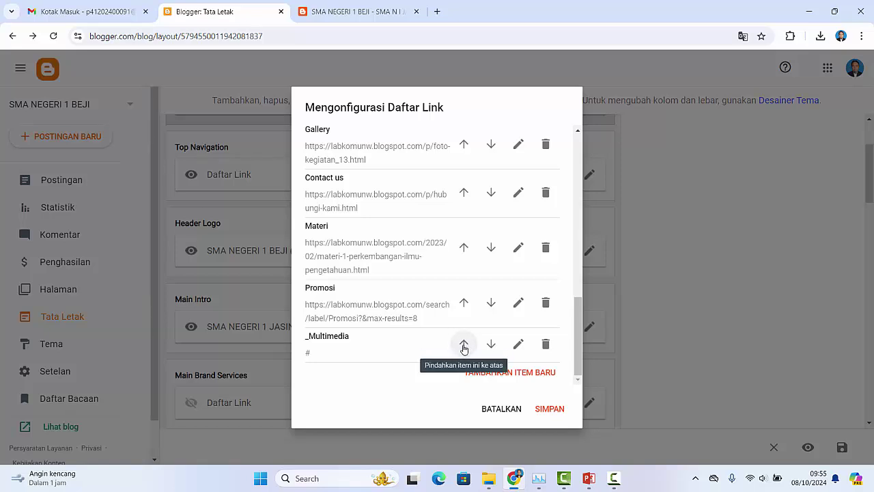
pyautogui.click(463, 346)
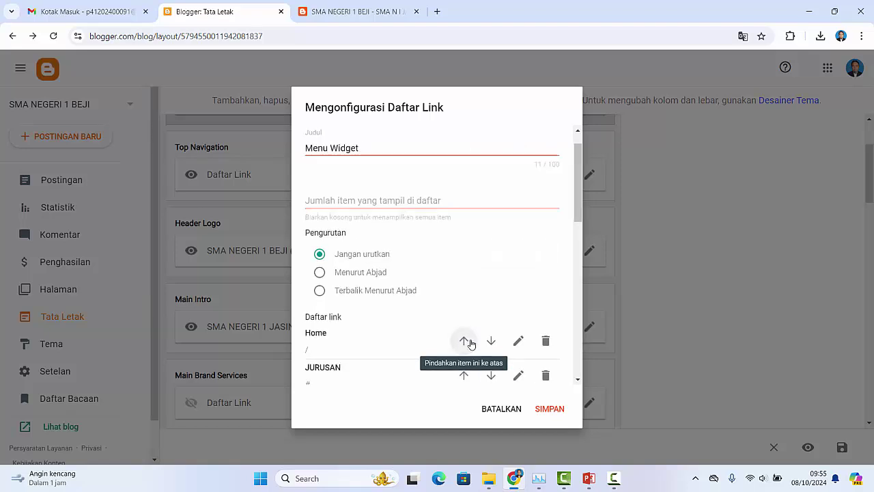
pyautogui.scroll(-2, 472, 351)
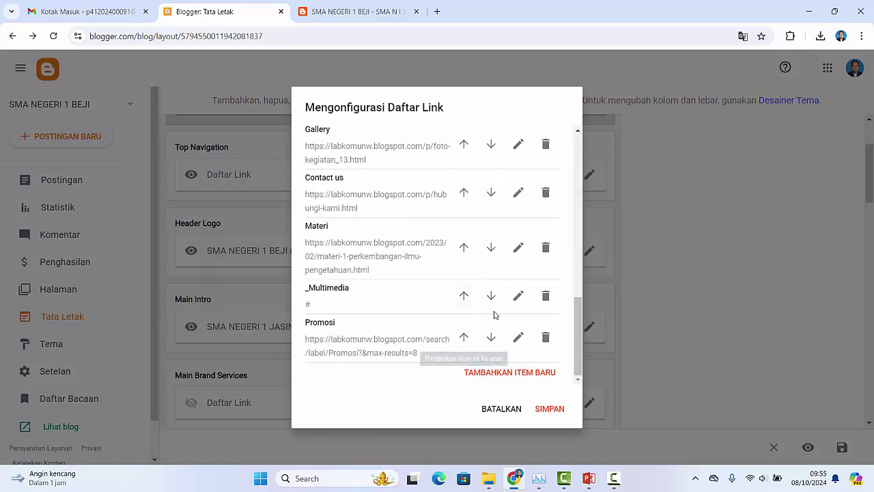
pyautogui.click(464, 297)
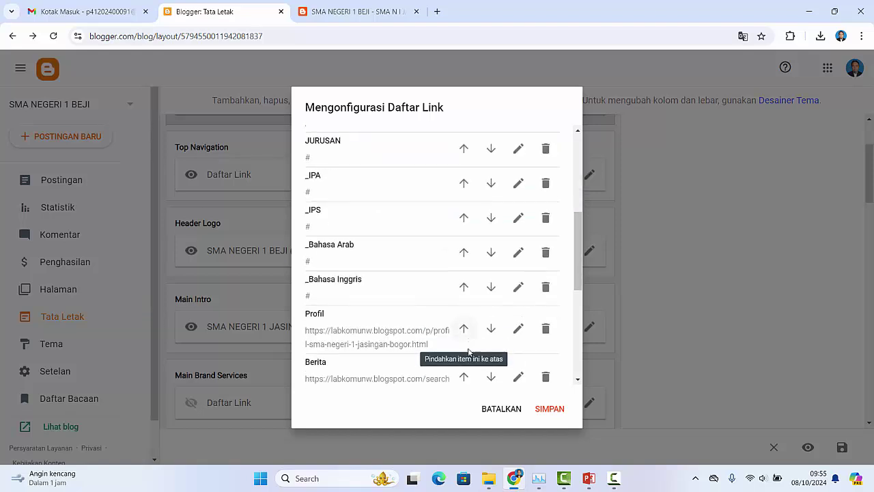
pyautogui.click(463, 236)
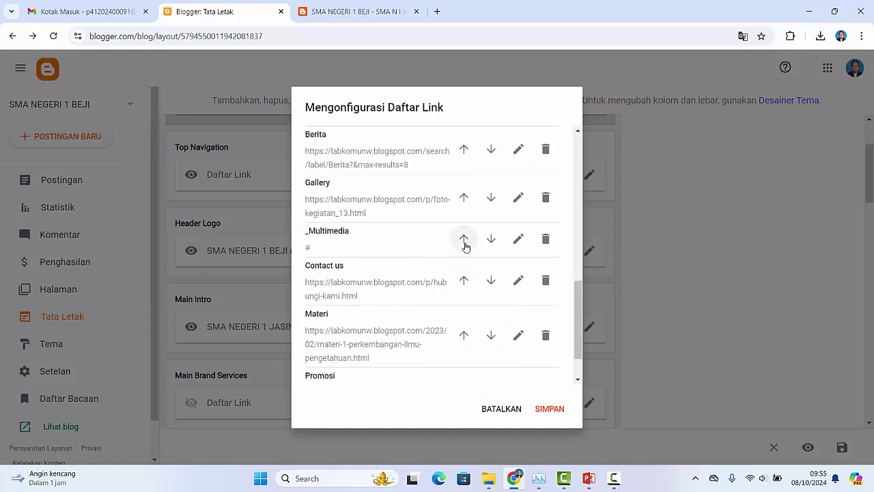
pyautogui.click(463, 239)
# Step: Move _Multimedia further up past Berita and Profil, right below _Bahasa Inggris
pyautogui.scroll(2, 467, 301)
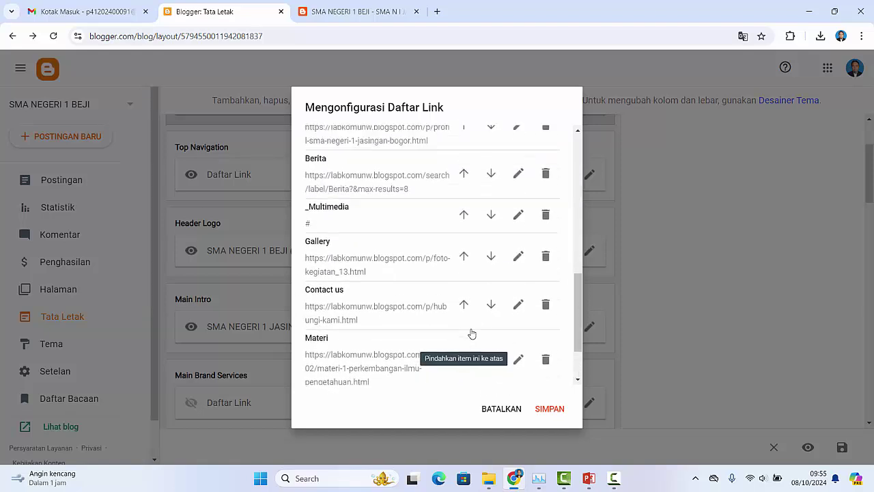
pyautogui.click(464, 253)
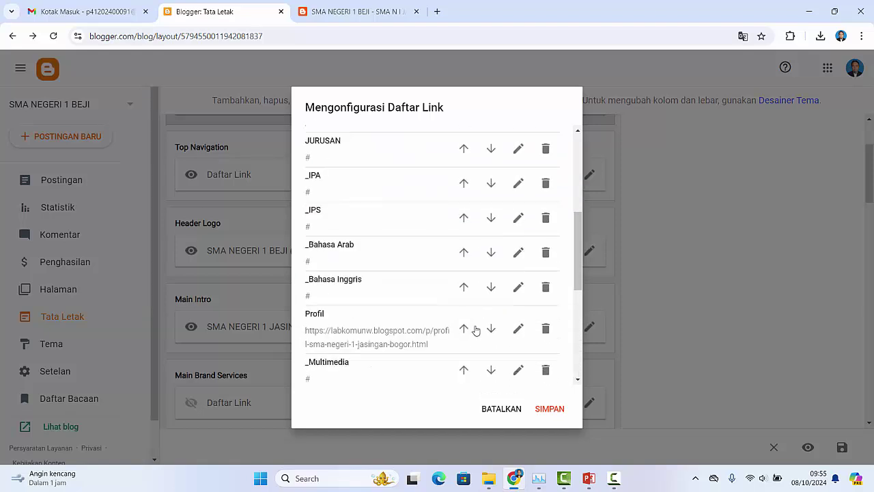
pyautogui.scroll(-3, 478, 300)
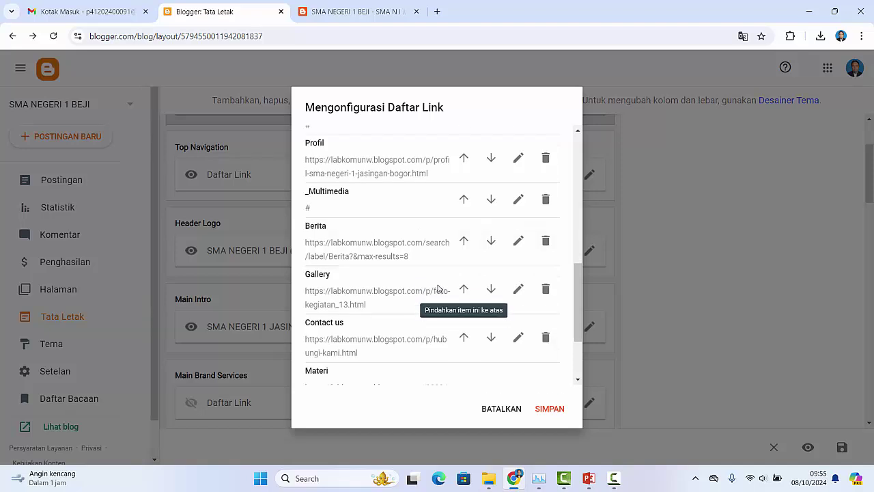
pyautogui.scroll(2, 450, 280)
pyautogui.click(464, 257)
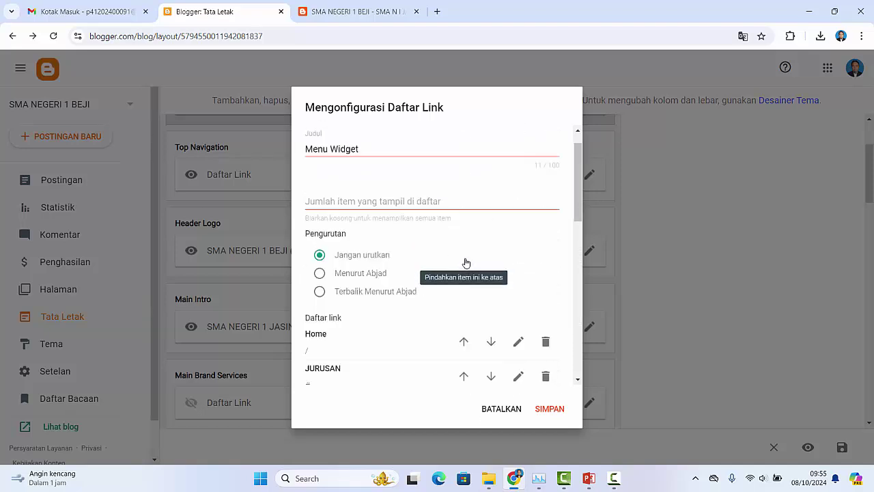
pyautogui.scroll(-5, 468, 287)
pyautogui.scroll(-3, 476, 317)
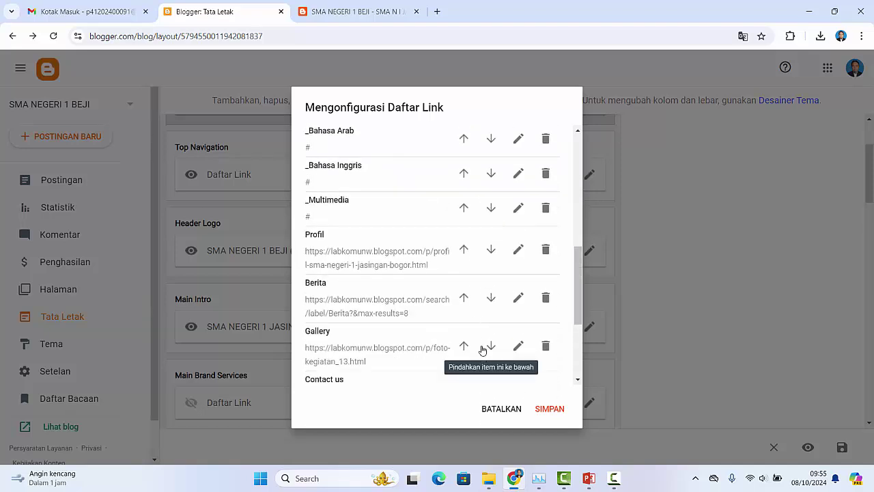
pyautogui.scroll(-3, 478, 321)
pyautogui.scroll(3, 472, 227)
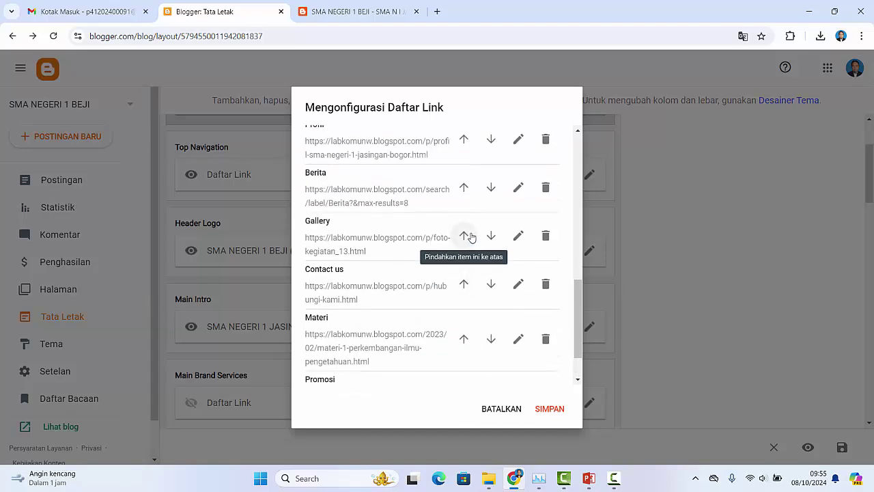
pyautogui.scroll(-3, 469, 258)
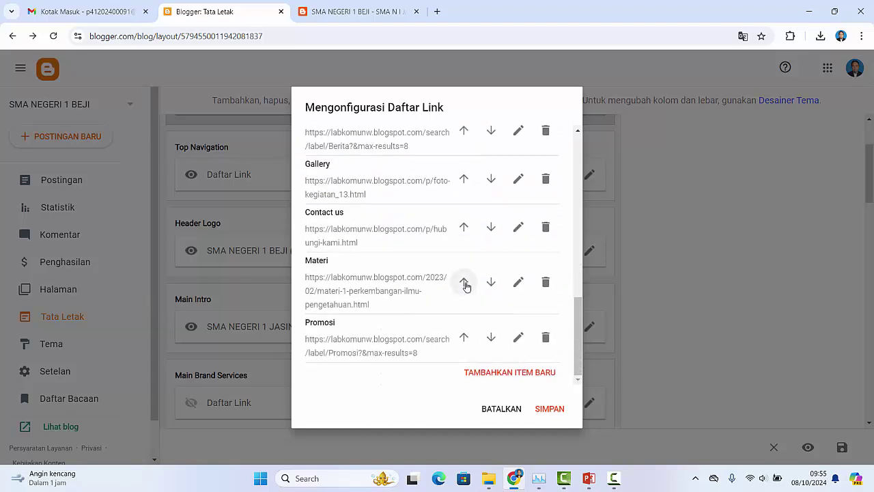
pyautogui.scroll(3, 470, 281)
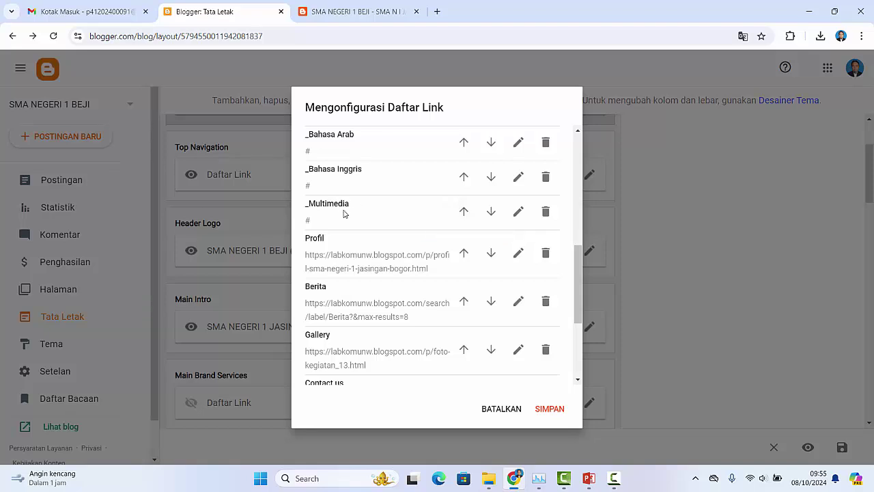
pyautogui.scroll(1, 326, 207)
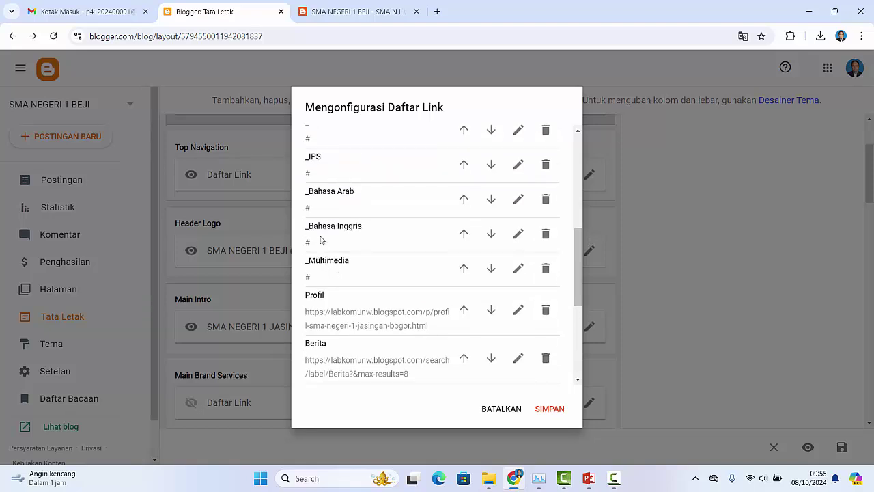
pyautogui.click(550, 409)
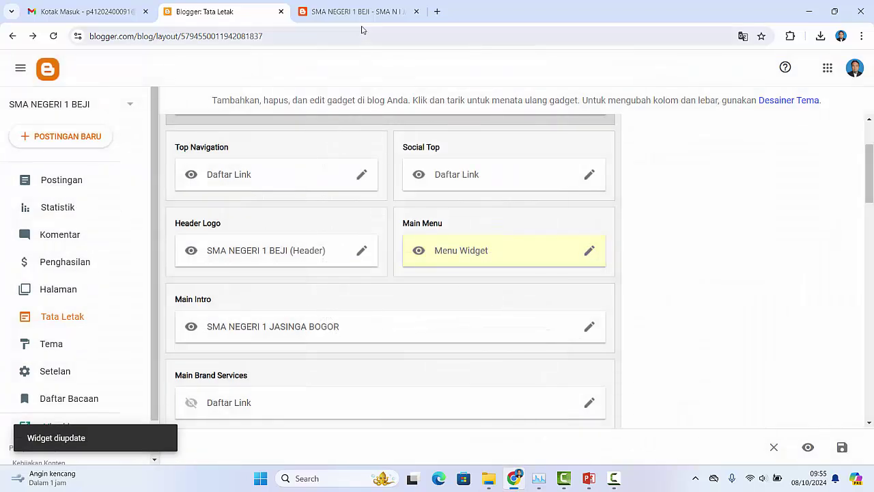
pyautogui.click(360, 12)
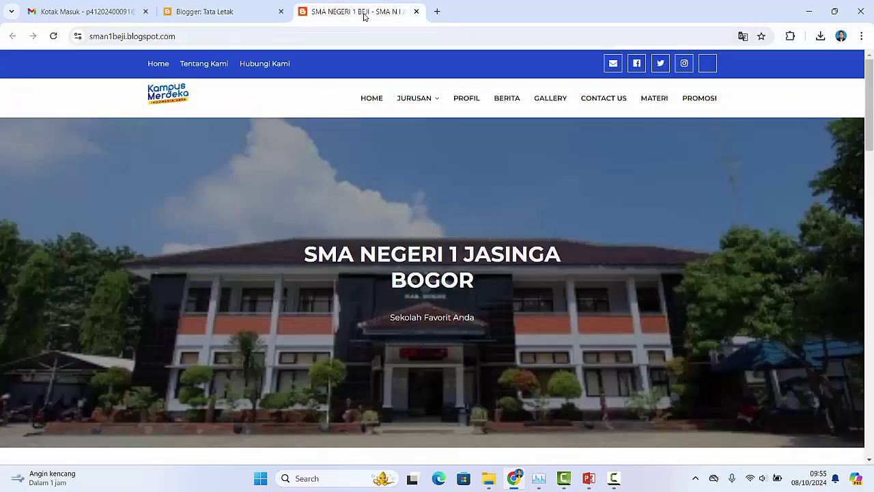
pyautogui.click(53, 36)
pyautogui.moveTo(435, 102)
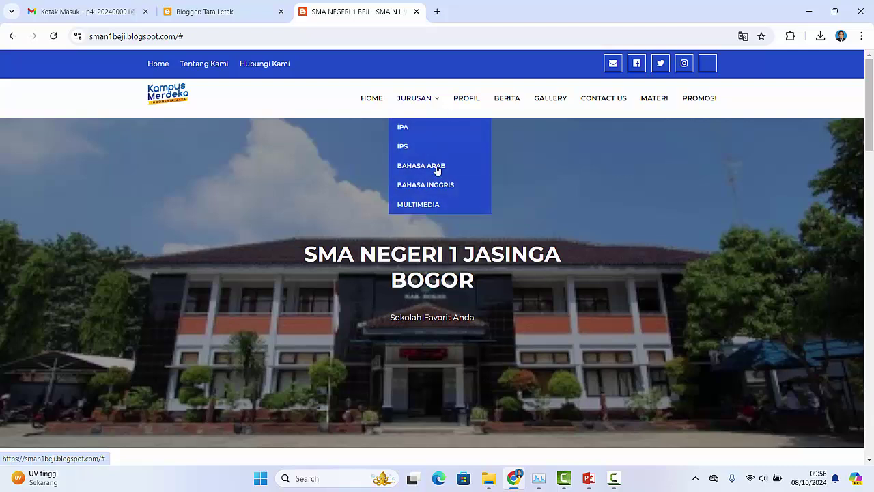
pyautogui.click(239, 12)
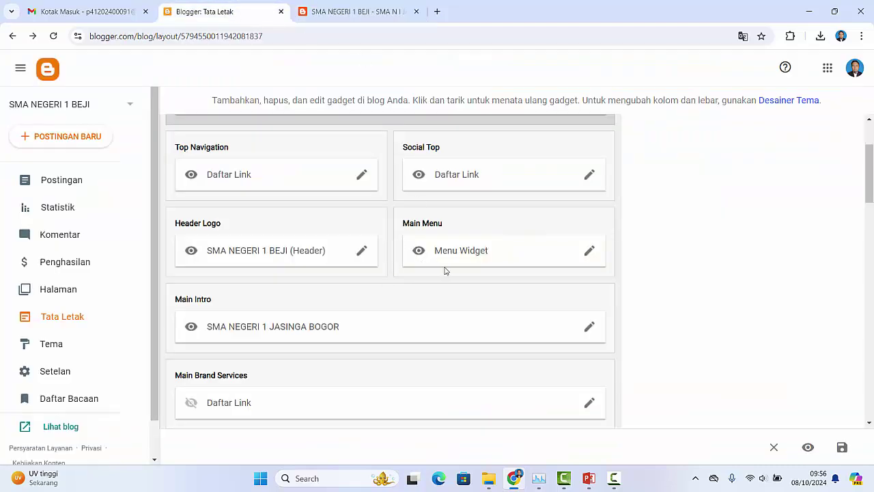
# Step: Retitle the Main Intro gadget to 'SMA NEGERI I BEJI UNGARAN TIMUR'
pyautogui.scroll(-1, 410, 273)
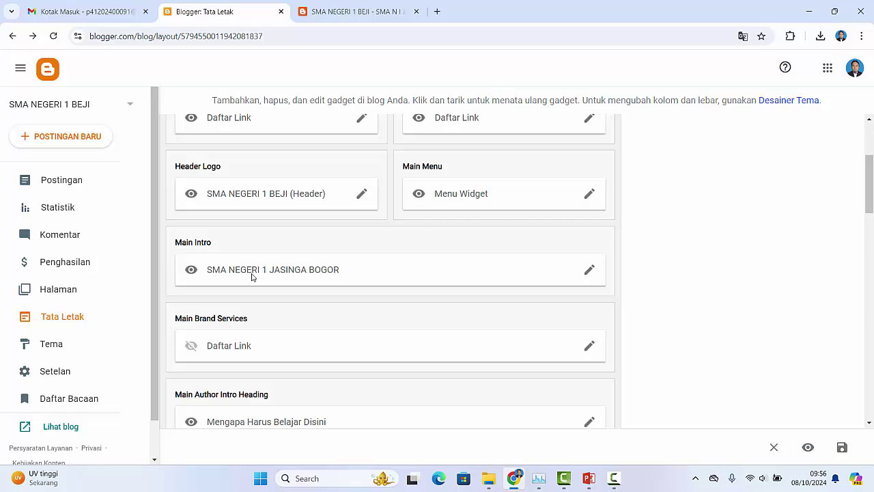
pyautogui.click(590, 273)
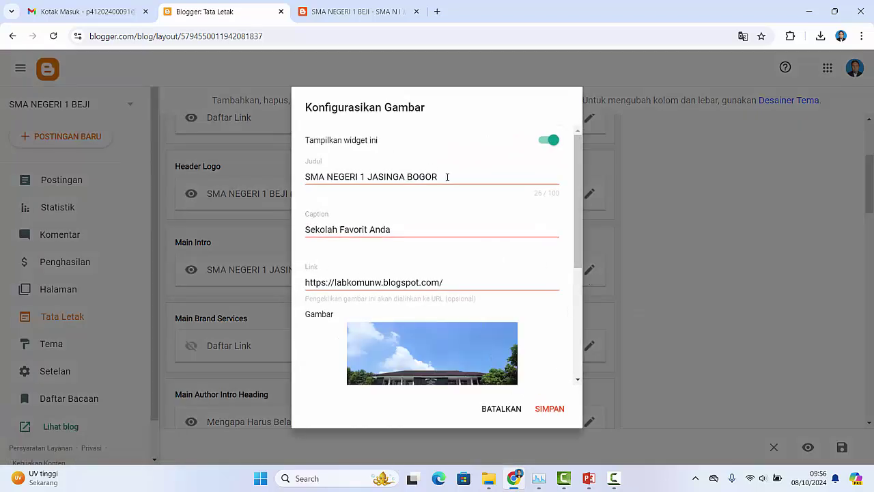
pyautogui.click(453, 176)
pyautogui.moveTo(452, 175); pyautogui.dragTo(329, 176)
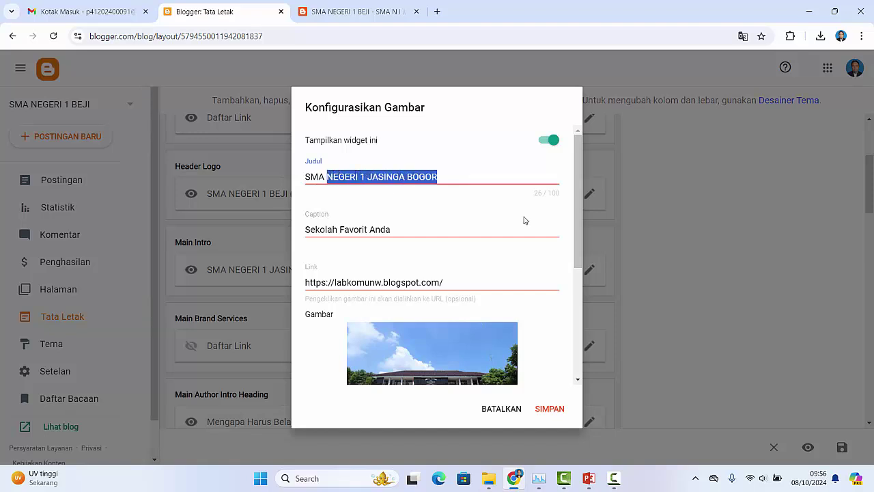
pyautogui.write('NEGE')
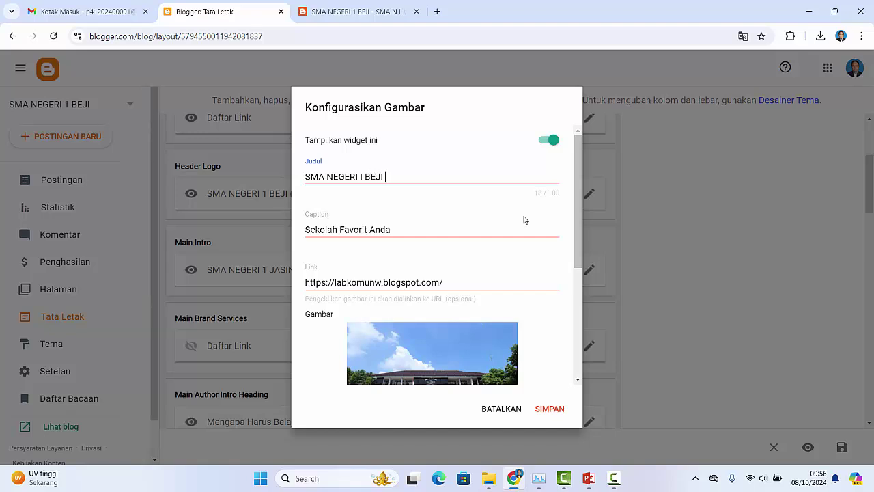
pyautogui.write('UNGARAN TIMUR')
# Step: Review the Main Intro caption and remaining fields, then bring the live blog to the front
pyautogui.click(342, 229)
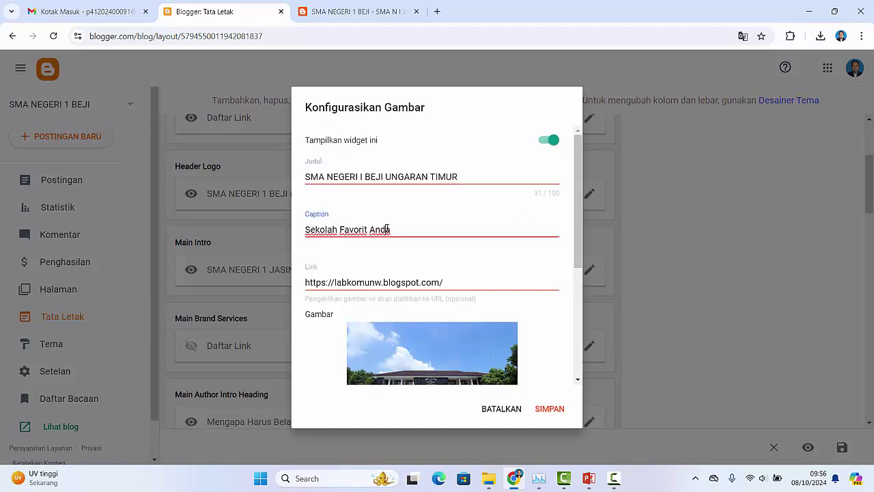
pyautogui.moveTo(581, 223); pyautogui.dragTo(580, 264)
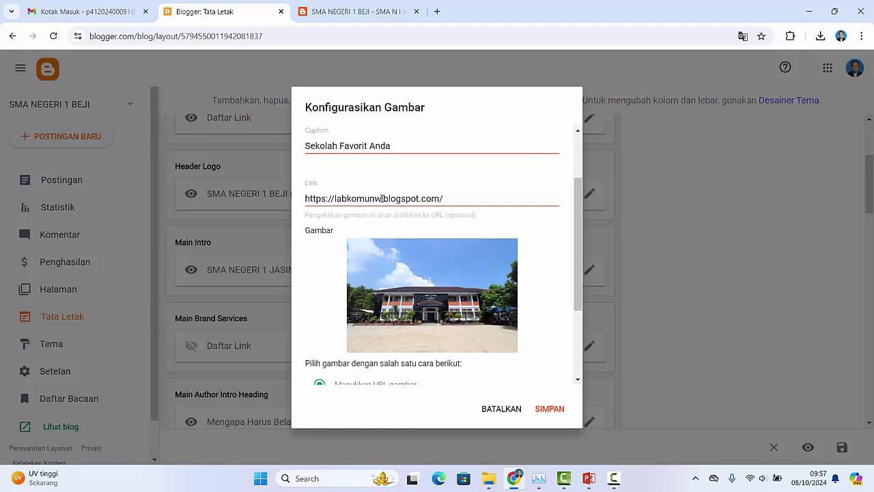
pyautogui.click(350, 12)
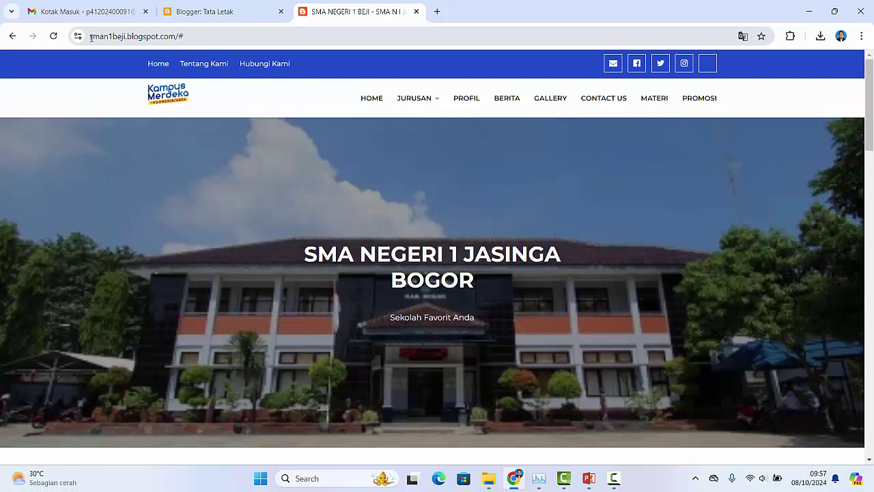
pyautogui.moveTo(91, 36); pyautogui.dragTo(149, 37)
pyautogui.moveTo(163, 37); pyautogui.dragTo(166, 40)
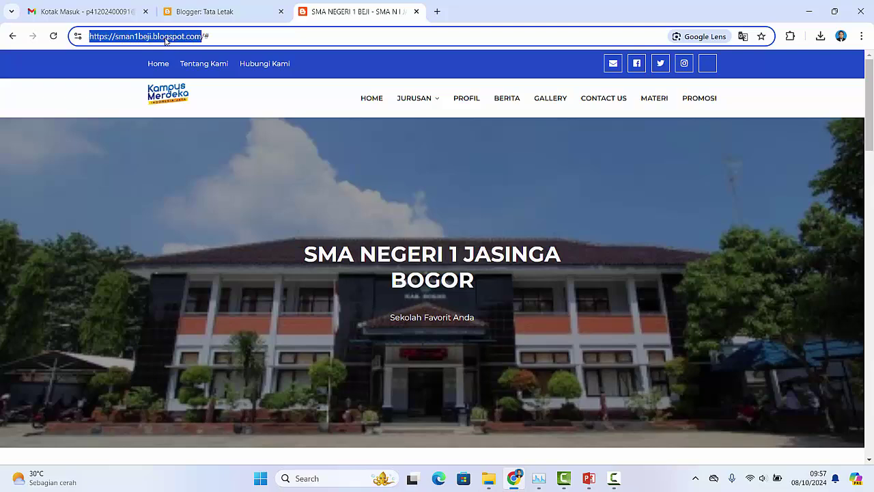
pyautogui.rightClick(166, 41)
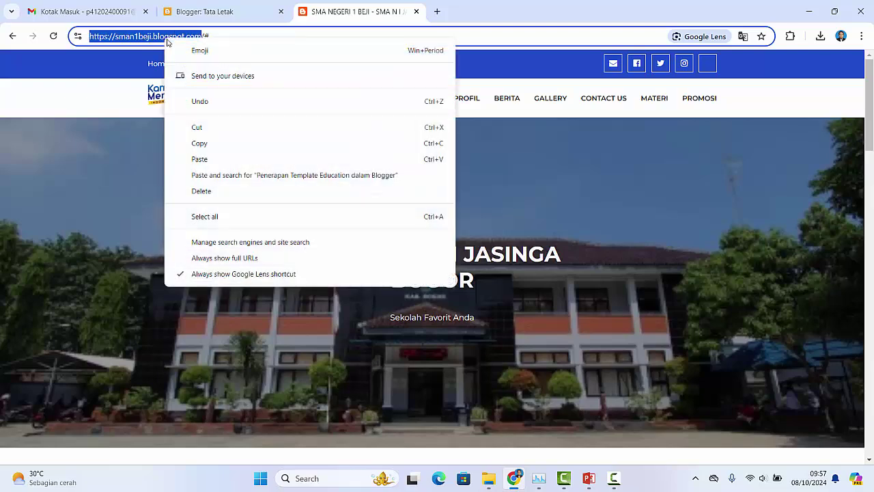
pyautogui.click(199, 143)
pyautogui.click(243, 10)
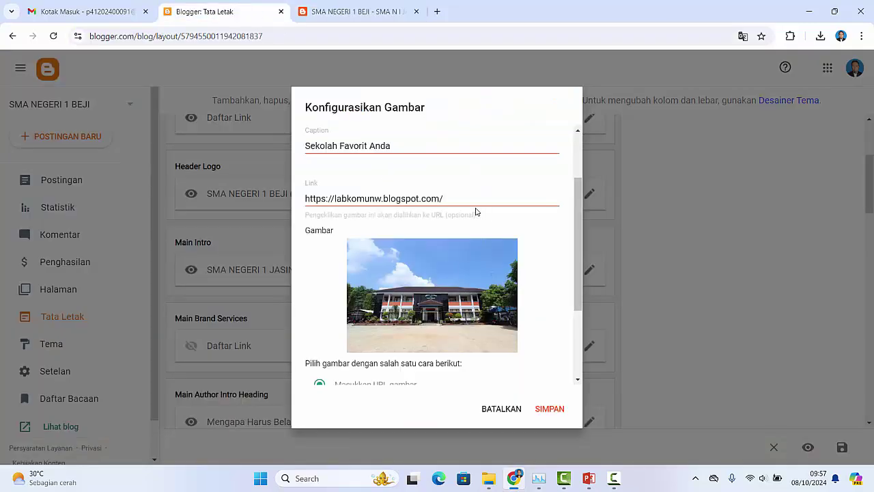
pyautogui.moveTo(462, 202); pyautogui.dragTo(252, 183)
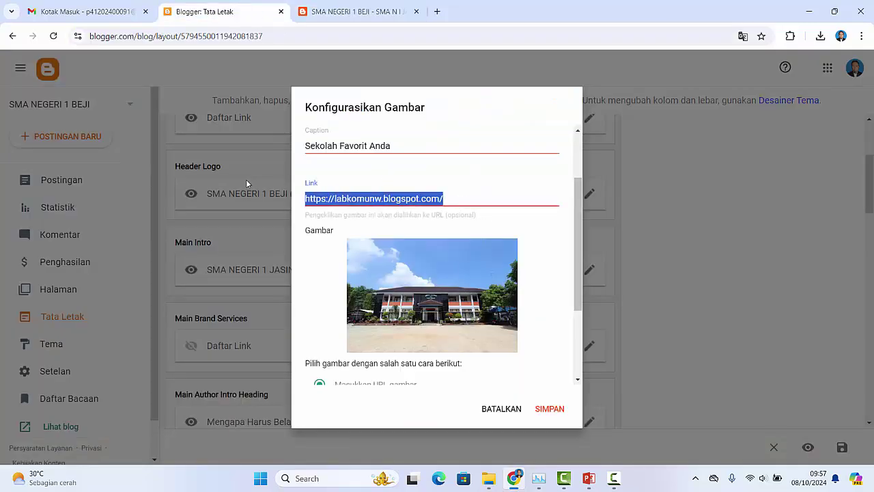
pyautogui.hotkey('ctrl', 'v')
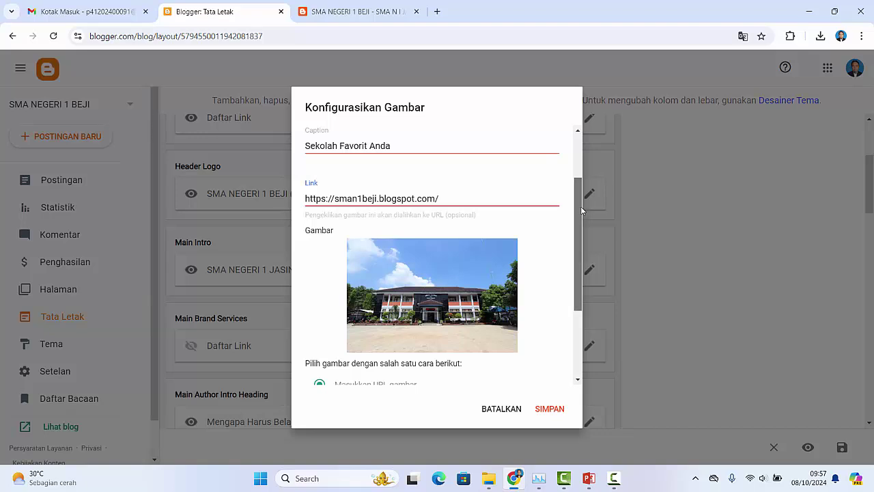
pyautogui.moveTo(578, 209); pyautogui.dragTo(555, 262)
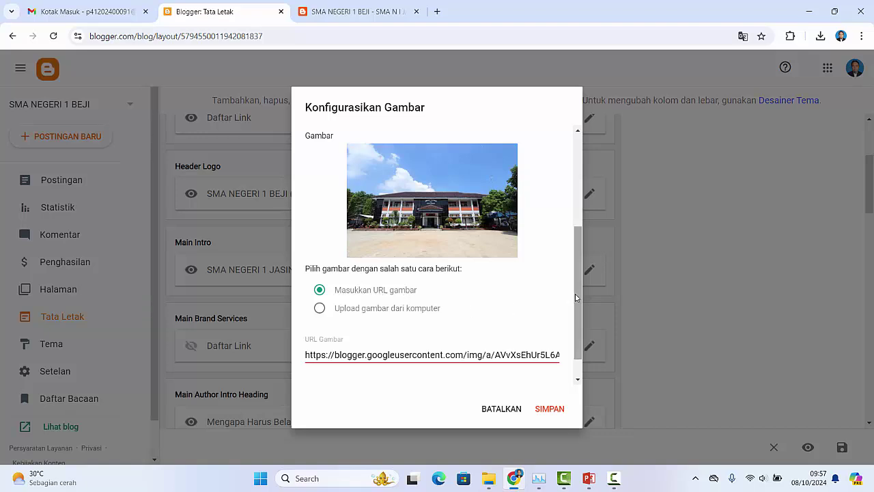
pyautogui.moveTo(578, 308); pyautogui.dragTo(578, 324)
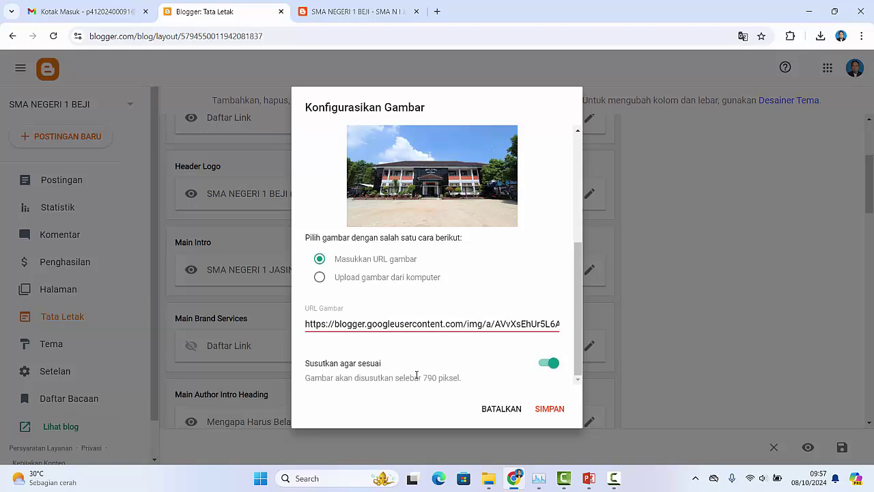
# Step: Upload images.jpg from Pictures as the Main Intro picture and save the gadget
pyautogui.click(319, 277)
pyautogui.click(342, 342)
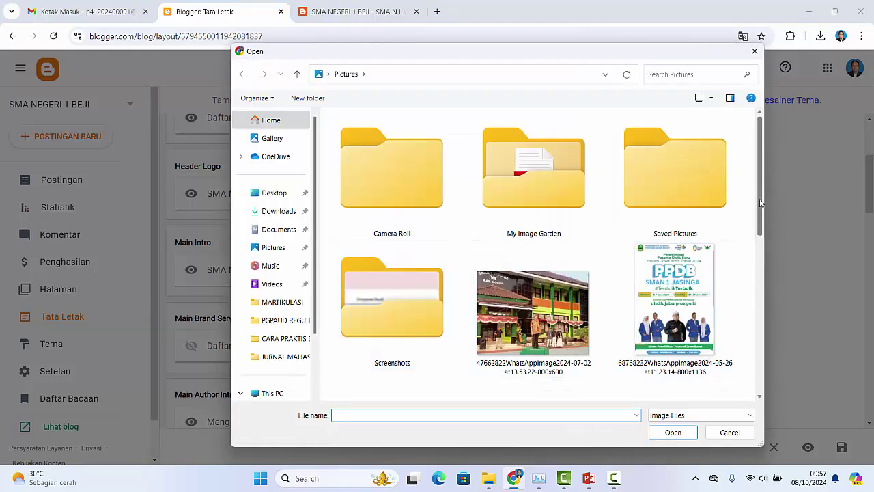
pyautogui.moveTo(761, 204); pyautogui.dragTo(762, 301)
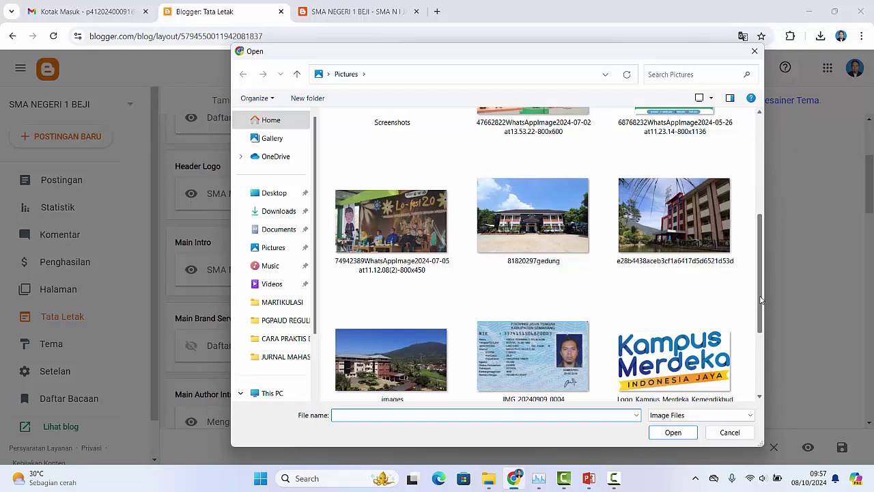
pyautogui.click(679, 237)
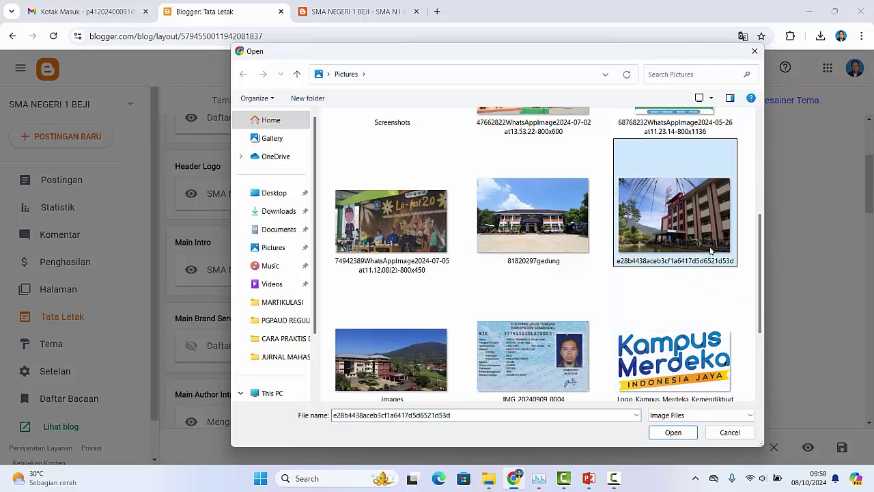
pyautogui.click(391, 360)
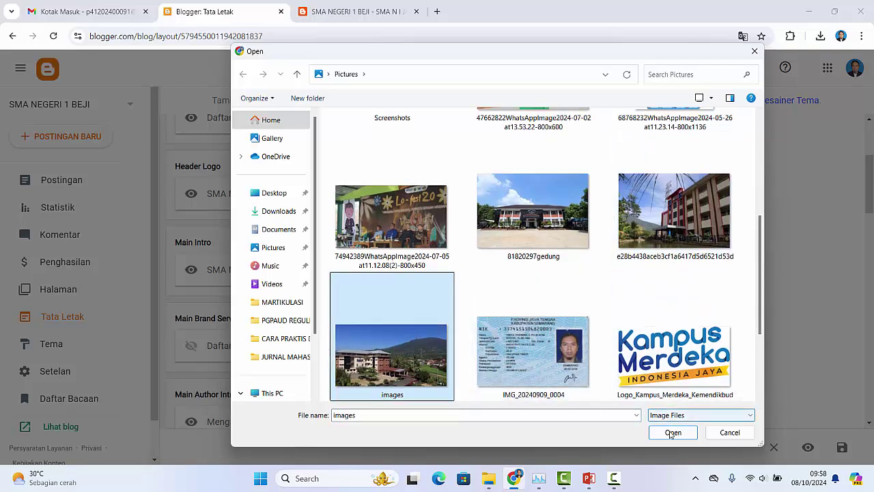
pyautogui.click(669, 432)
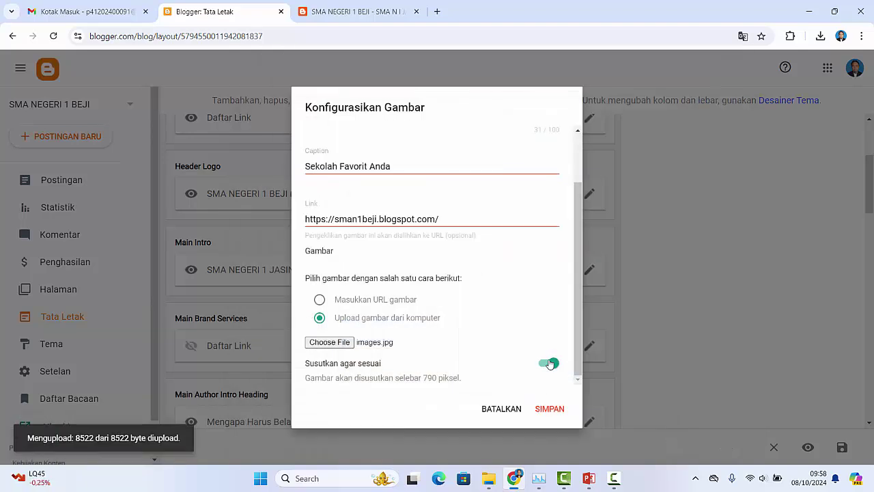
pyautogui.moveTo(578, 288); pyautogui.dragTo(584, 332)
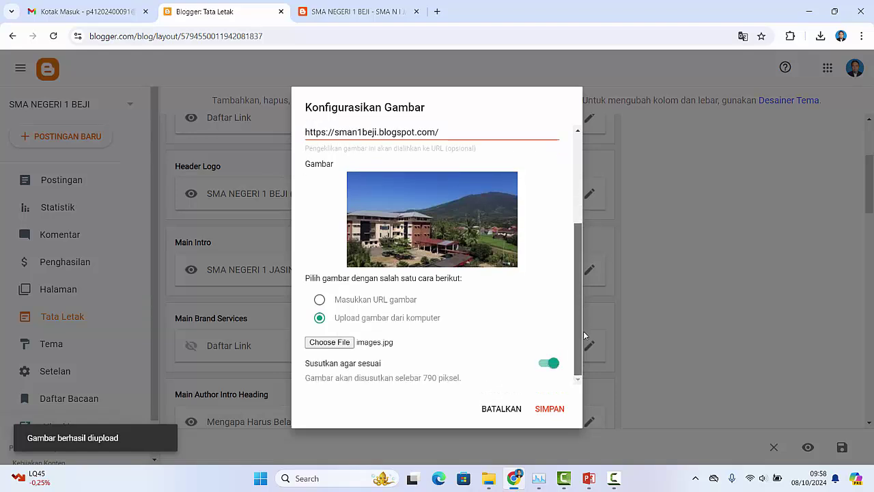
pyautogui.click(550, 410)
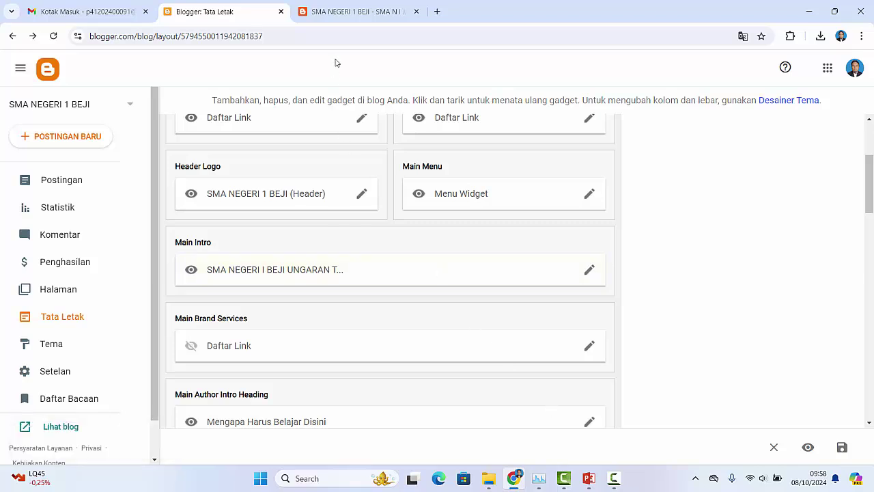
pyautogui.click(362, 11)
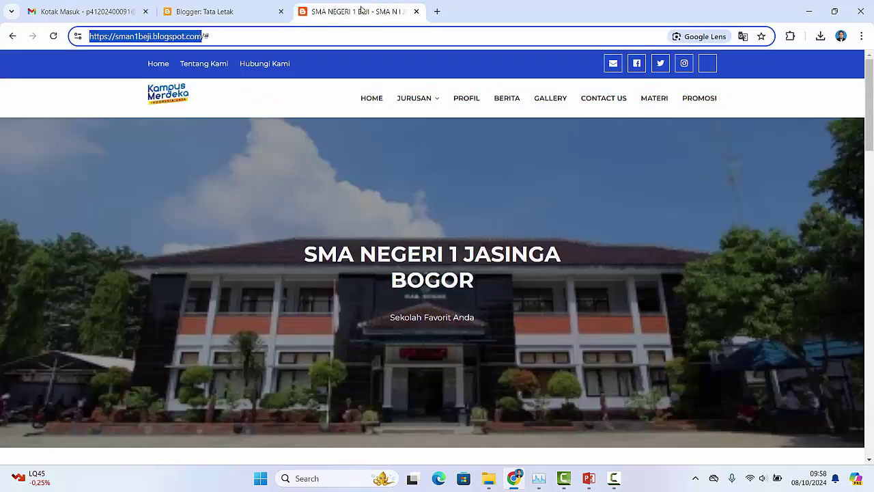
pyautogui.click(54, 37)
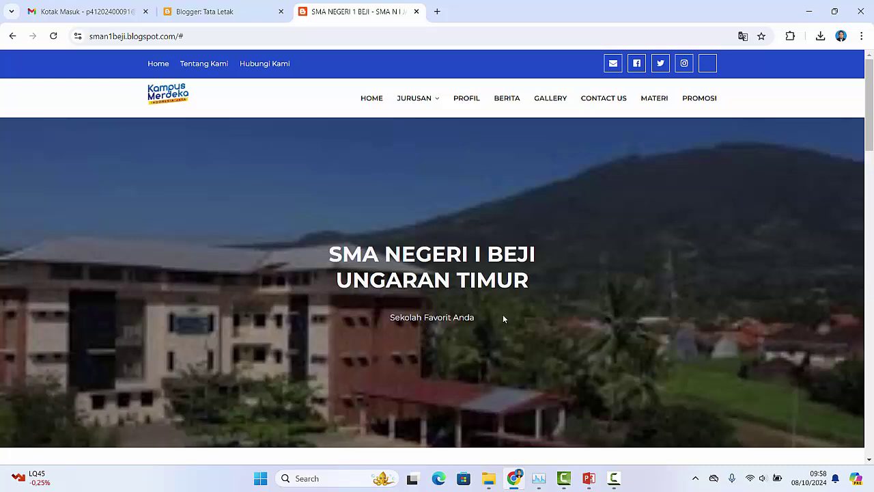
pyautogui.scroll(-3, 504, 318)
pyautogui.scroll(3, 487, 275)
pyautogui.scroll(-6, 488, 283)
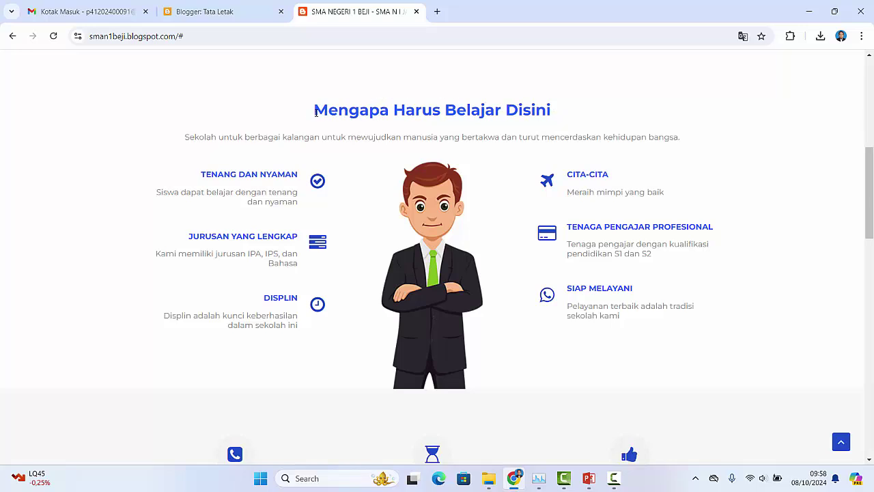
pyautogui.moveTo(314, 110); pyautogui.dragTo(564, 111)
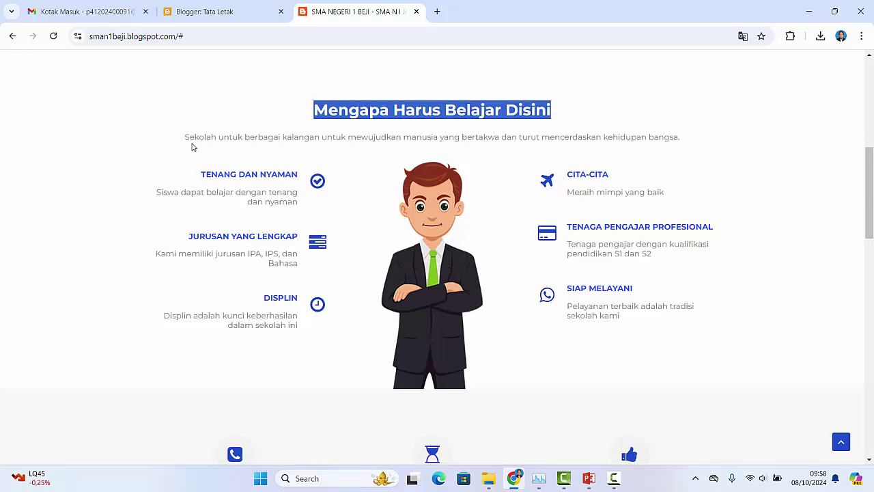
pyautogui.moveTo(185, 137); pyautogui.dragTo(708, 139)
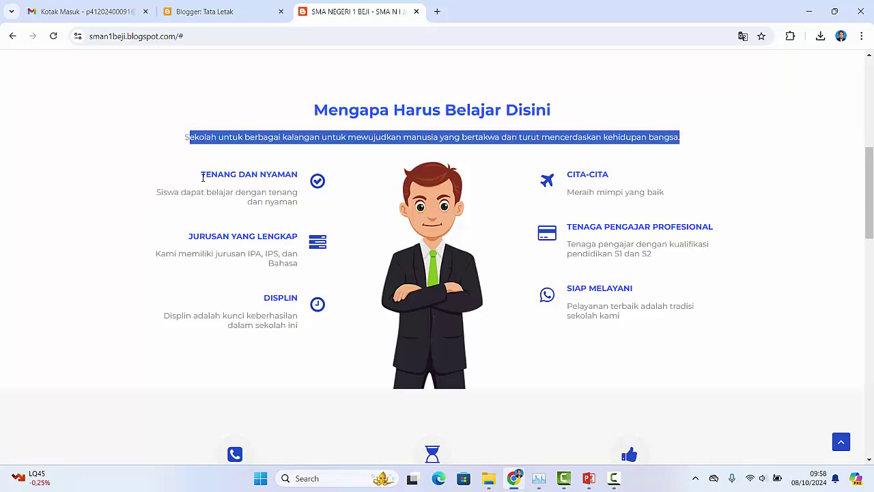
pyautogui.moveTo(205, 178); pyautogui.dragTo(312, 178)
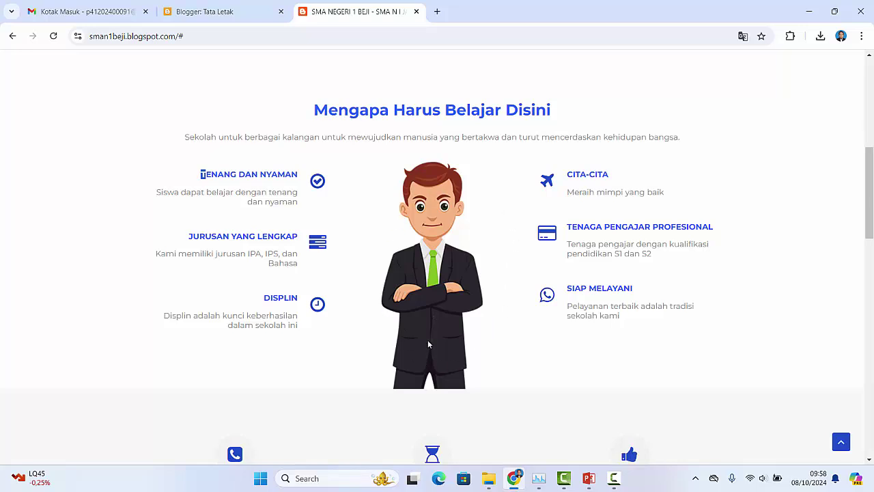
# Step: Return to the Tata Letak page and scroll down to the Mengapa Harus Belajar Disini gadget
pyautogui.click(211, 11)
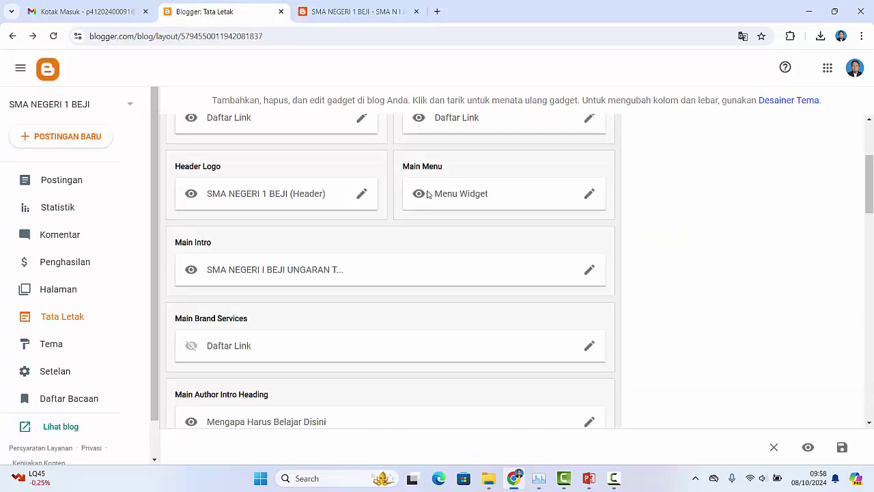
pyautogui.scroll(-1, 557, 243)
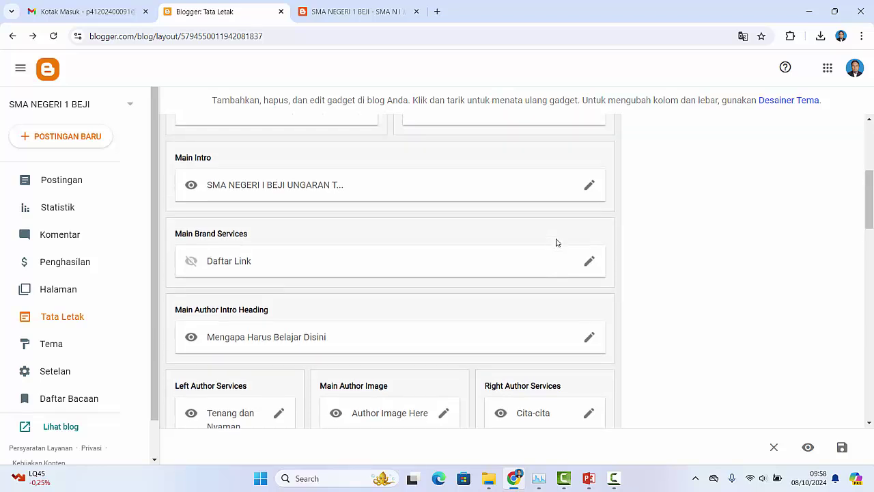
pyautogui.scroll(1, 556, 243)
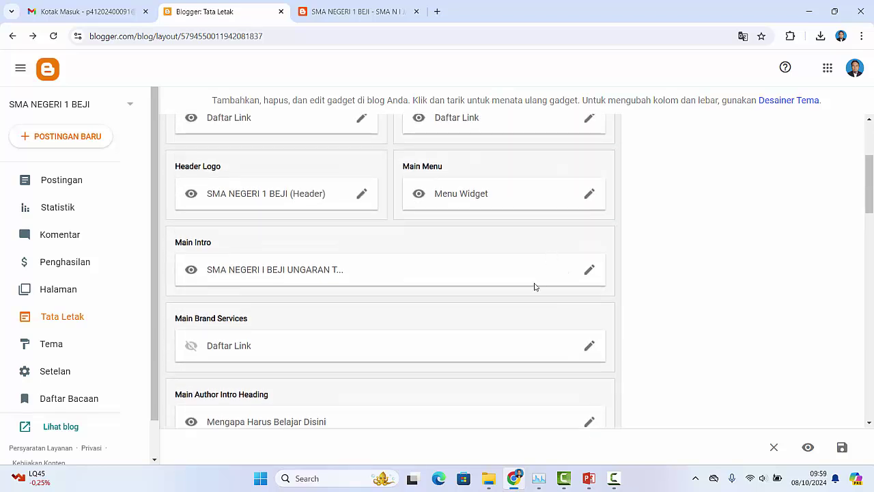
pyautogui.scroll(-1, 246, 259)
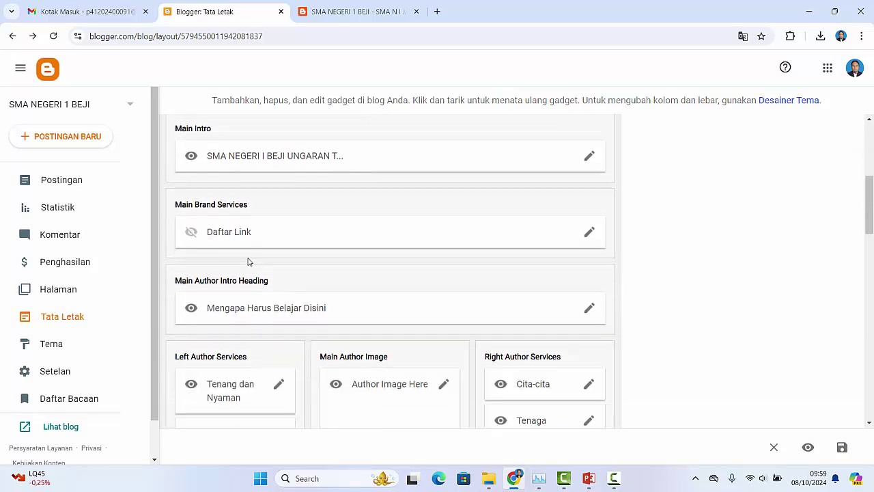
pyautogui.scroll(-1, 293, 237)
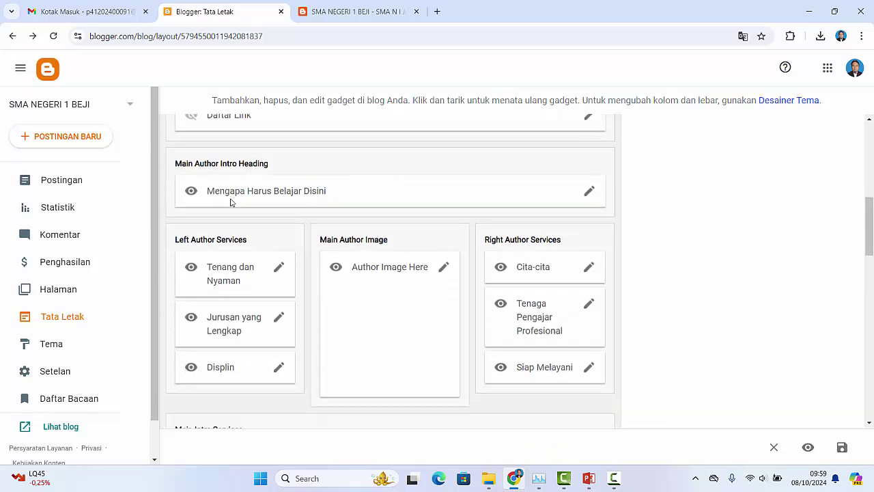
pyautogui.scroll(-1, 226, 168)
pyautogui.scroll(1, 209, 205)
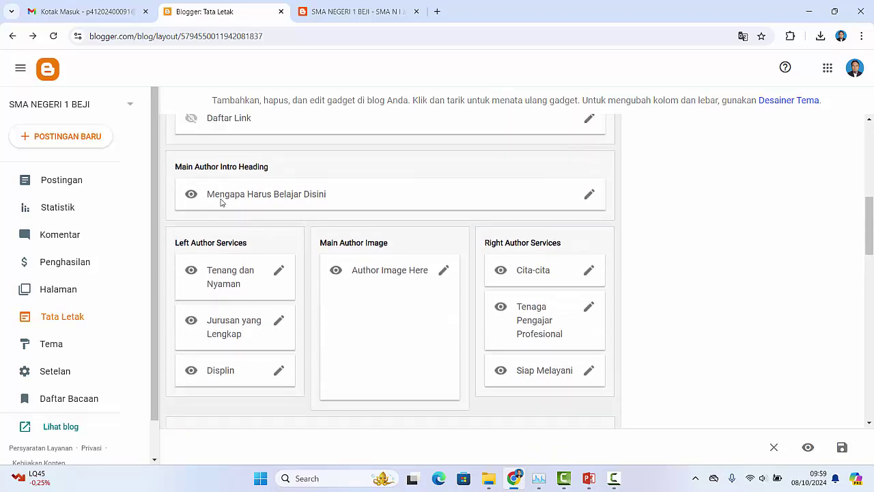
# Step: Inspect the Mengapa Harus Belajar Disini gadget's Judul and Konten, then cancel without changes
pyautogui.click(589, 198)
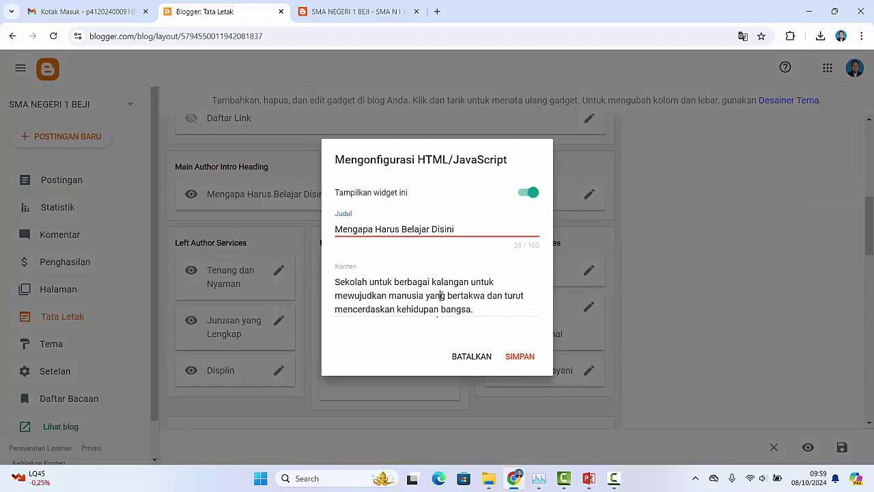
pyautogui.click(460, 309)
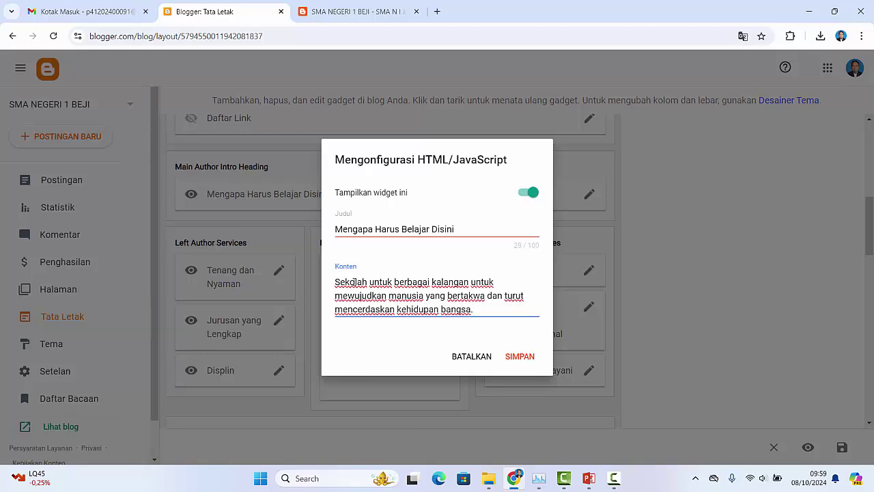
pyautogui.click(370, 230)
pyautogui.click(387, 295)
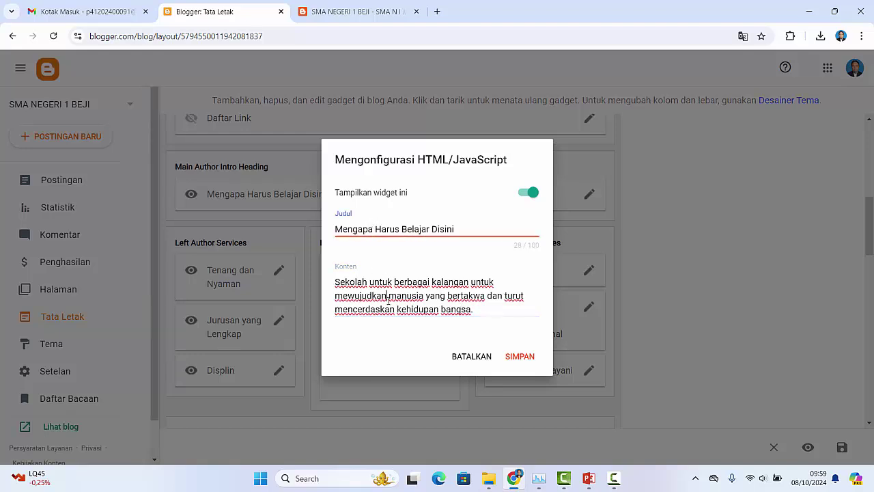
pyautogui.click(478, 357)
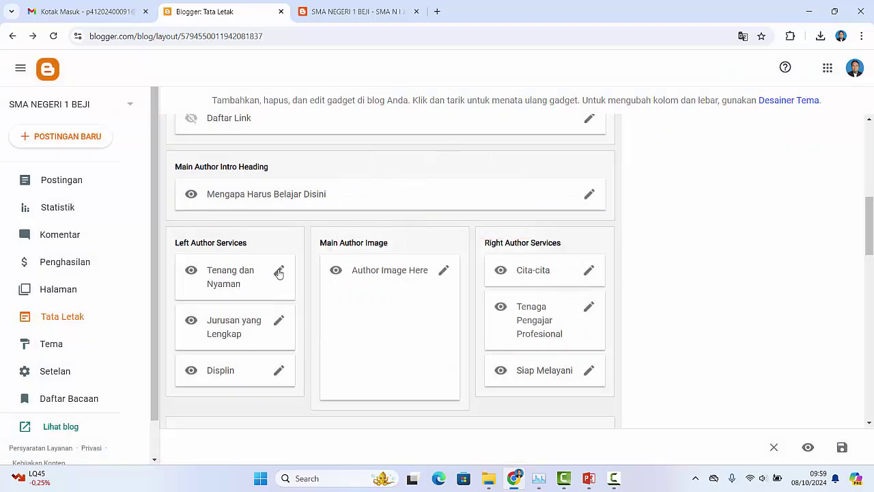
pyautogui.click(279, 272)
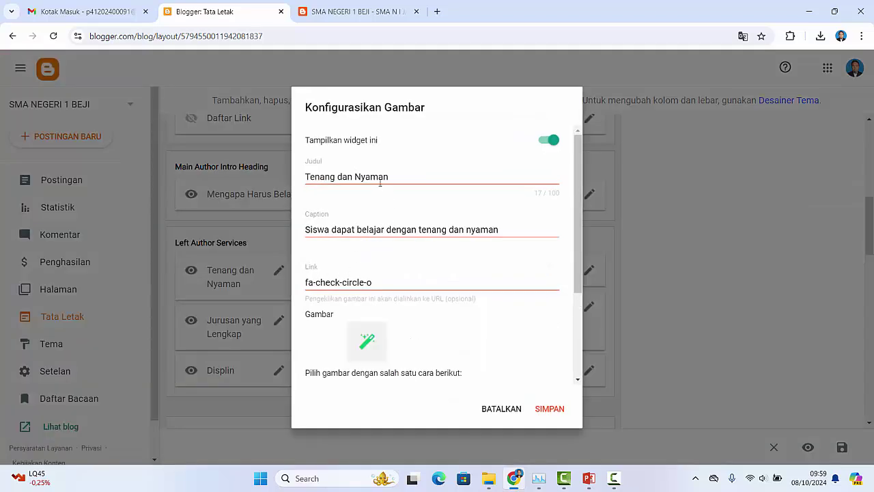
pyautogui.click(373, 178)
pyautogui.click(366, 230)
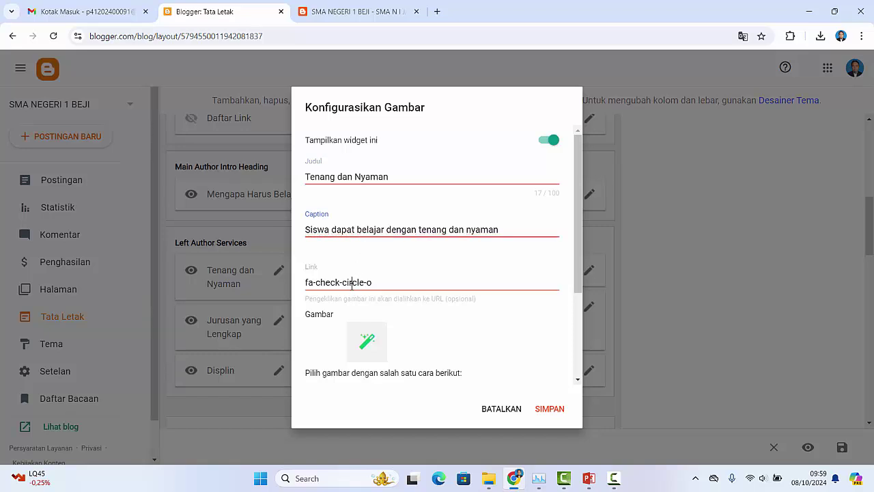
pyautogui.click(345, 282)
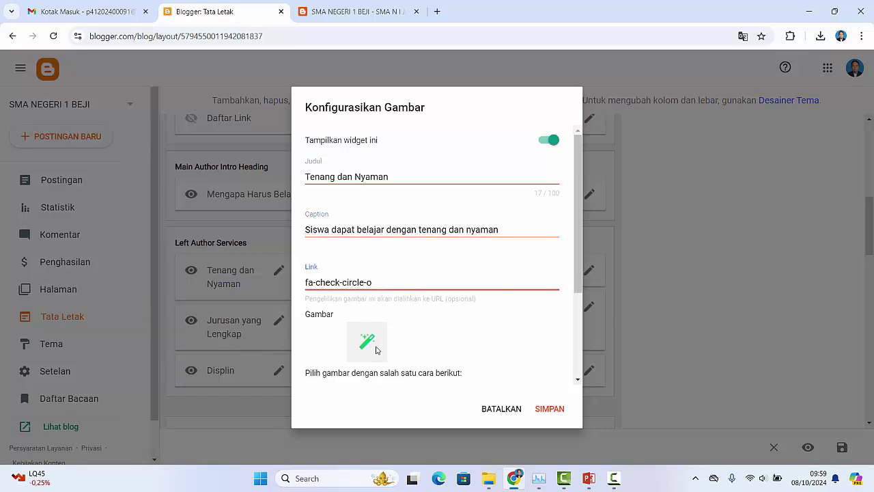
pyautogui.moveTo(575, 281); pyautogui.dragTo(579, 314)
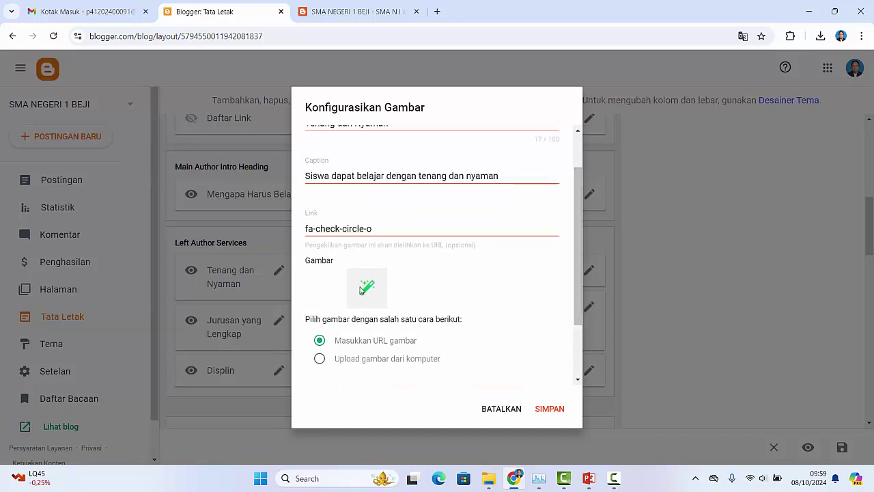
pyautogui.click(326, 14)
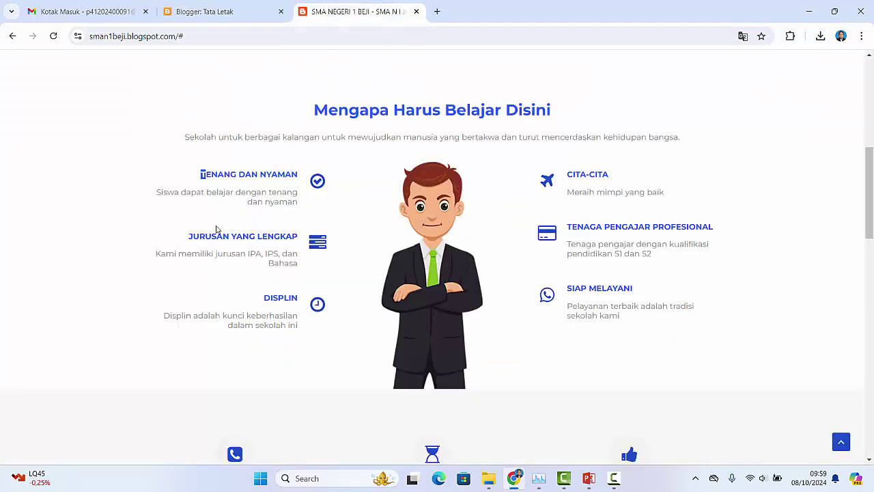
pyautogui.click(205, 11)
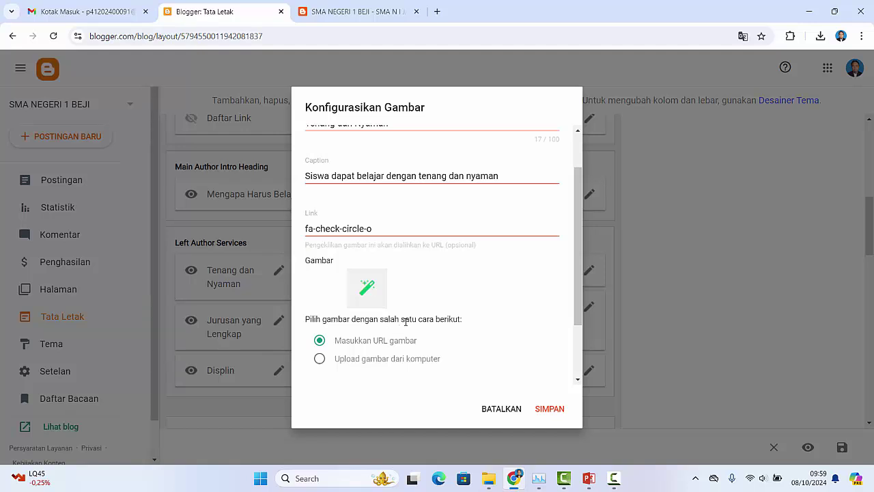
pyautogui.moveTo(581, 273); pyautogui.dragTo(581, 340)
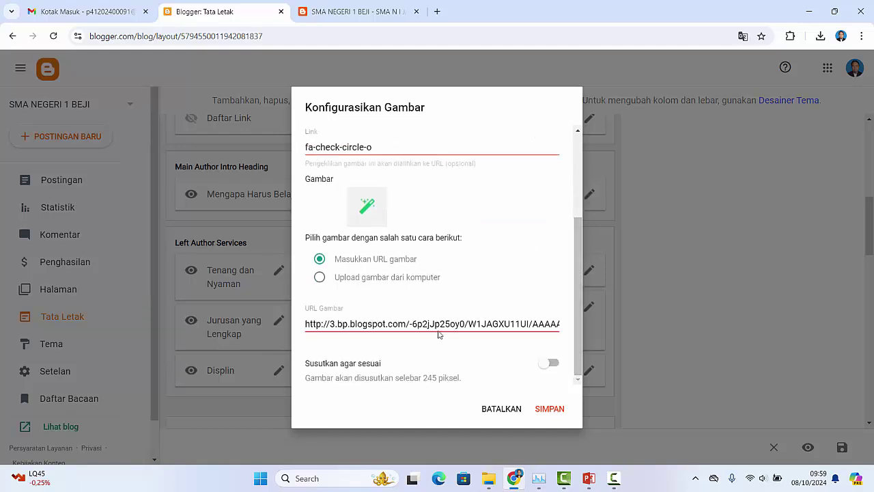
pyautogui.click(345, 12)
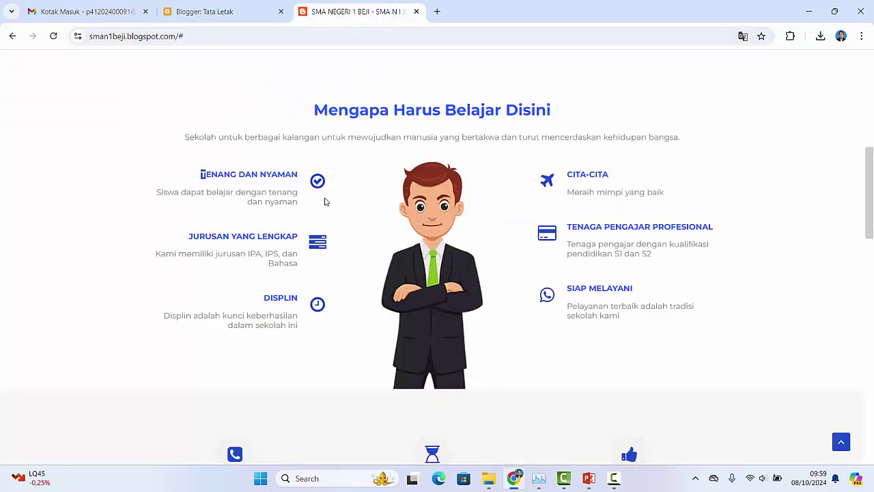
pyautogui.click(251, 16)
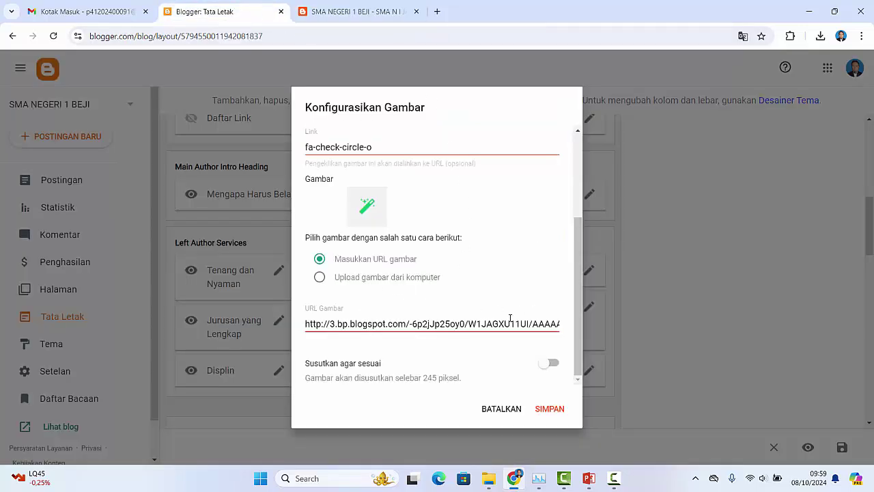
pyautogui.click(499, 410)
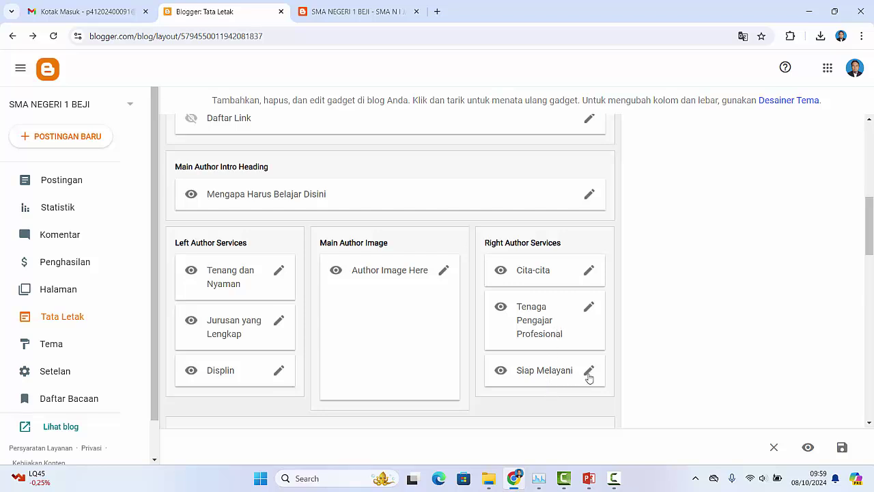
pyautogui.click(443, 272)
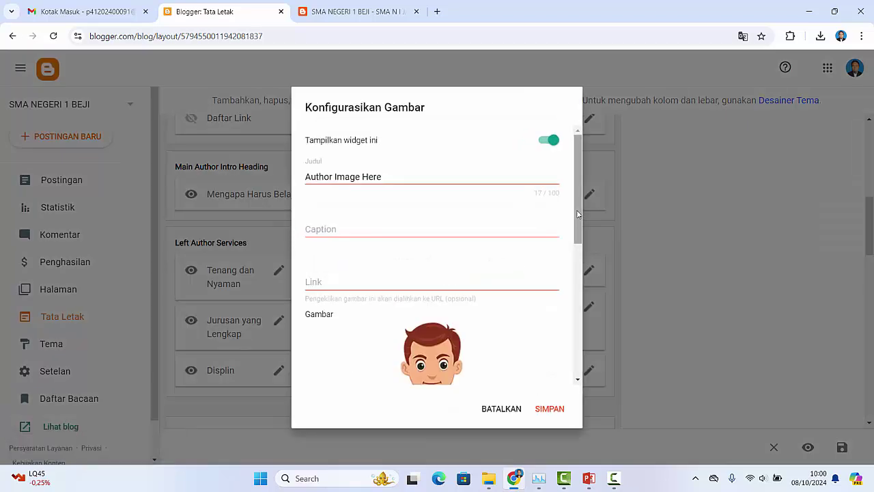
pyautogui.click(507, 410)
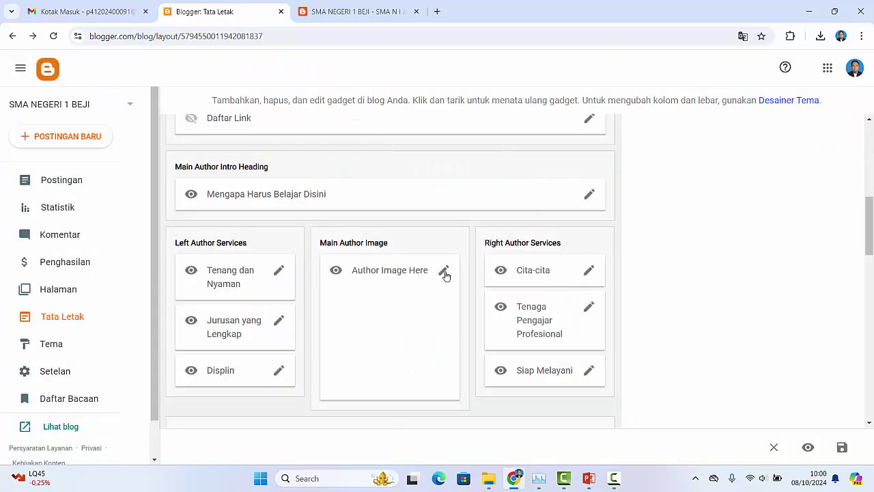
pyautogui.click(444, 273)
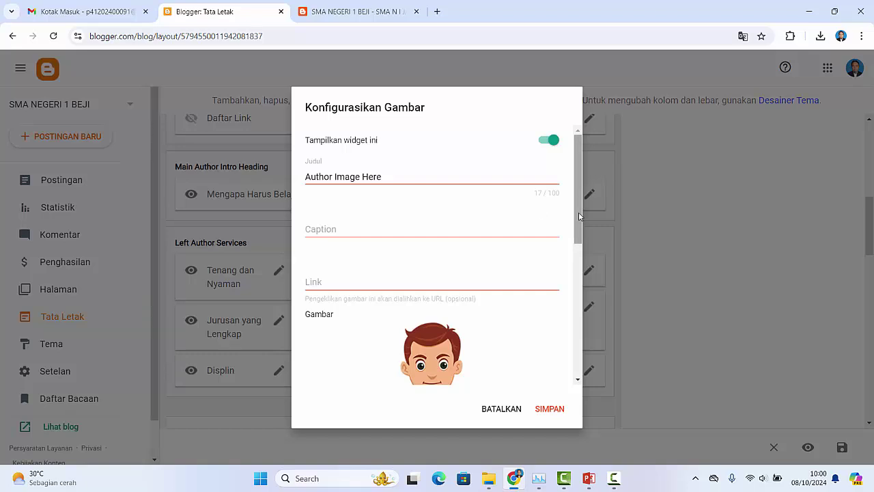
pyautogui.moveTo(578, 219); pyautogui.dragTo(592, 304)
pyautogui.scroll(-1, 452, 263)
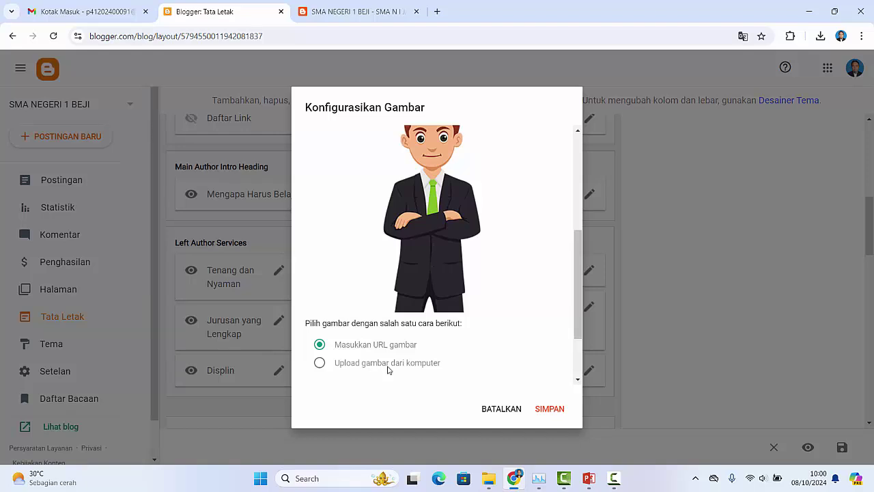
pyautogui.moveTo(580, 310); pyautogui.dragTo(573, 372)
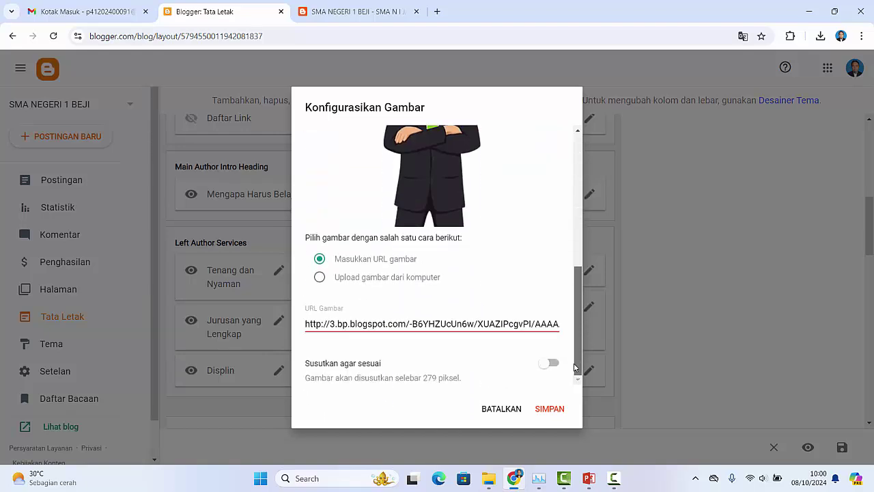
pyautogui.click(504, 410)
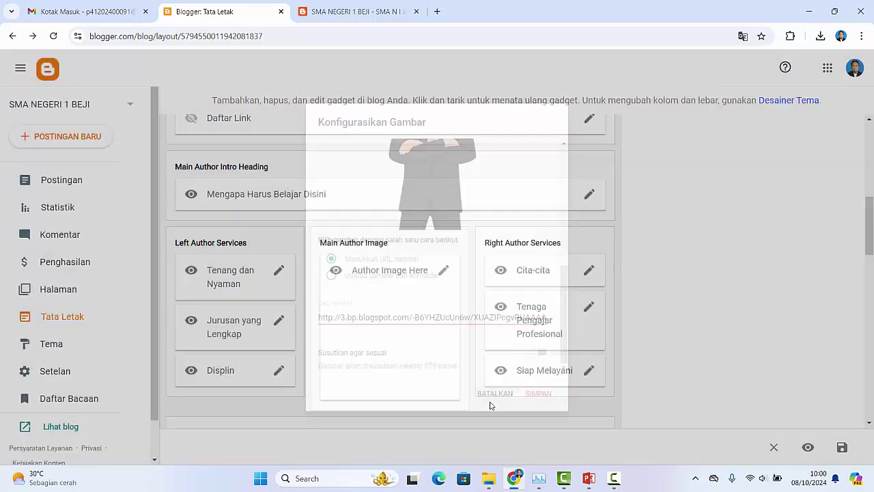
pyautogui.scroll(-3, 392, 265)
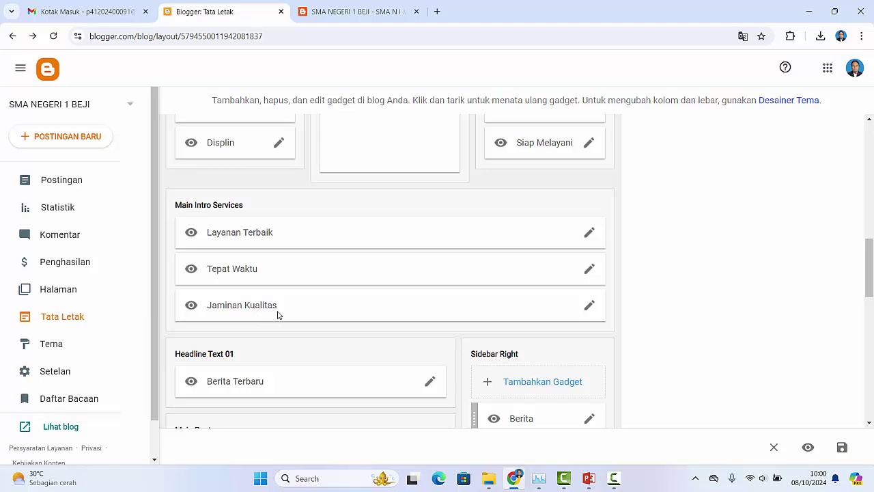
# Step: Compare the live blog's services row, then return to the Main Intro Services gadgets in the layout editor
pyautogui.click(343, 19)
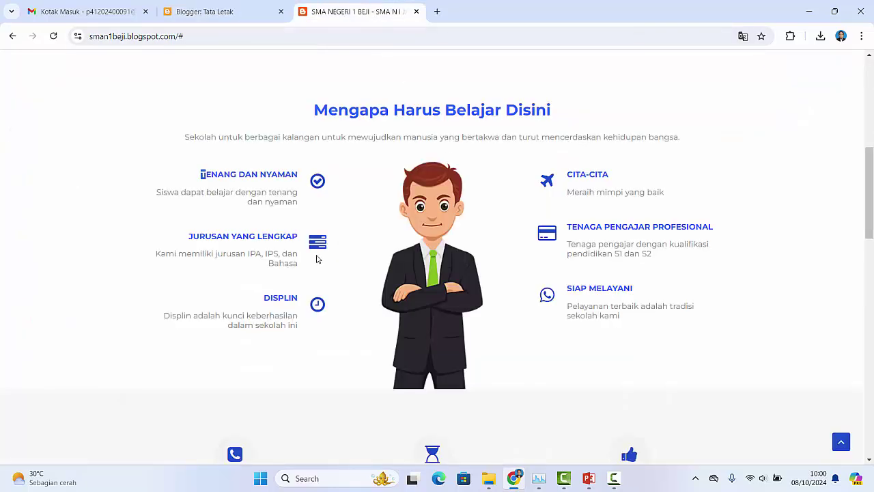
pyautogui.scroll(-3, 324, 306)
pyautogui.scroll(-1, 324, 309)
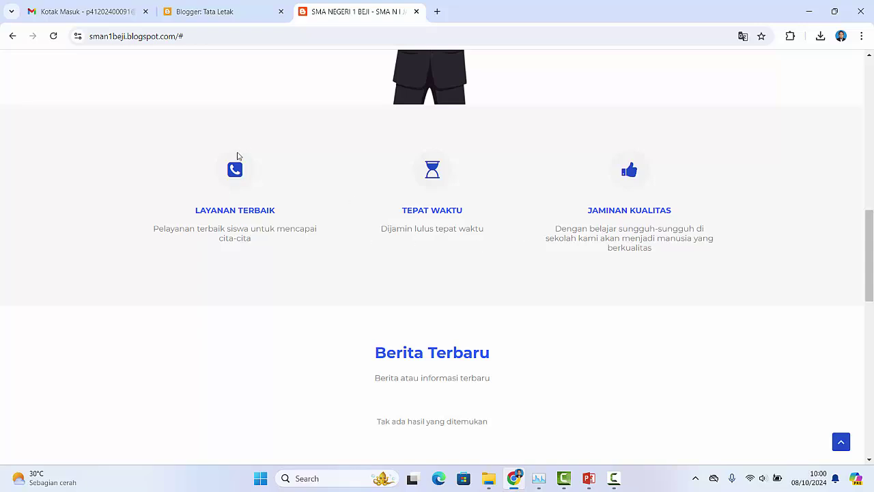
pyautogui.click(220, 14)
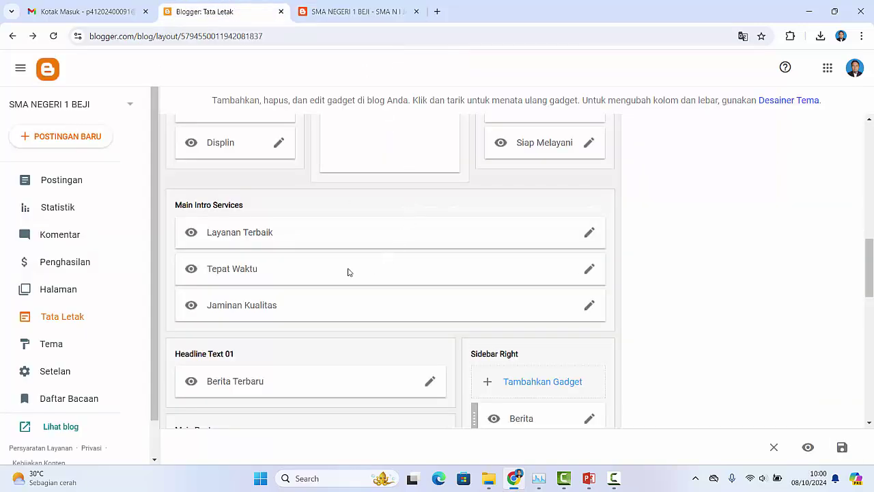
pyautogui.click(590, 234)
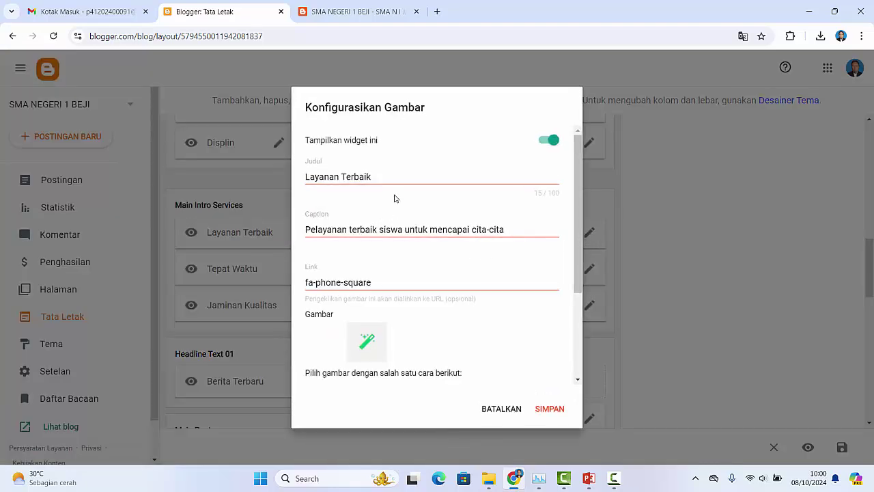
pyautogui.click(386, 229)
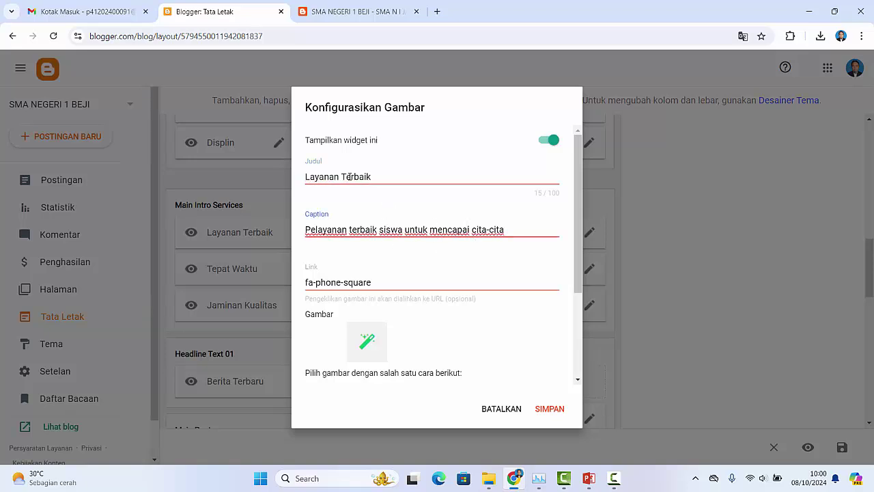
pyautogui.scroll(-2, 457, 234)
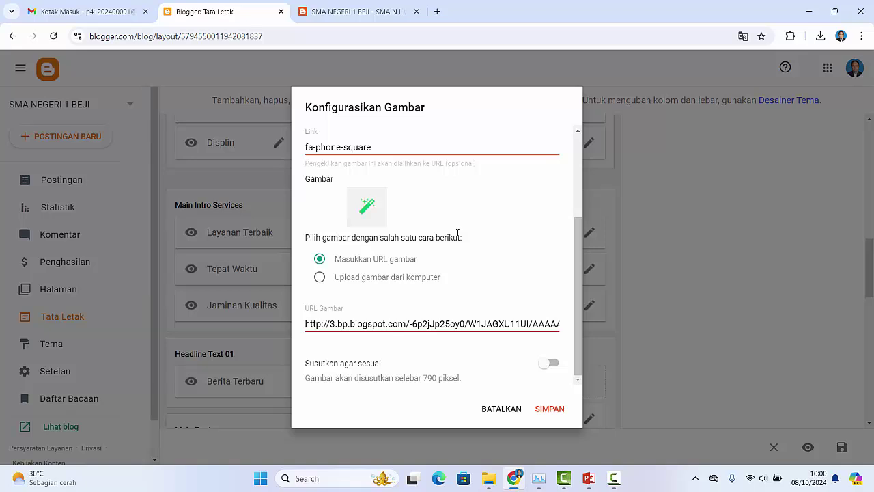
pyautogui.click(501, 409)
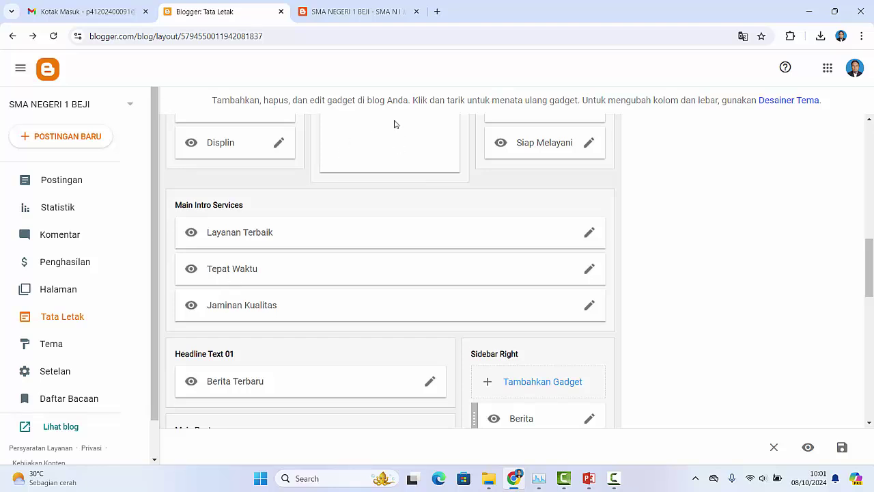
pyautogui.click(365, 12)
pyautogui.scroll(-3, 596, 290)
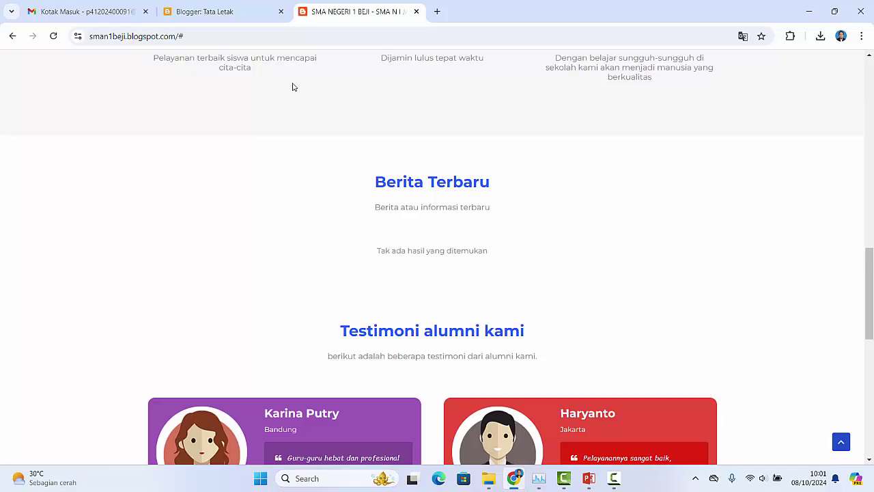
pyautogui.click(251, 18)
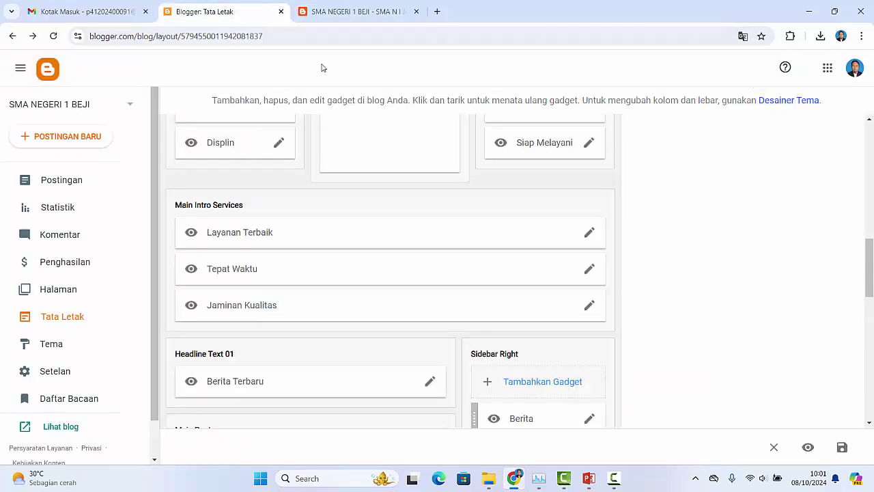
pyautogui.scroll(-3, 298, 218)
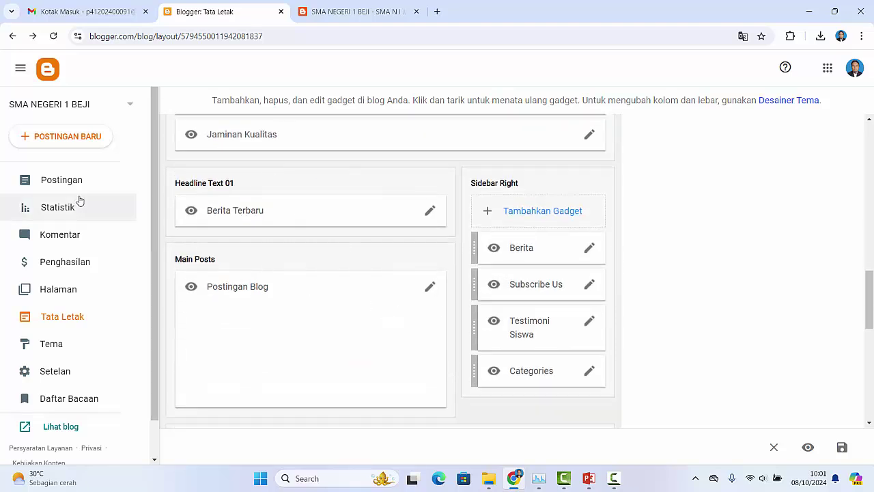
pyautogui.click(52, 181)
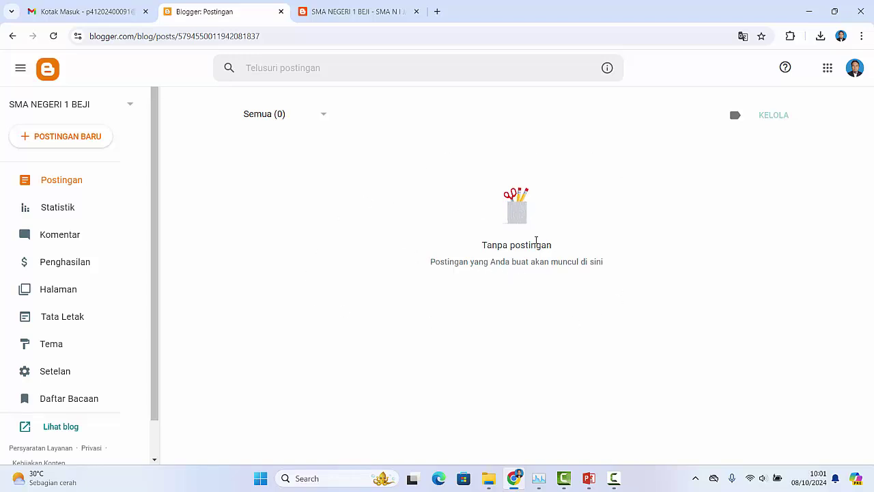
pyautogui.click(71, 318)
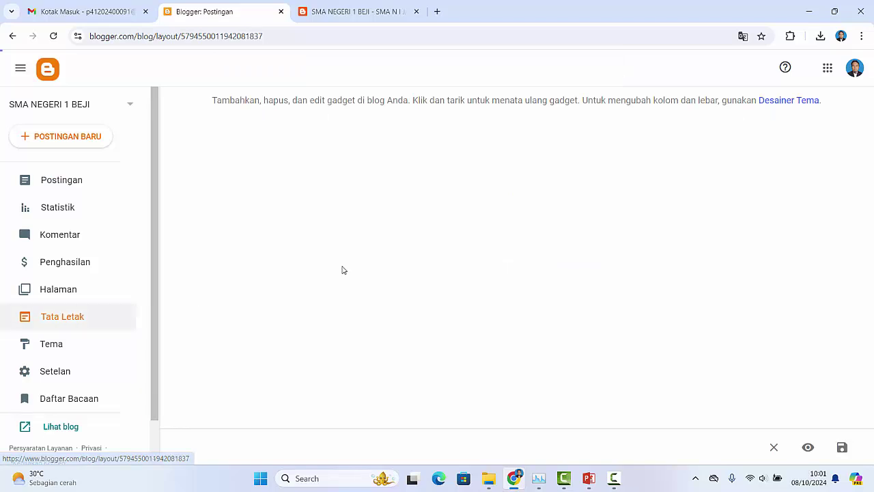
pyautogui.scroll(-6, 494, 351)
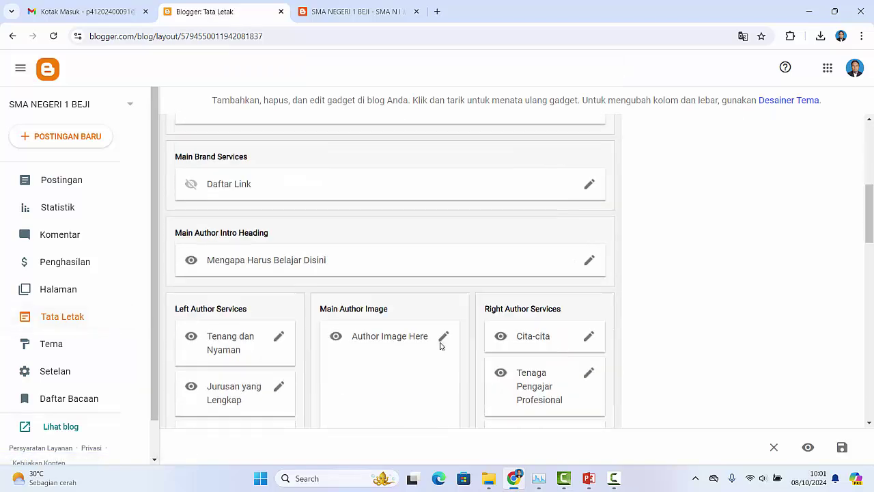
pyautogui.scroll(-6, 437, 346)
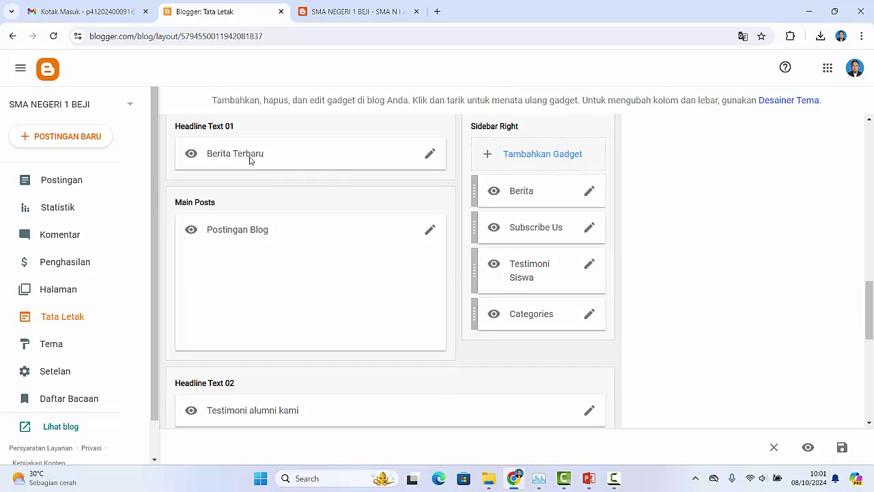
# Step: Check the live blog's Berita Terbaru section against the layout editor
pyautogui.click(380, 15)
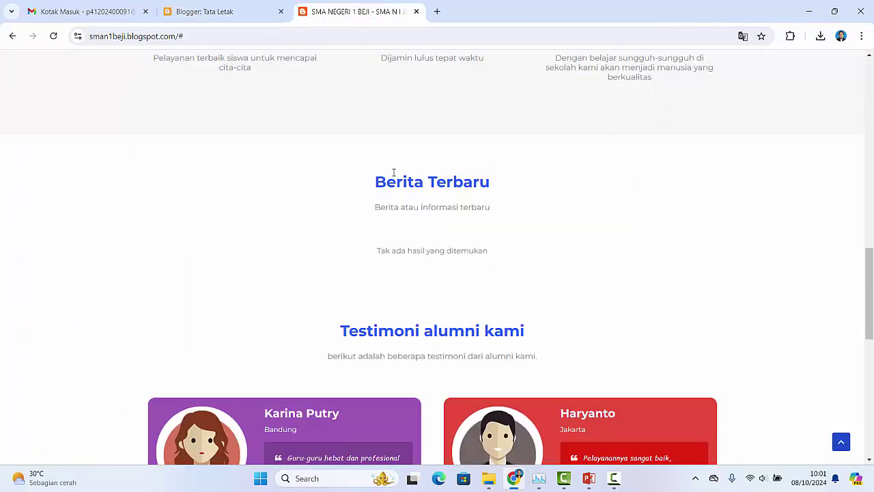
pyautogui.moveTo(378, 178); pyautogui.dragTo(515, 185)
pyautogui.click(218, 19)
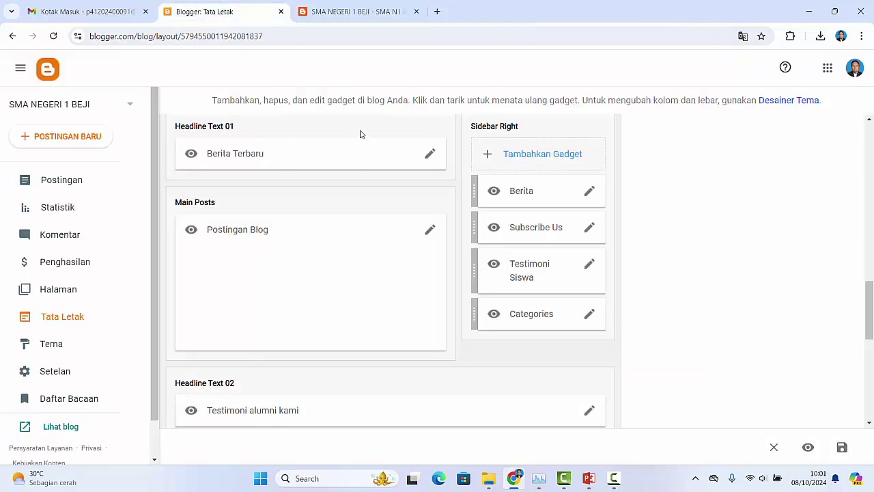
pyautogui.click(369, 15)
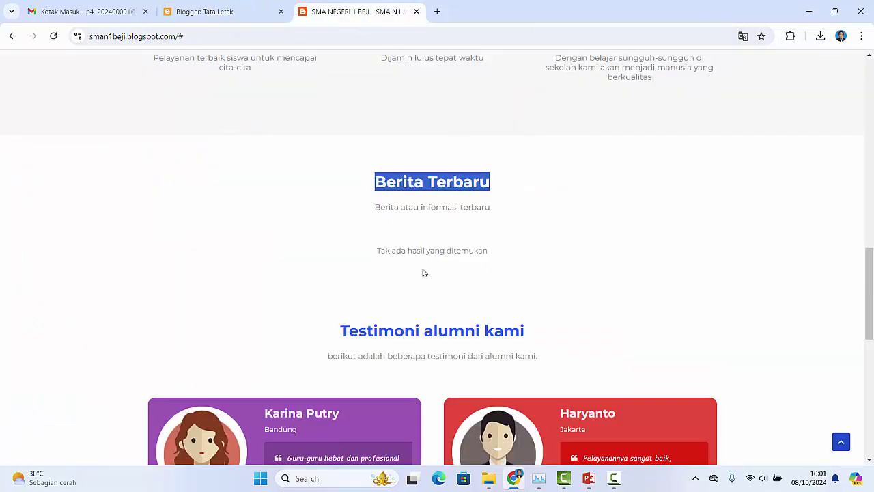
pyautogui.click(236, 15)
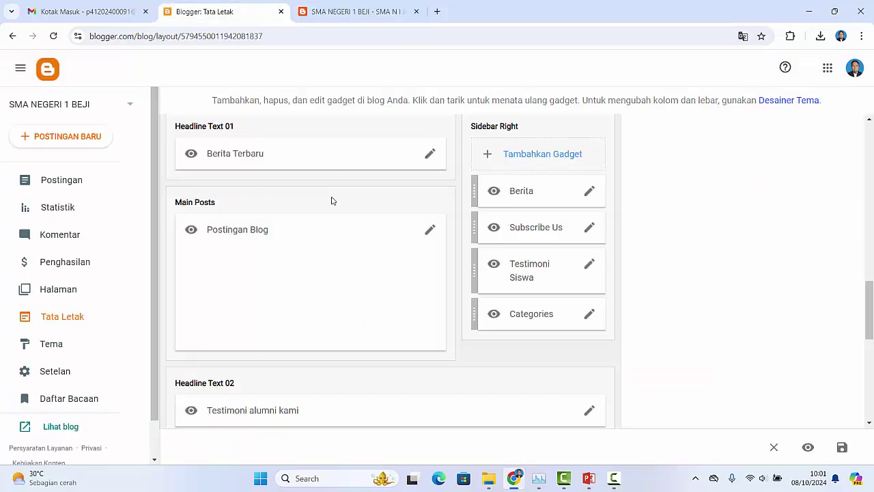
# Step: Inspect the Berita gadget settings without changes, then view the Subscribe Us gadget's embed code
pyautogui.click(589, 191)
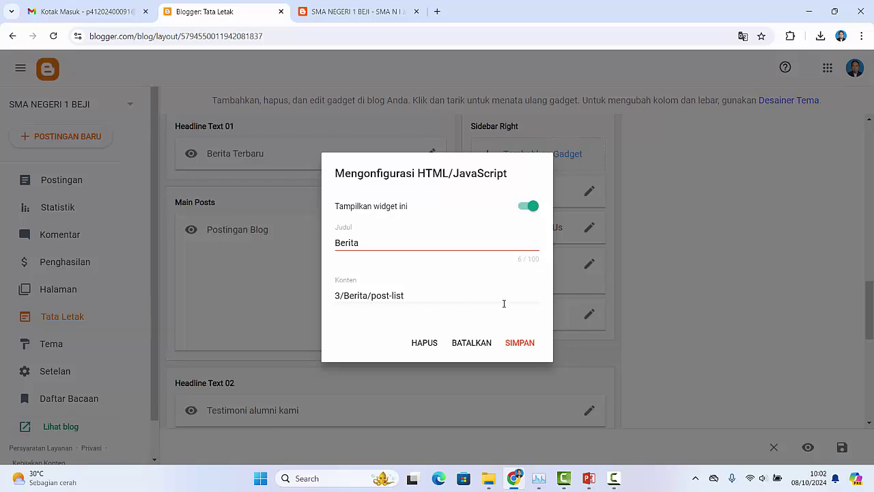
pyautogui.click(463, 343)
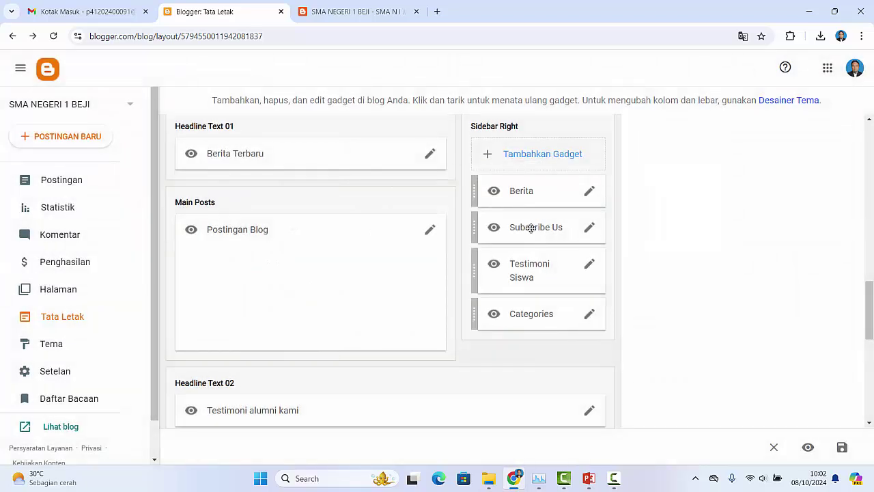
pyautogui.click(590, 230)
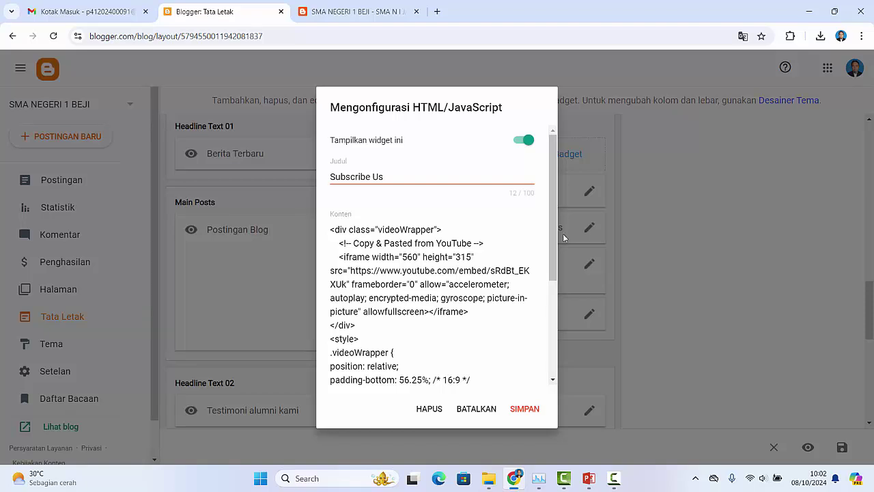
pyautogui.moveTo(555, 232)
pyautogui.mouseDown()
pyautogui.moveTo(556, 338)
pyautogui.moveTo(553, 228)
pyautogui.mouseUp()
# Step: Close the Subscribe Us settings unchanged and browse up and down the live blog
pyautogui.click(476, 409)
pyautogui.click(356, 11)
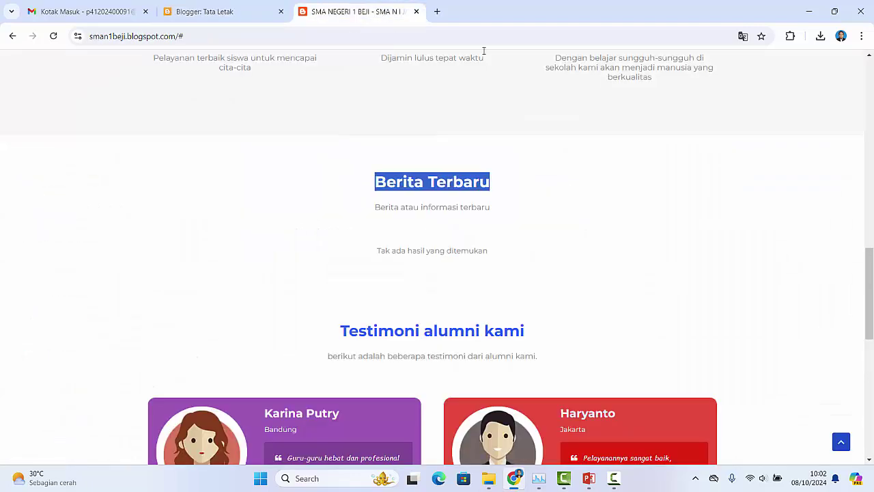
pyautogui.scroll(9, 615, 212)
pyautogui.scroll(4, 612, 221)
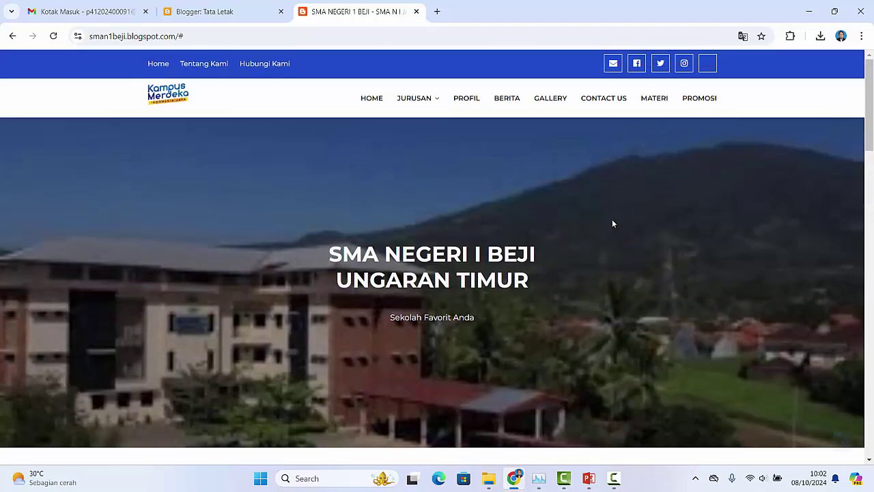
pyautogui.scroll(-7, 575, 236)
pyautogui.scroll(-7, 575, 244)
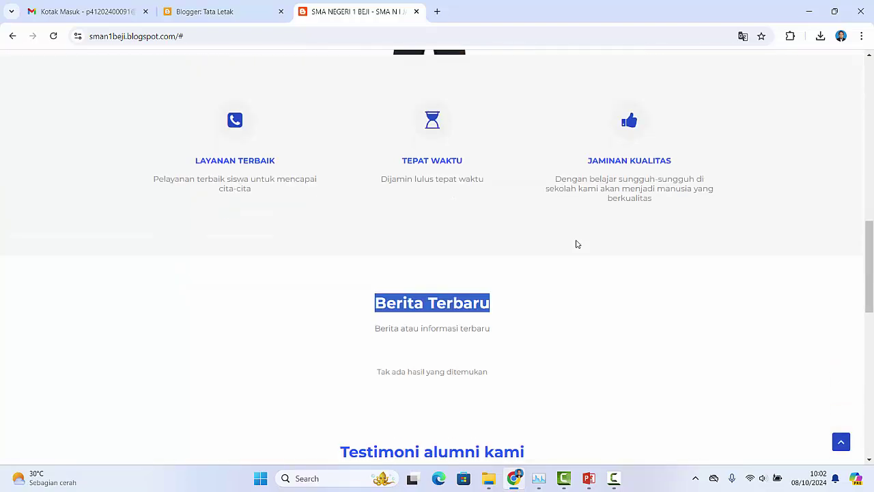
pyautogui.scroll(1, 576, 246)
pyautogui.scroll(10, 575, 246)
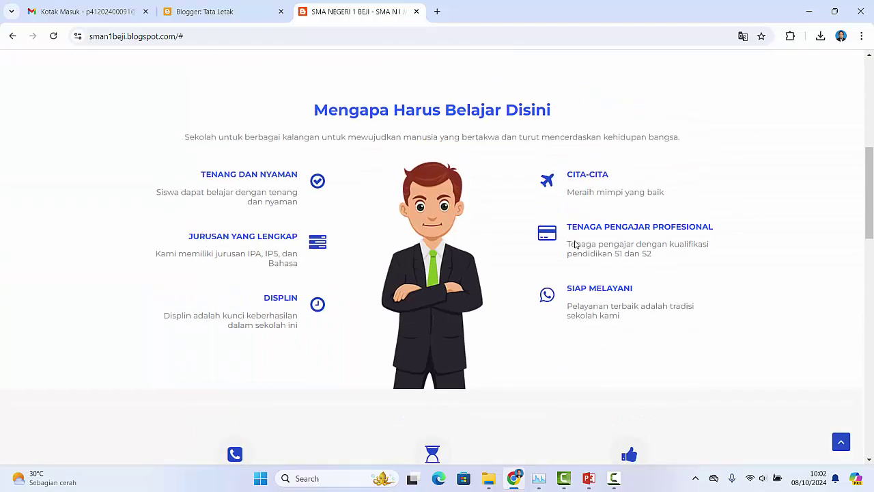
pyautogui.scroll(-3, 575, 239)
pyautogui.scroll(-1, 565, 266)
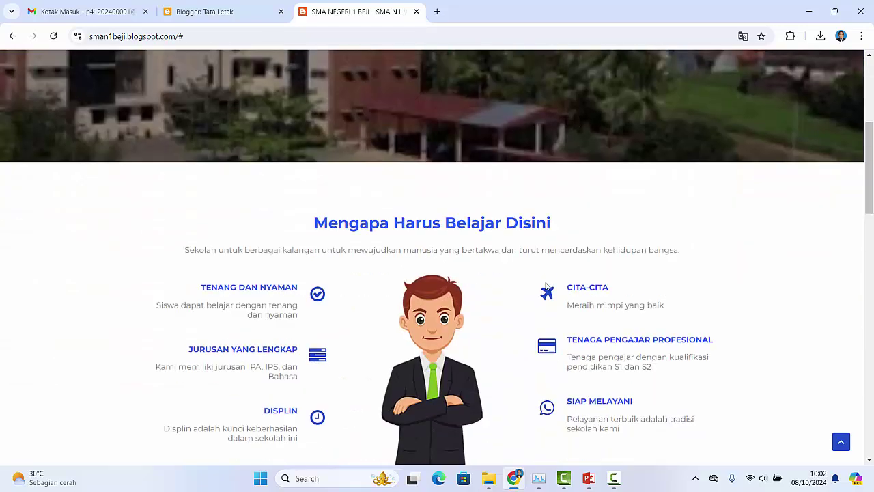
pyautogui.scroll(5, 547, 280)
# Step: Open the reference blog's Profil page, then return to the Tata Letak layout page
pyautogui.click(430, 101)
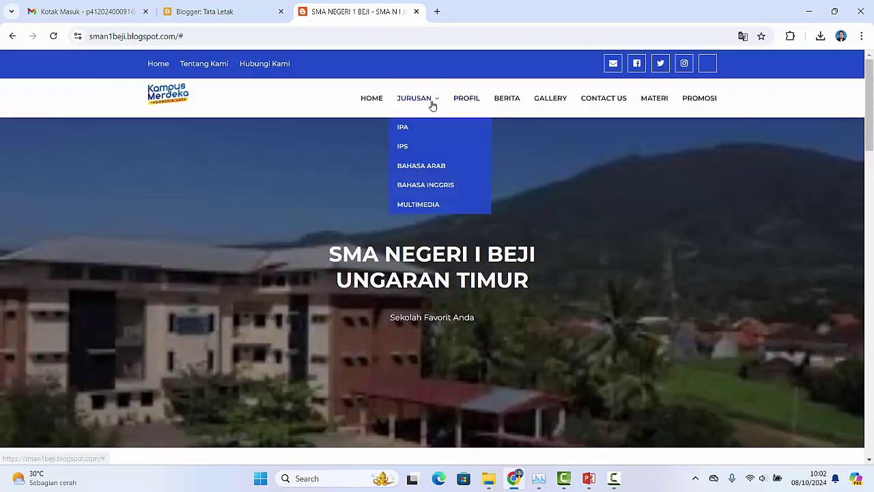
pyautogui.click(468, 101)
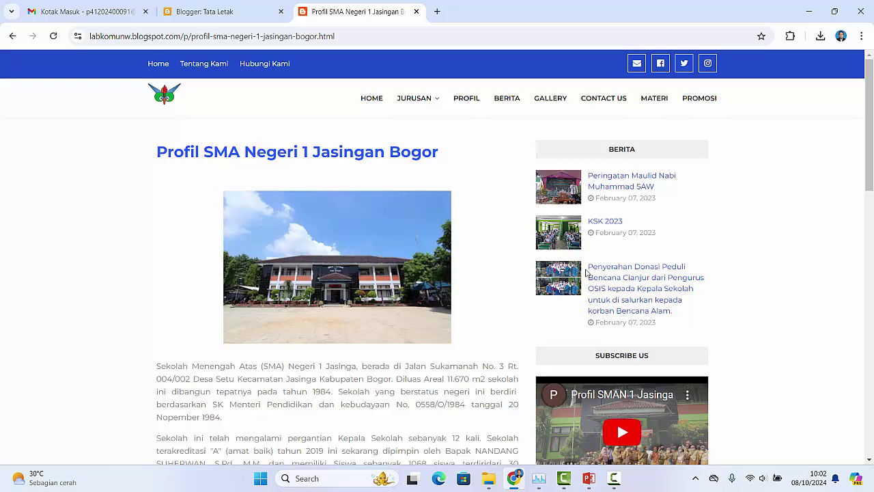
pyautogui.scroll(-3, 701, 303)
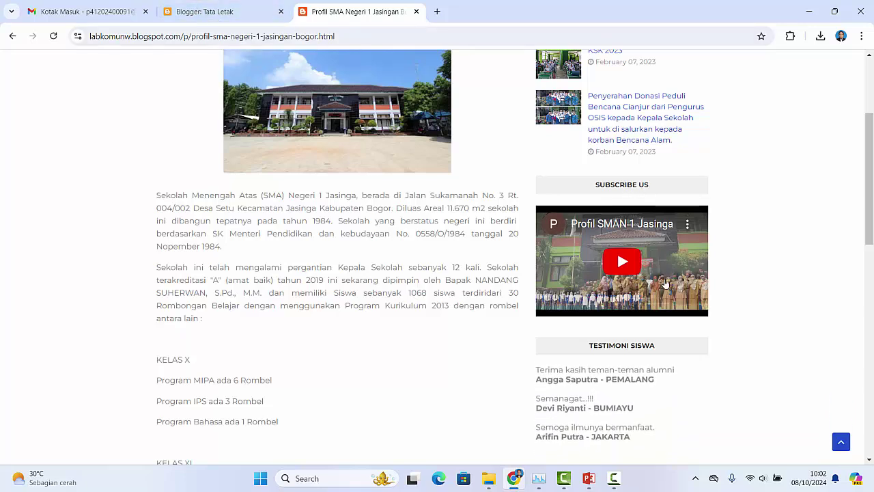
pyautogui.click(229, 11)
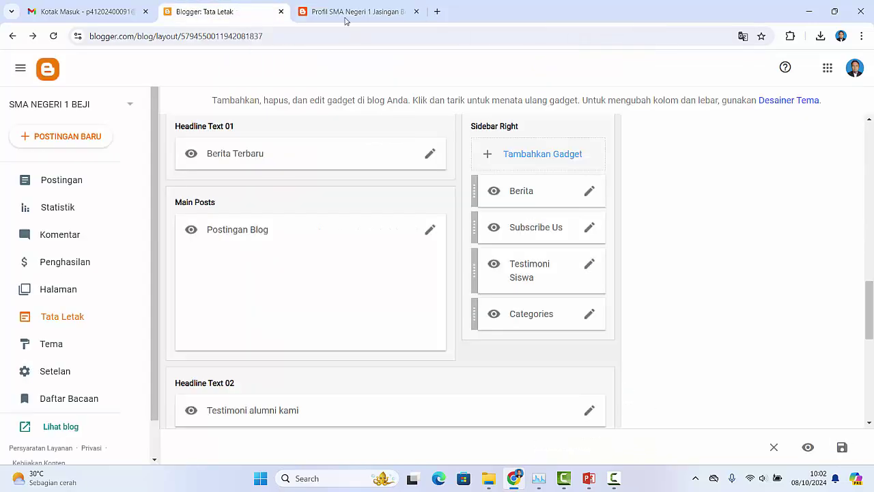
# Step: Review the Subscribe Us embed code, YouTube video ID sRdBt_EKXUk and style block, closing without saving
pyautogui.click(585, 233)
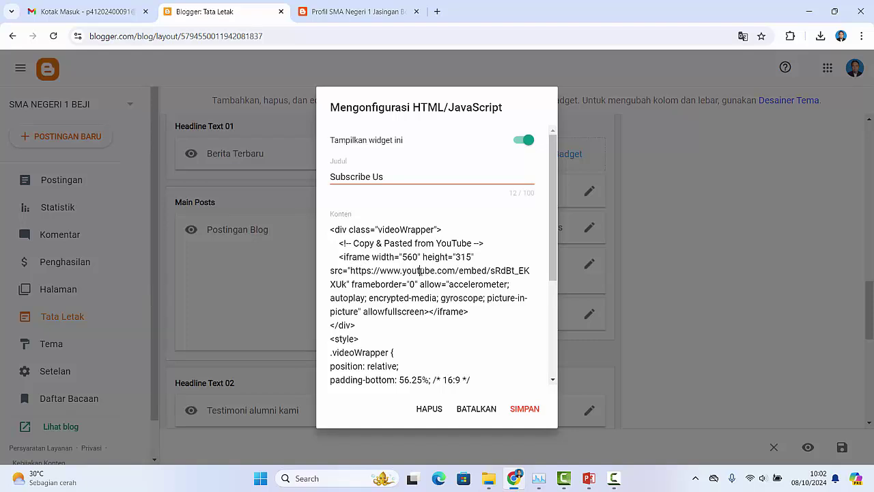
pyautogui.moveTo(420, 270); pyautogui.dragTo(450, 269)
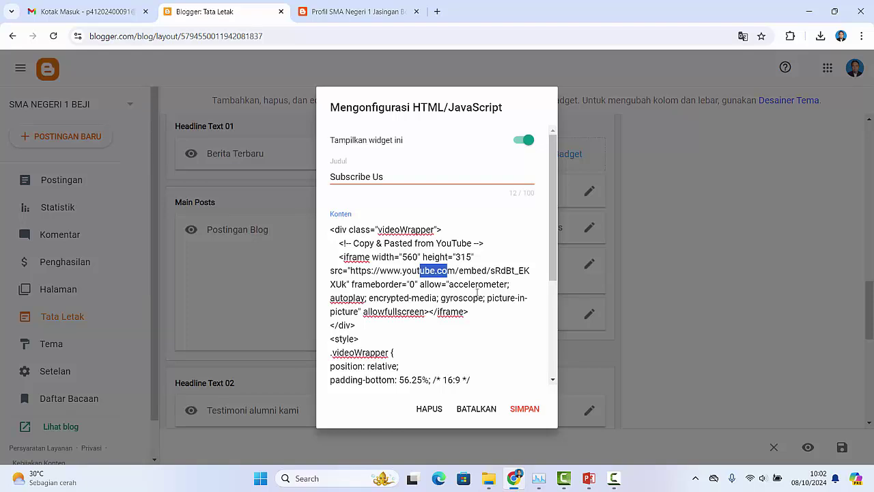
pyautogui.click(496, 273)
pyautogui.moveTo(491, 271); pyautogui.dragTo(350, 283)
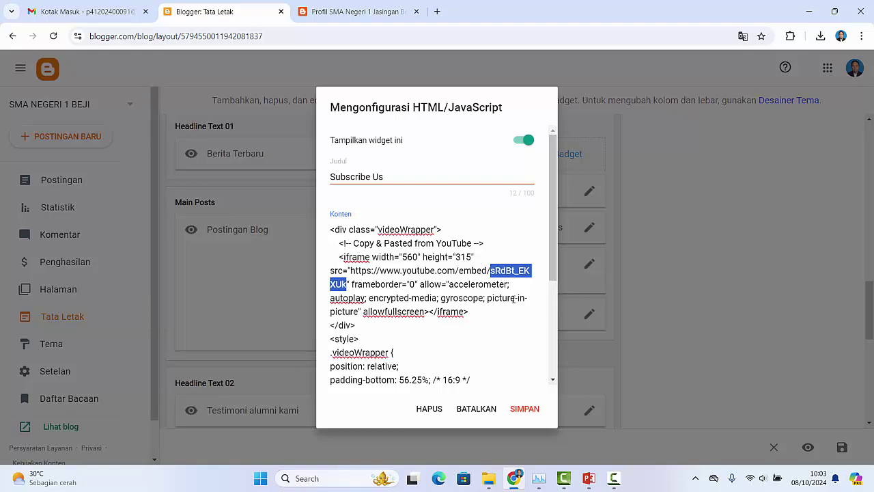
pyautogui.moveTo(554, 262); pyautogui.dragTo(559, 364)
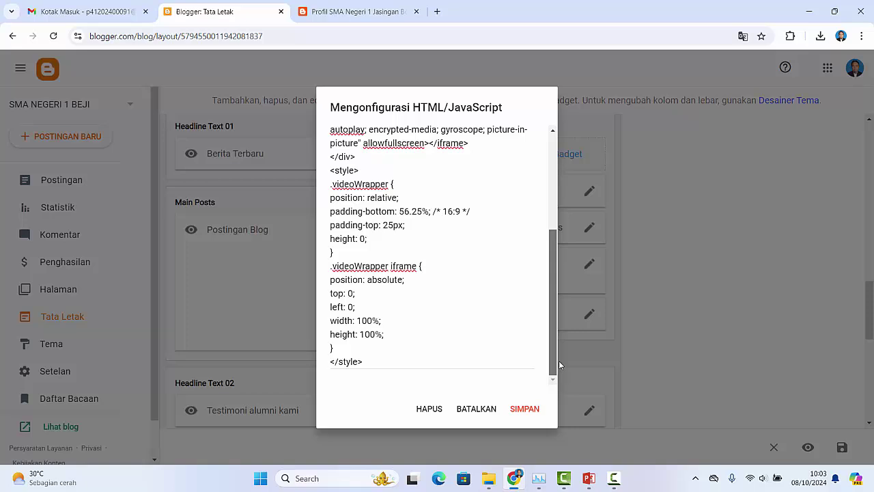
pyautogui.click(480, 410)
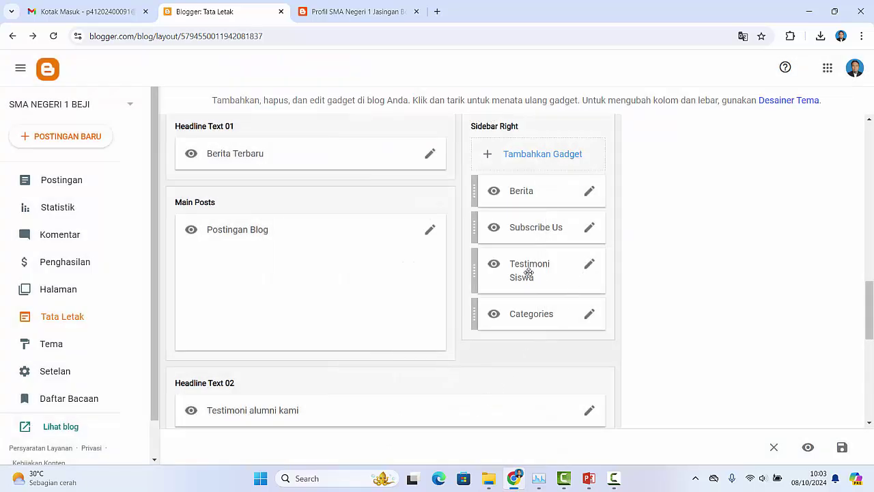
pyautogui.click(590, 267)
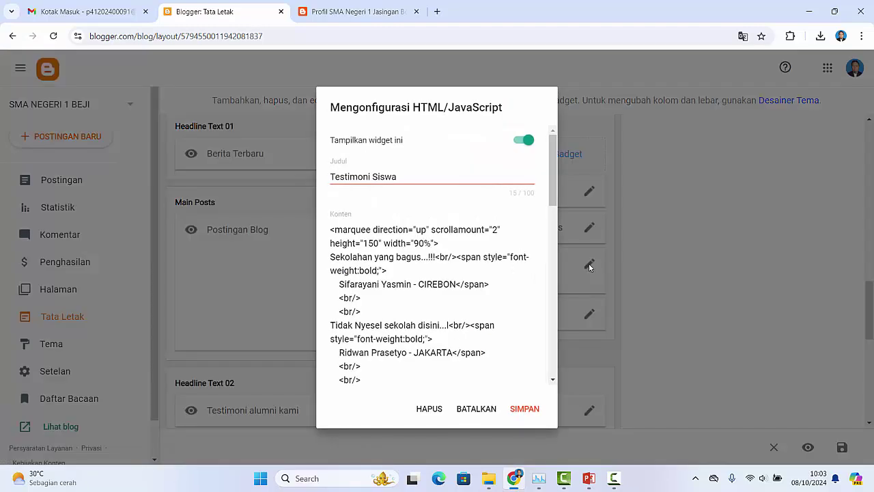
pyautogui.scroll(-1, 555, 209)
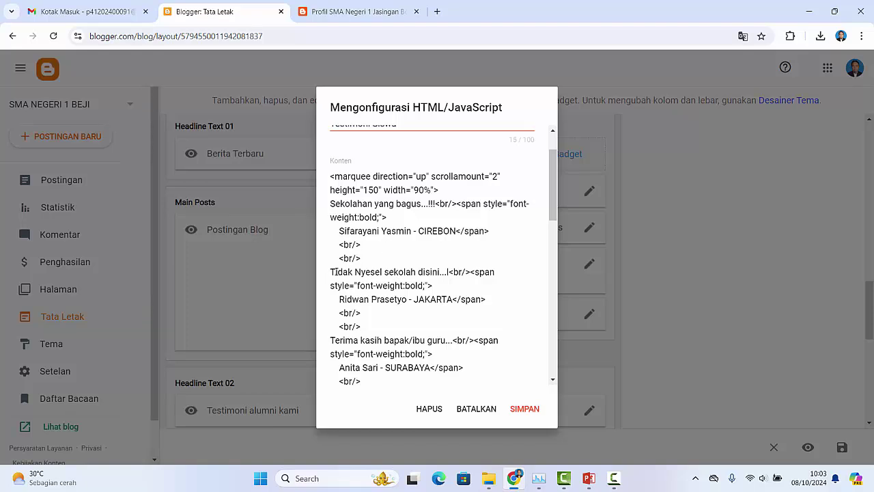
pyautogui.moveTo(358, 271); pyautogui.dragTo(426, 270)
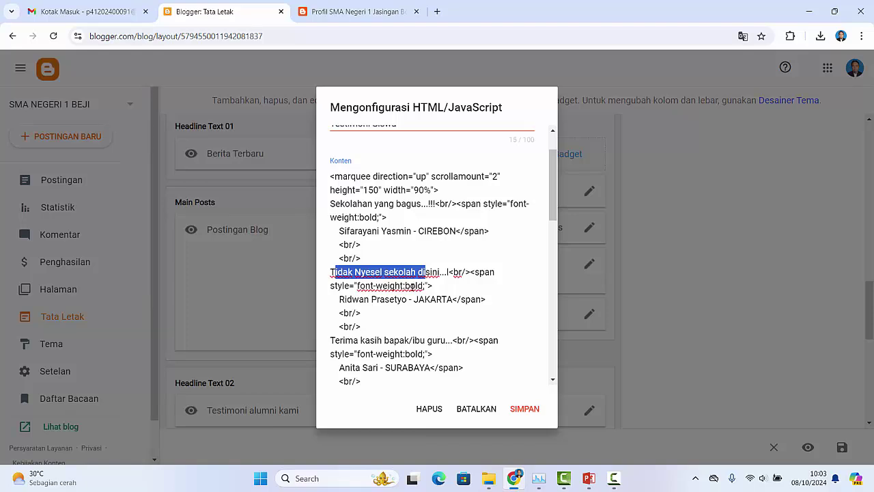
pyautogui.click(357, 302)
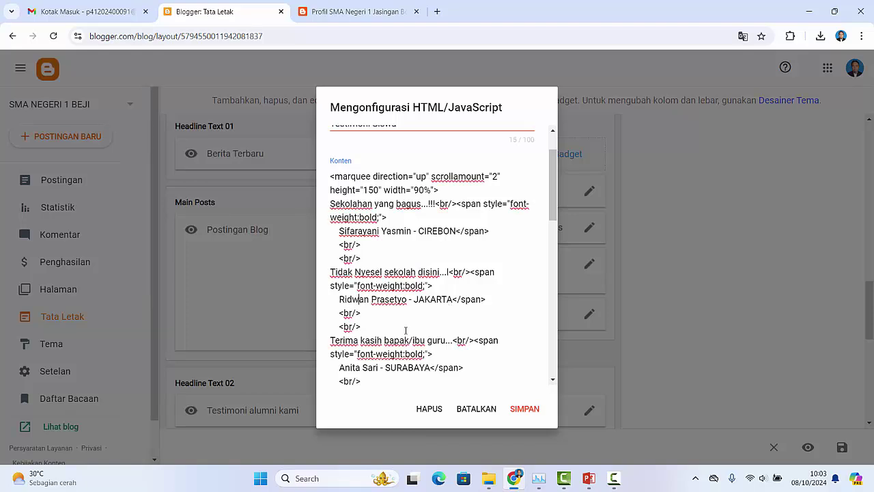
pyautogui.scroll(-2, 406, 331)
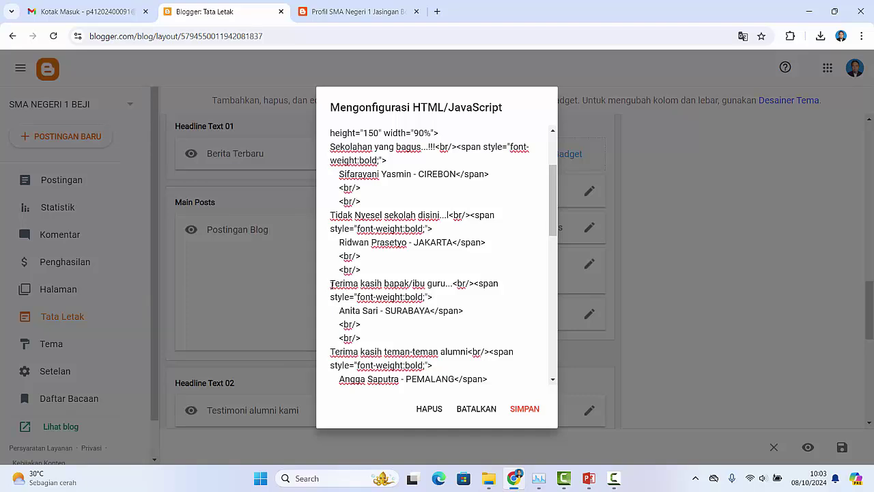
pyautogui.moveTo(331, 284); pyautogui.dragTo(421, 284)
pyautogui.scroll(-4, 412, 306)
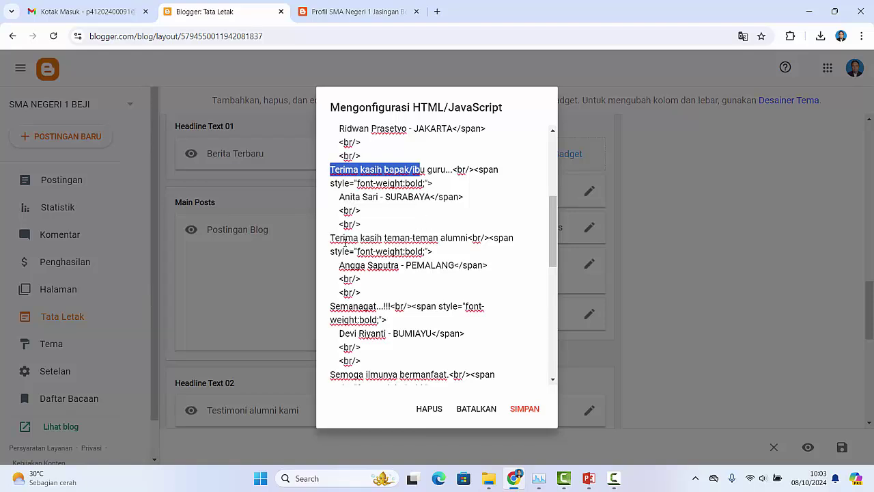
pyautogui.moveTo(334, 238); pyautogui.dragTo(454, 242)
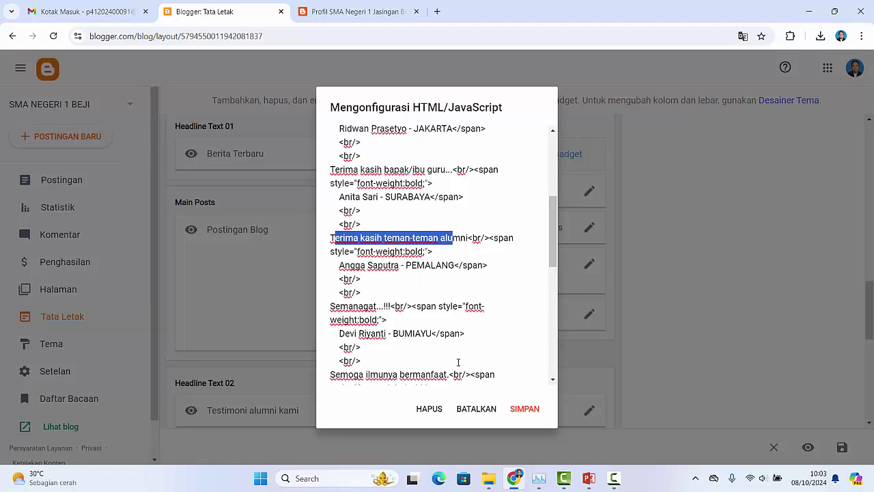
pyautogui.click(476, 409)
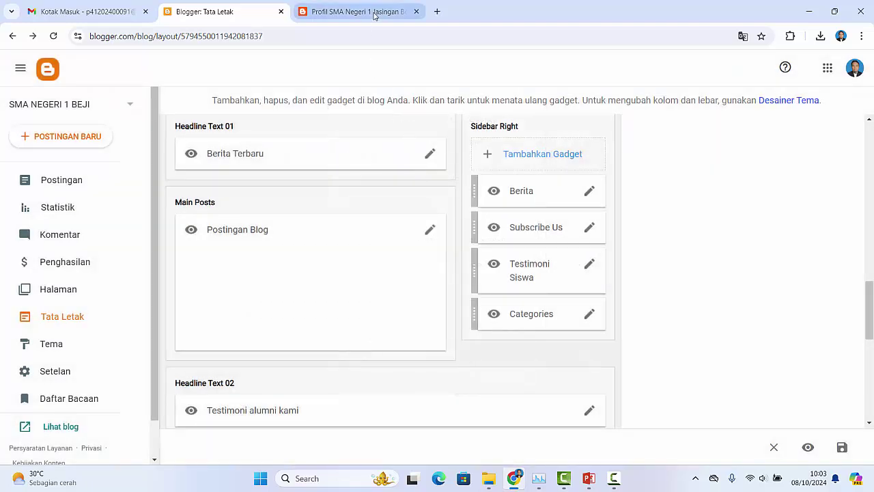
# Step: Look over the reference blog's school profile page alongside the layout editor
pyautogui.click(374, 13)
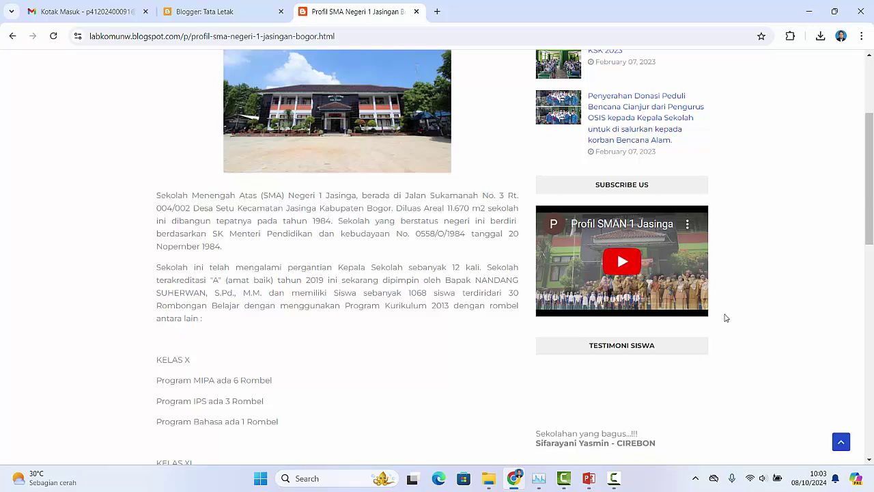
pyautogui.scroll(-3, 729, 335)
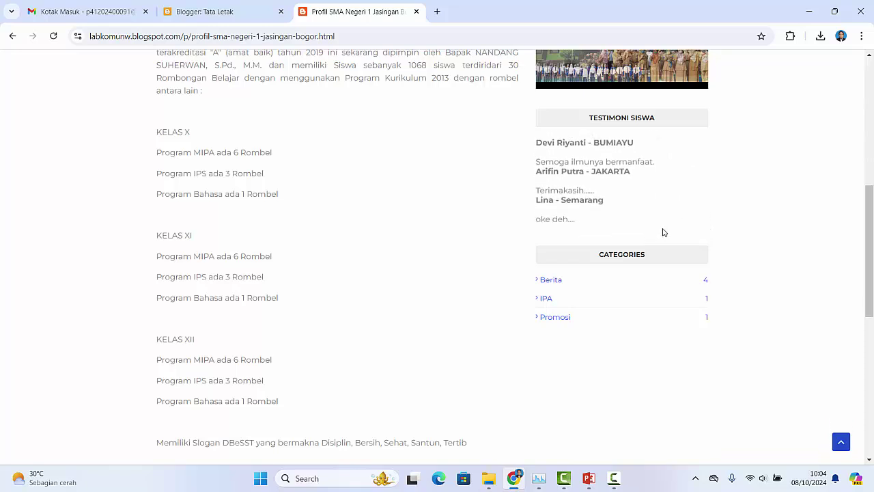
pyautogui.click(212, 12)
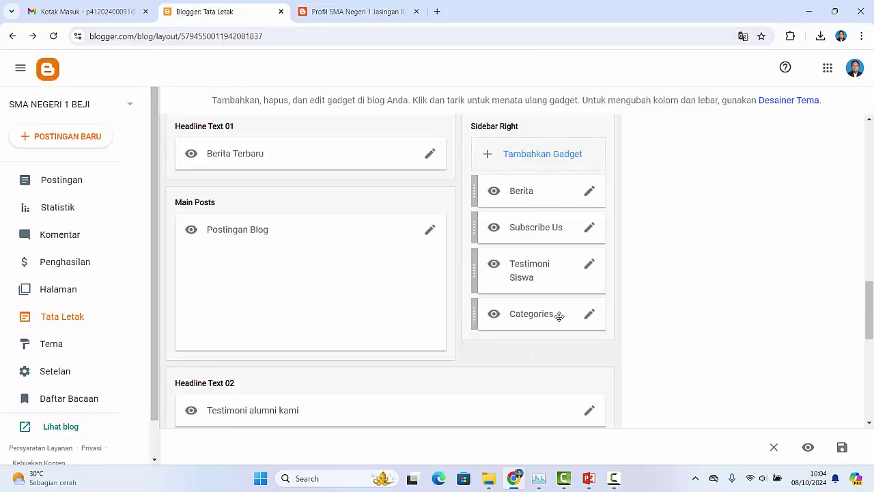
pyautogui.click(373, 13)
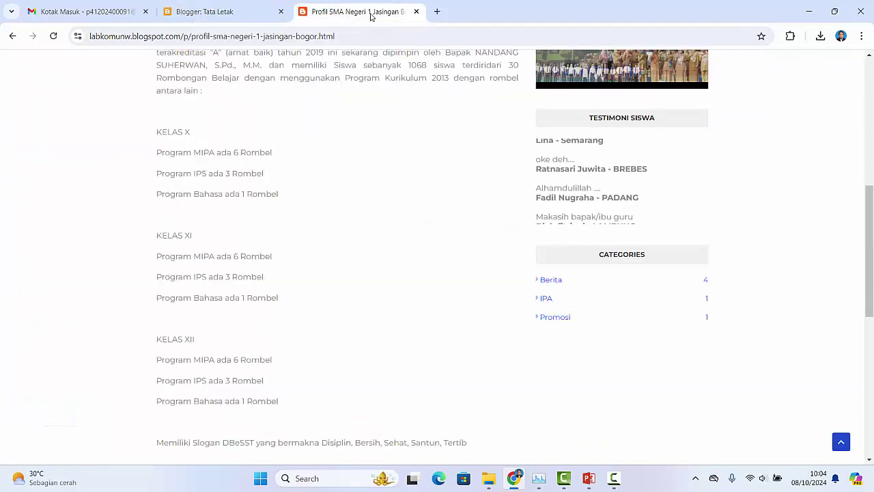
# Step: View the reference blog's Berita listing, then open its homepage at the Testimoni alumni kami section
pyautogui.click(548, 284)
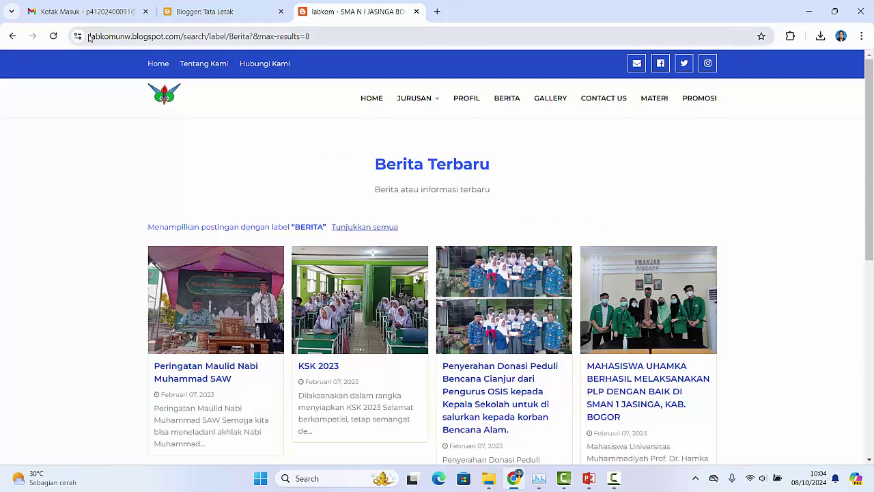
pyautogui.moveTo(91, 36); pyautogui.dragTo(187, 37)
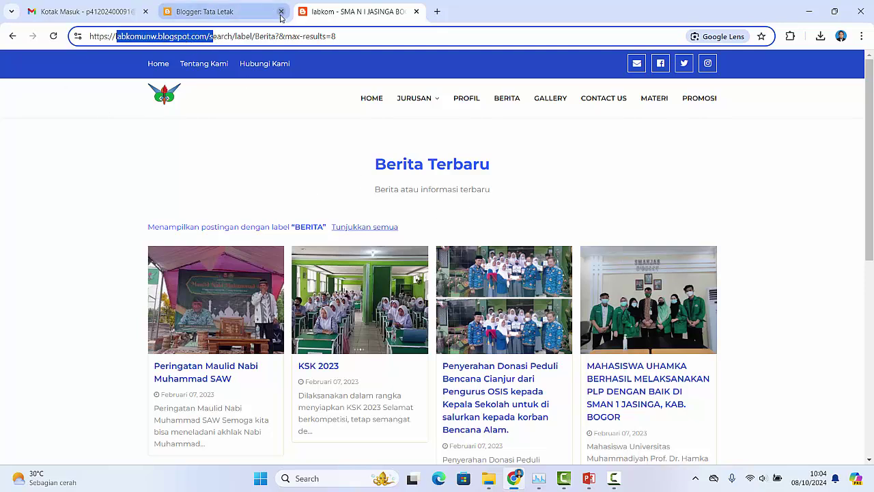
pyautogui.click(9, 39)
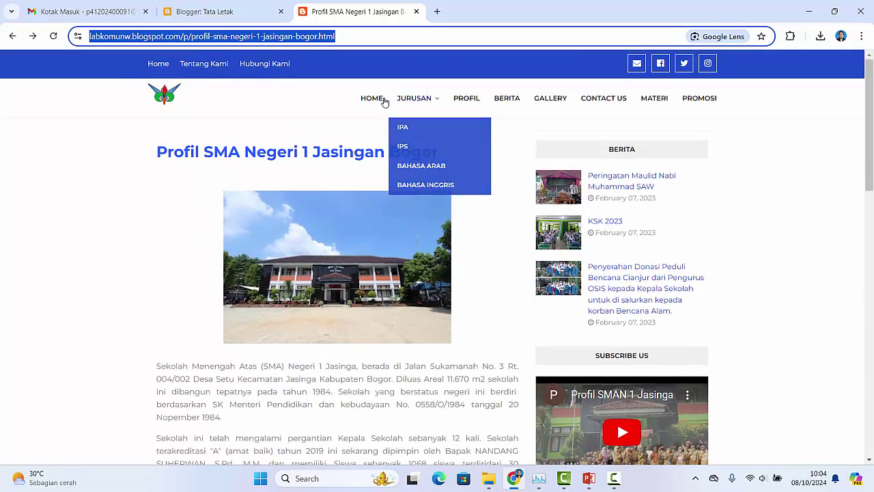
pyautogui.click(374, 99)
pyautogui.scroll(-5, 625, 275)
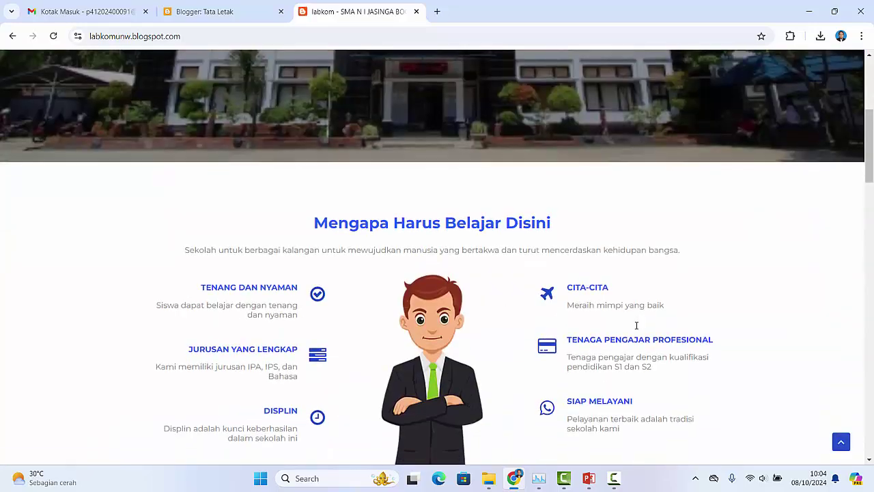
pyautogui.scroll(-15, 629, 335)
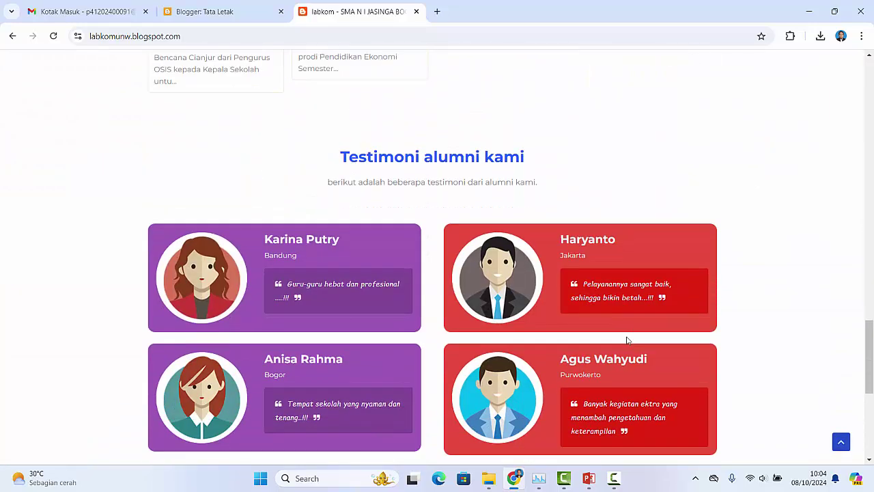
pyautogui.scroll(-1, 627, 339)
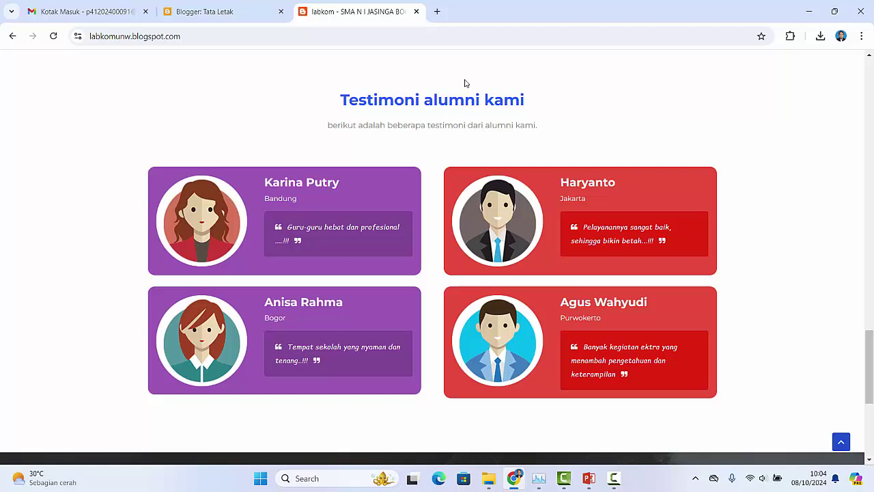
# Step: Back in the layout editor, inspect the Testimoni alumni kami headline settings without changes
pyautogui.click(250, 13)
pyautogui.scroll(-3, 462, 334)
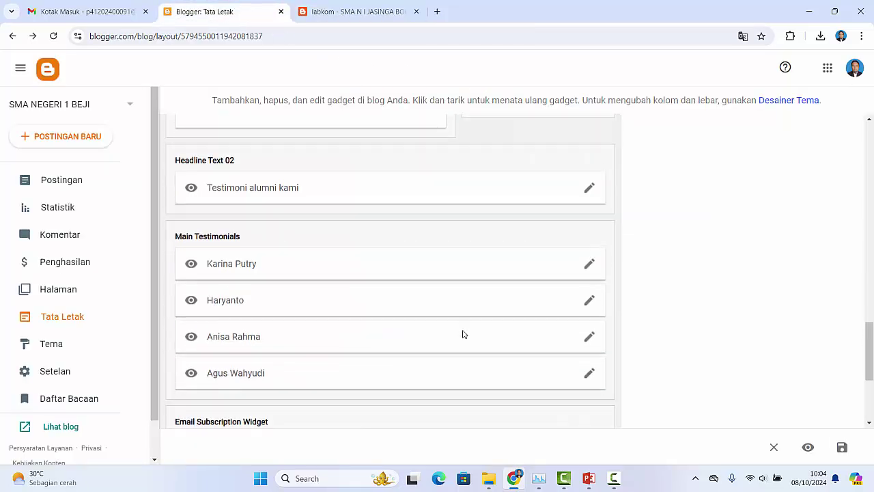
pyautogui.scroll(-2, 462, 334)
pyautogui.scroll(2, 462, 334)
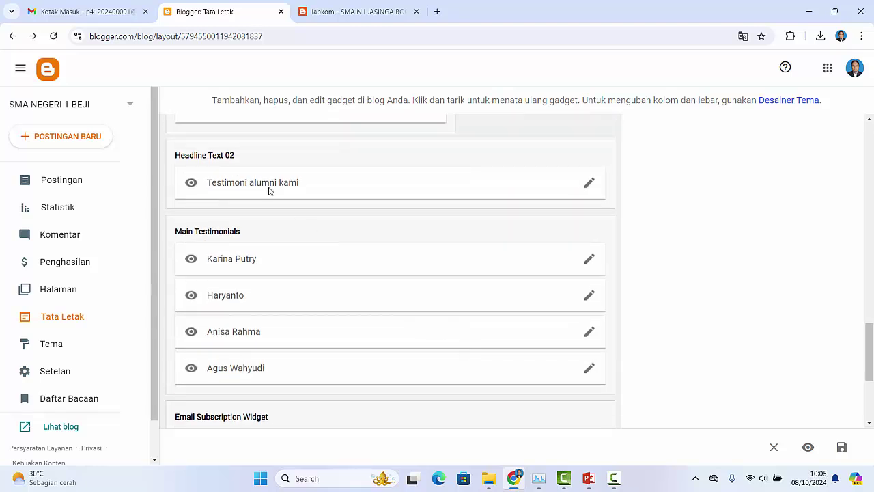
pyautogui.click(591, 184)
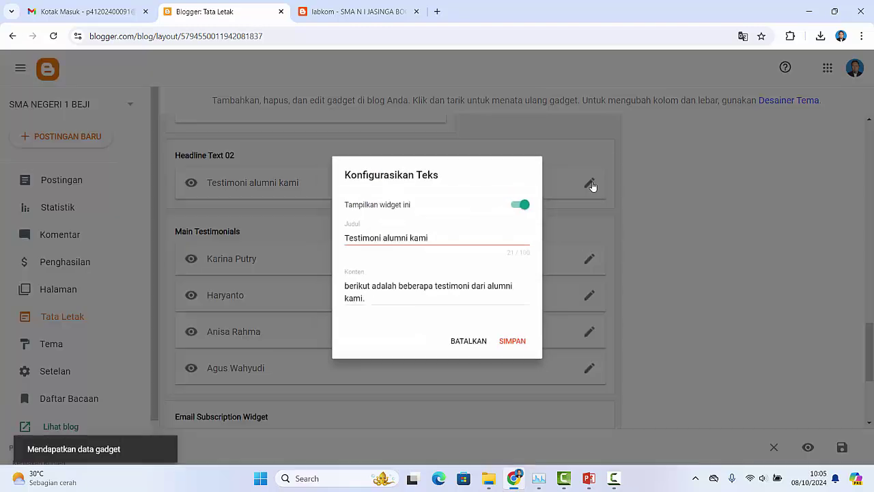
pyautogui.click(483, 351)
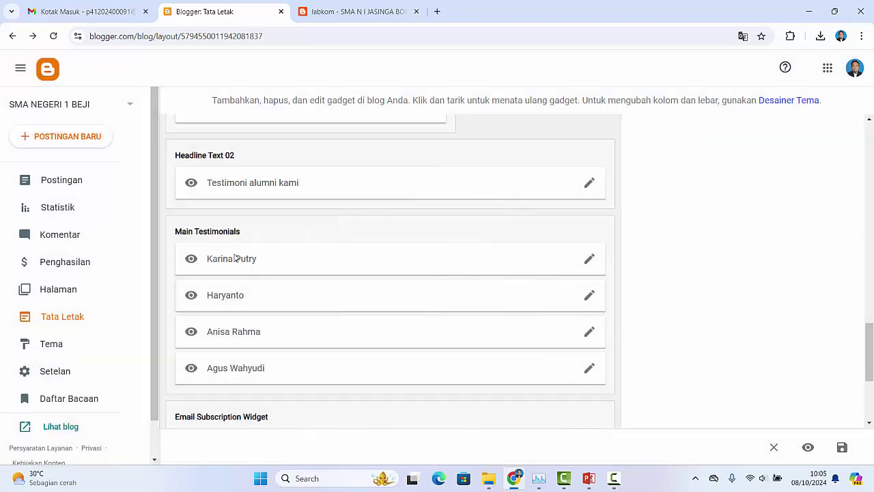
# Step: Inspect the first testimonial card's title, caption and Bandung link, then cancel without saving
pyautogui.click(589, 262)
pyautogui.click(344, 177)
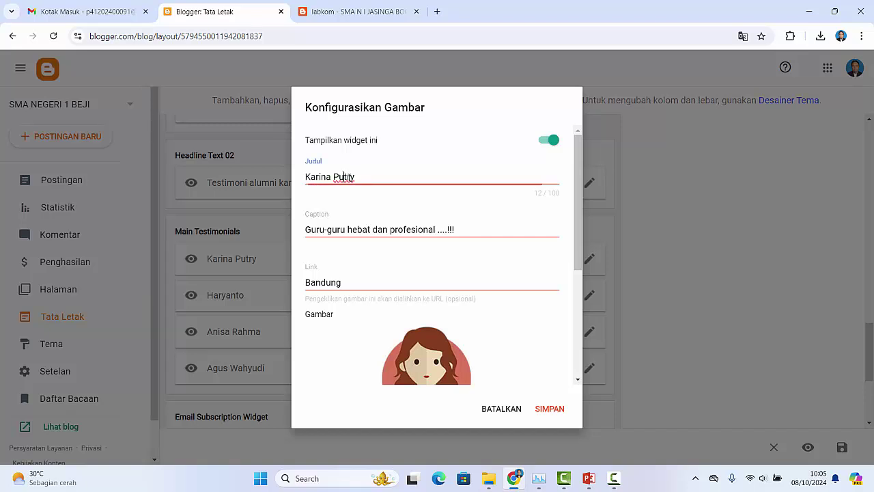
pyautogui.click(362, 229)
pyautogui.click(403, 280)
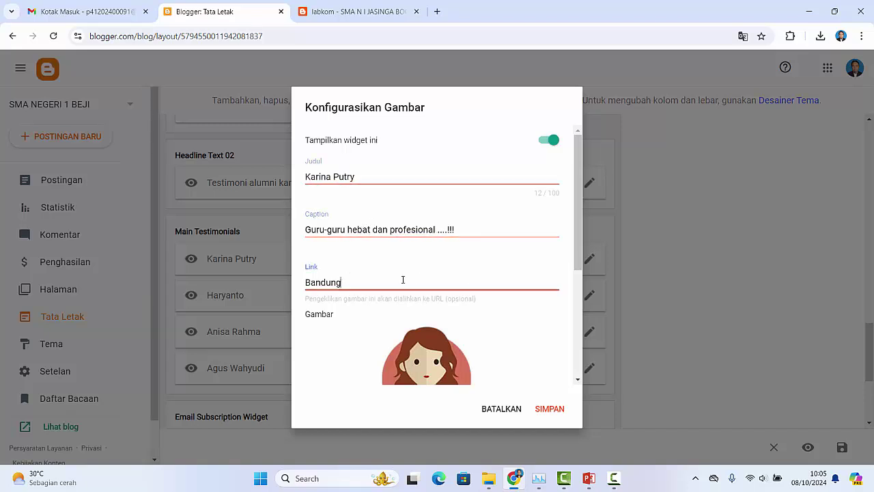
pyautogui.scroll(-3, 410, 283)
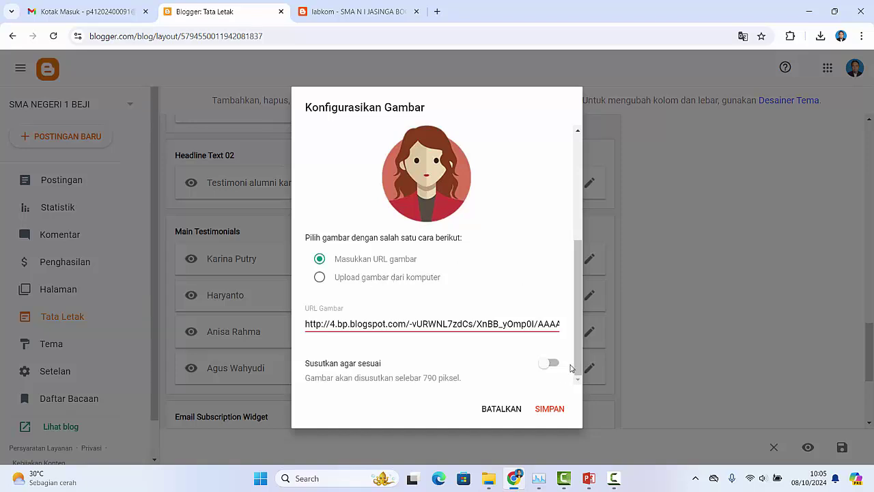
pyautogui.click(502, 409)
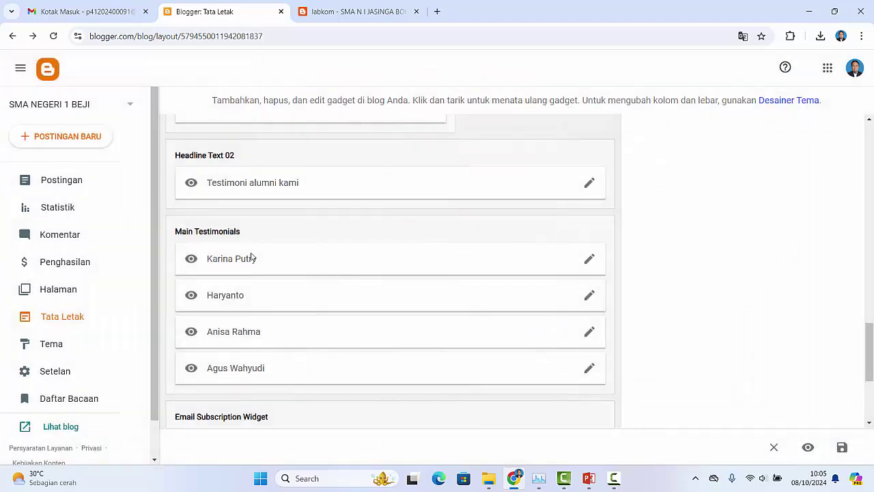
# Step: Scroll through the Tata Letak page, then view the labkom blog's Contact Info and Formulir Kontak footer
pyautogui.scroll(-3, 461, 345)
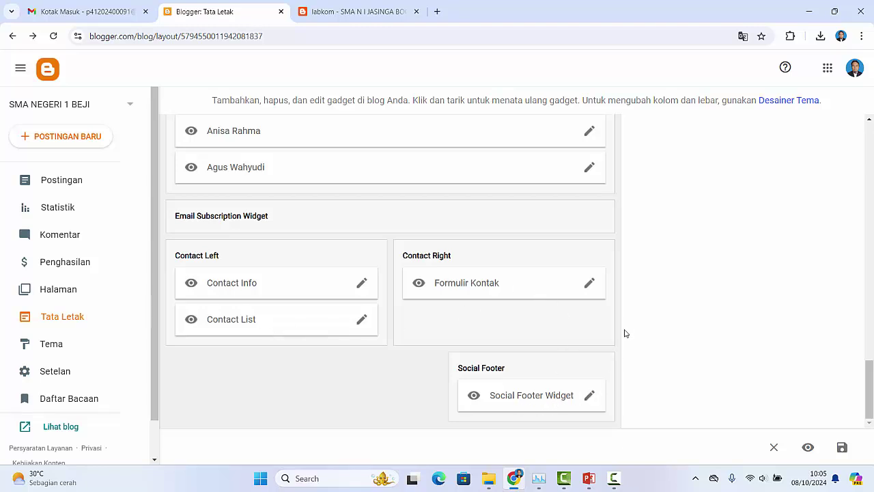
pyautogui.scroll(15, 625, 331)
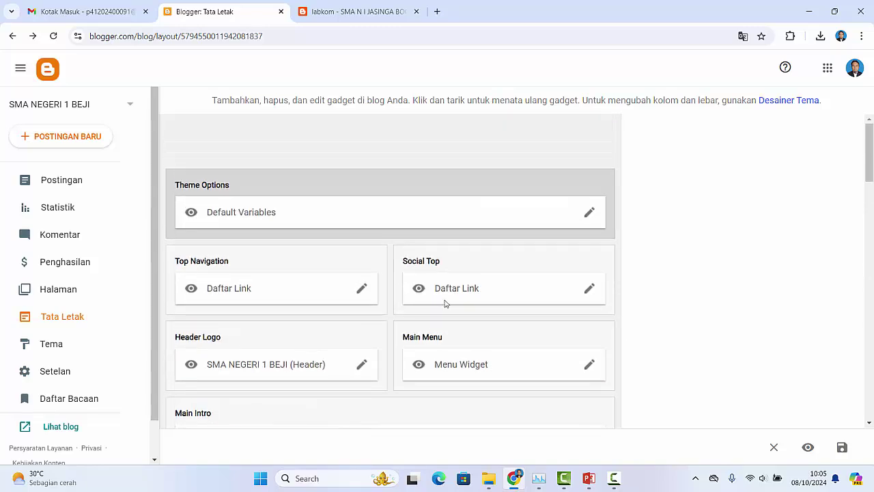
pyautogui.scroll(-10, 638, 347)
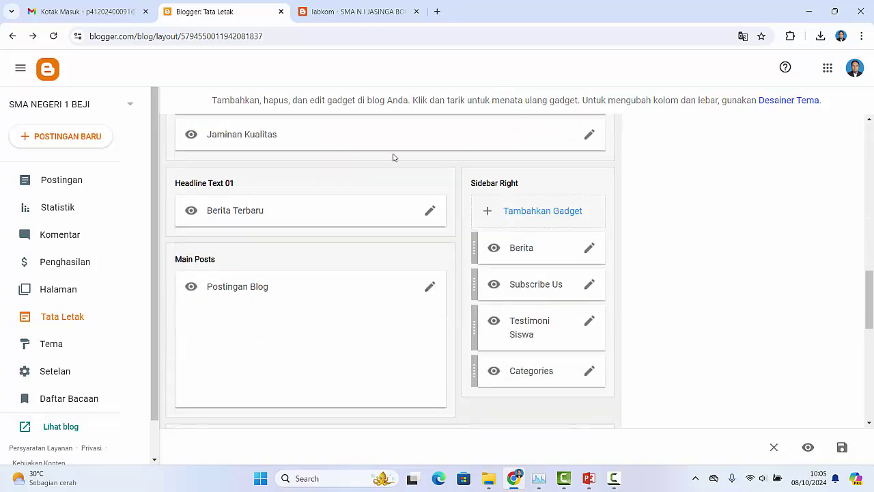
pyautogui.click(355, 11)
pyautogui.scroll(-4, 610, 219)
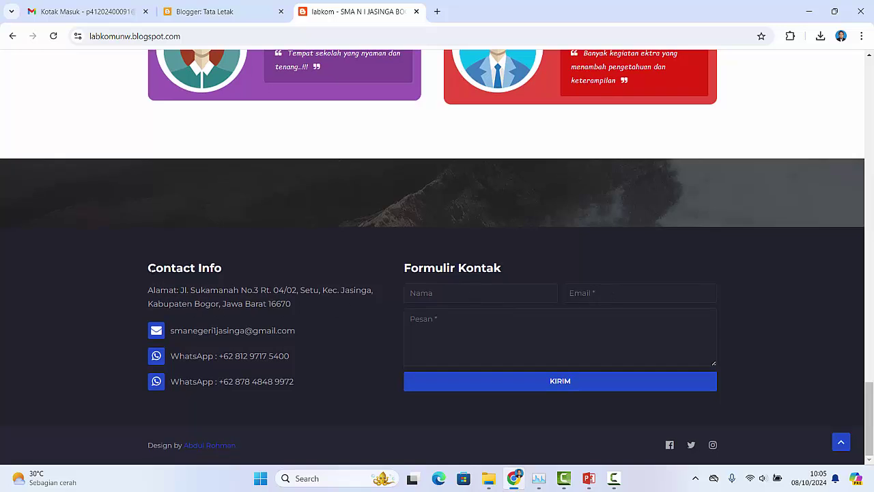
# Step: Select the footer's Contact Info heading, address and Formulir Kontak heading
pyautogui.moveTo(149, 267); pyautogui.dragTo(236, 267)
pyautogui.moveTo(148, 289); pyautogui.dragTo(305, 307)
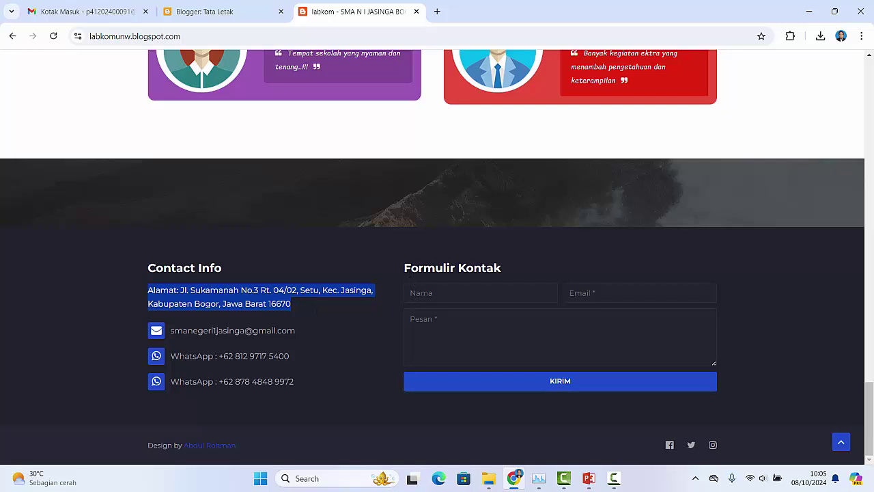
pyautogui.moveTo(404, 268); pyautogui.dragTo(504, 272)
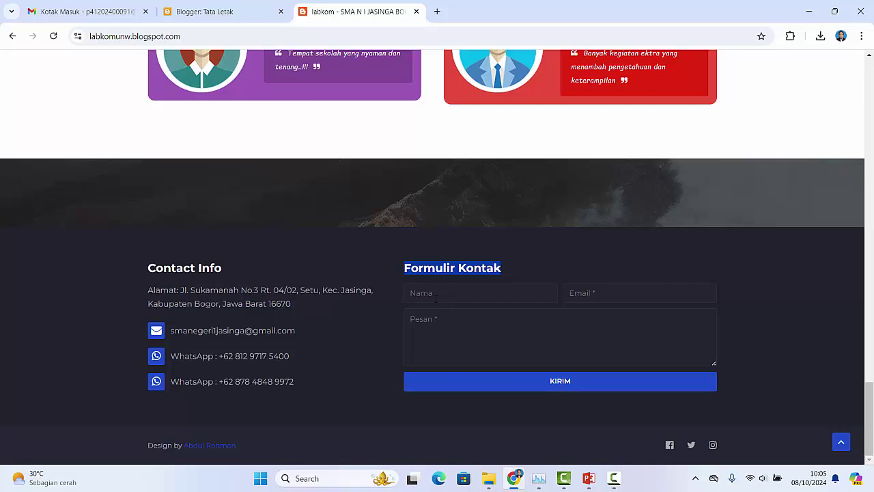
# Step: Enter a name and an email address in the Formulir Kontak fields
pyautogui.click(433, 295)
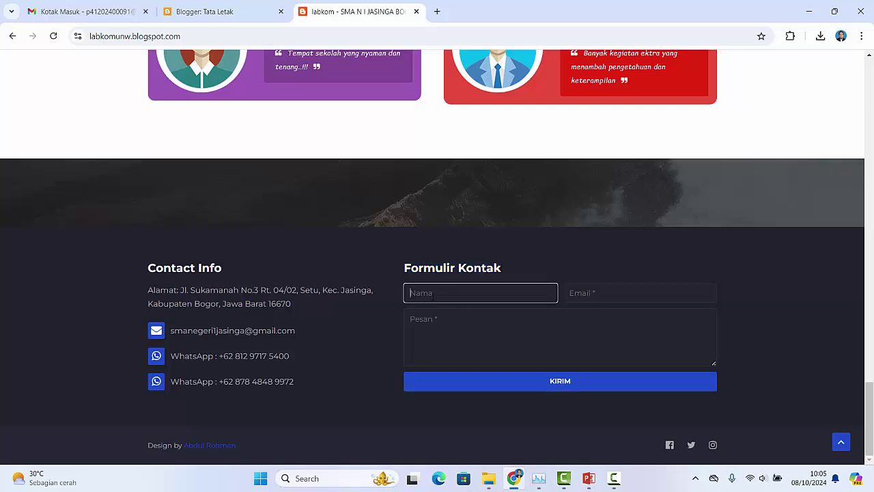
pyautogui.click(595, 291)
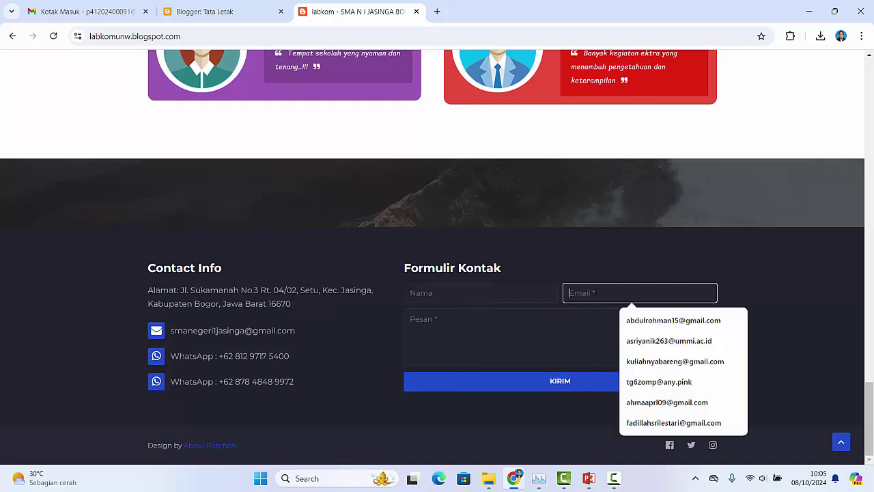
pyautogui.click(449, 293)
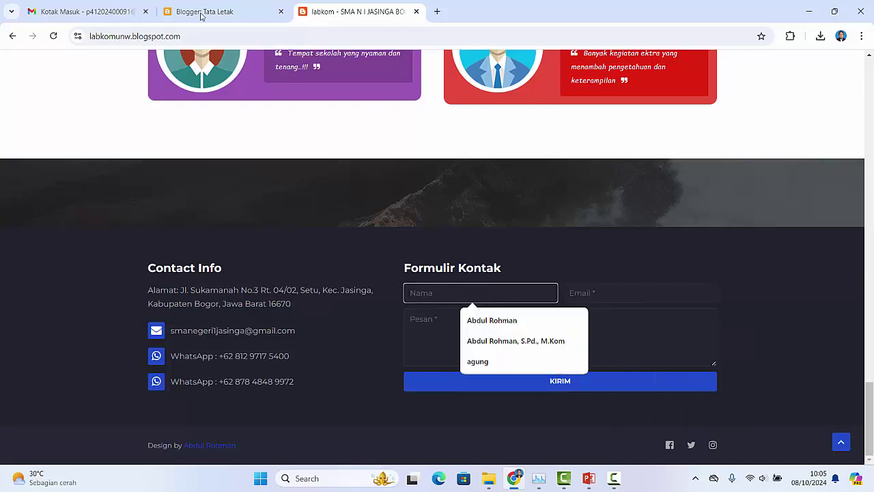
pyautogui.click(609, 292)
pyautogui.click(478, 296)
pyautogui.write('Z')
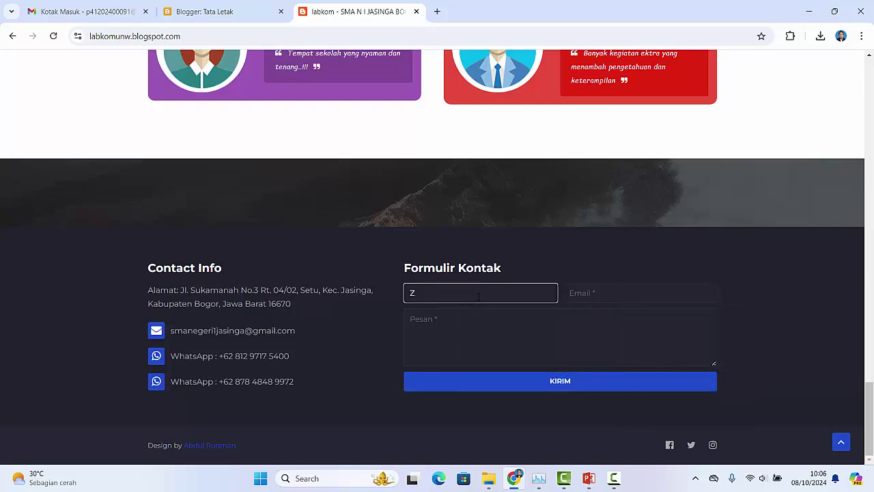
pyautogui.press('BackSpace')
pyautogui.write('Asep')
pyautogui.press('Tab')
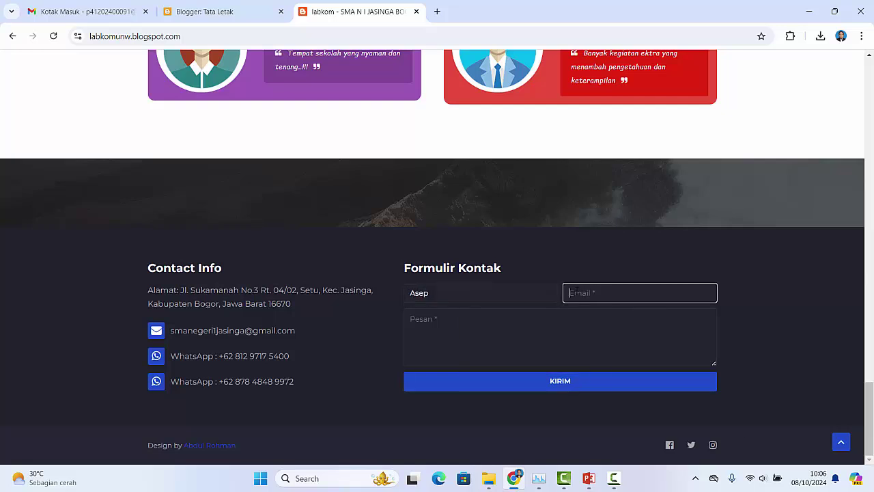
# Step: Write the message 'sukses selalu', send the form, and switch to the Gmail inbox
pyautogui.click(485, 327)
pyautogui.write('suk')
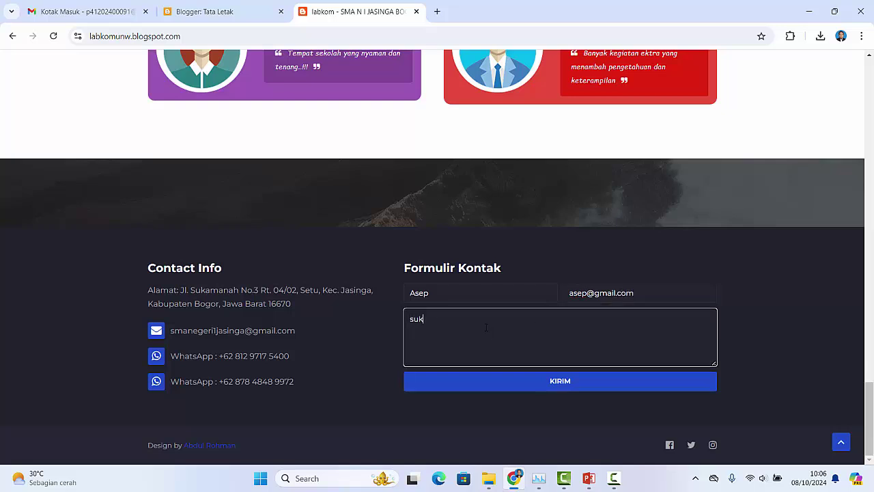
pyautogui.write('ses selalu')
pyautogui.click(547, 387)
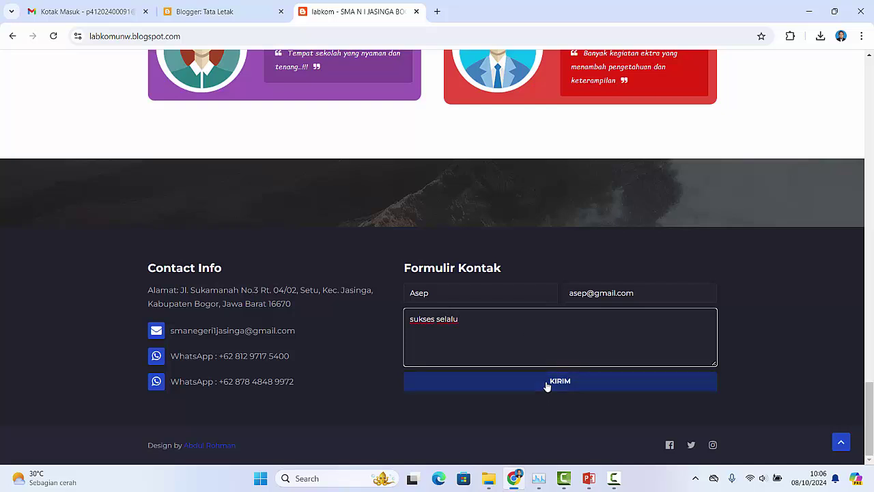
pyautogui.click(546, 386)
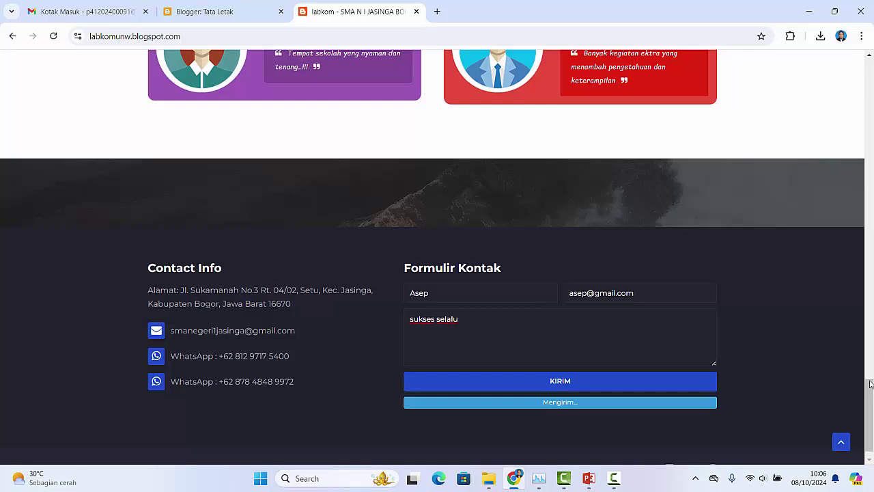
pyautogui.moveTo(872, 391); pyautogui.dragTo(873, 409)
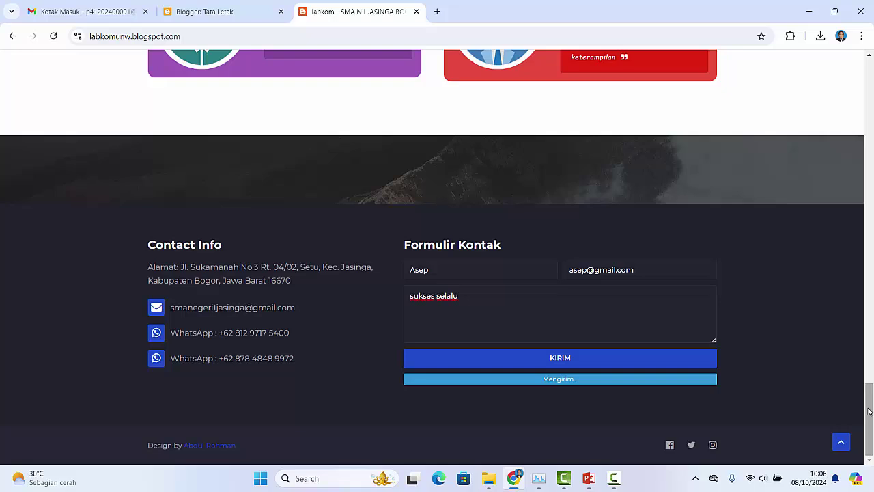
pyautogui.click(82, 13)
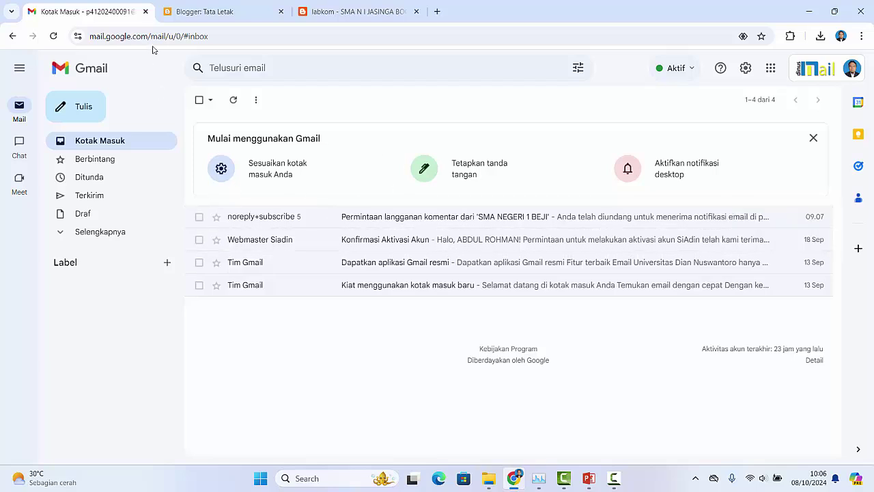
# Step: Return to the reference blog and scroll back up to its alumni testimonials
pyautogui.click(350, 16)
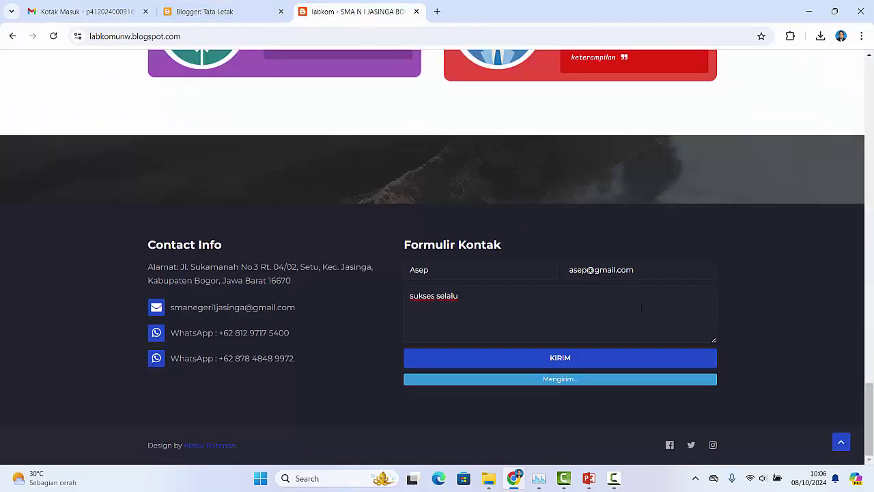
pyautogui.scroll(2, 747, 333)
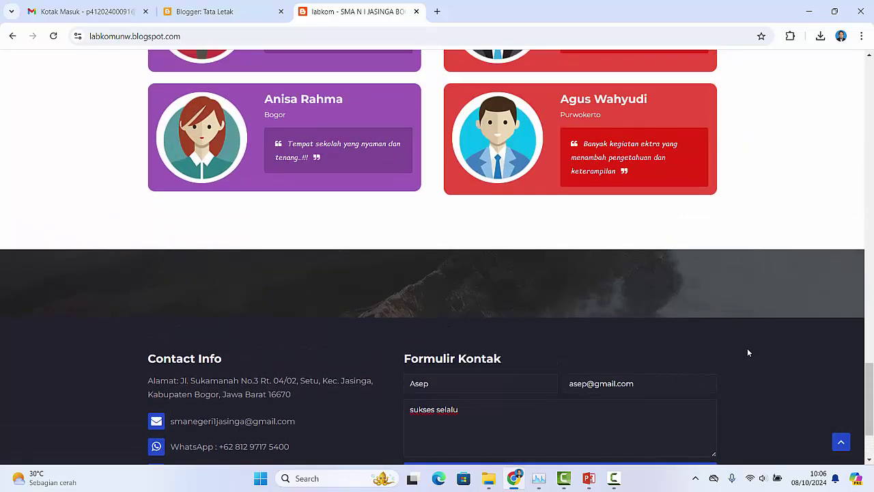
pyautogui.scroll(2, 748, 352)
pyautogui.scroll(-4, 746, 362)
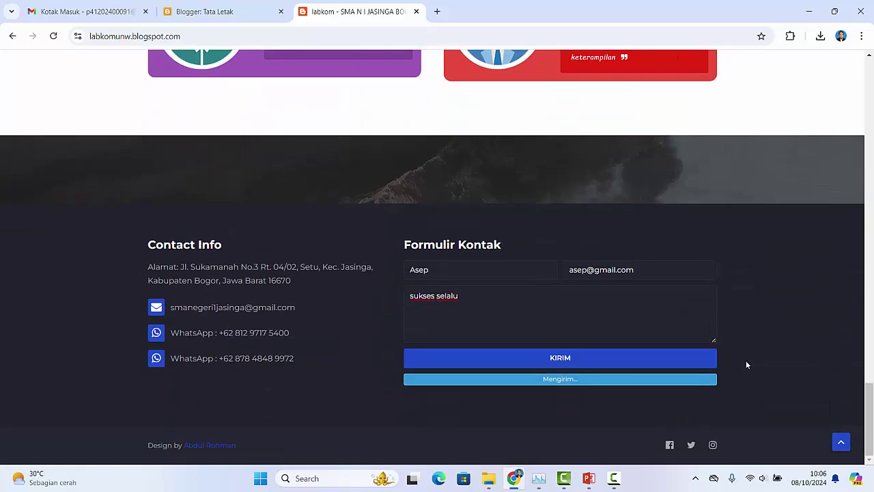
pyautogui.scroll(8, 746, 365)
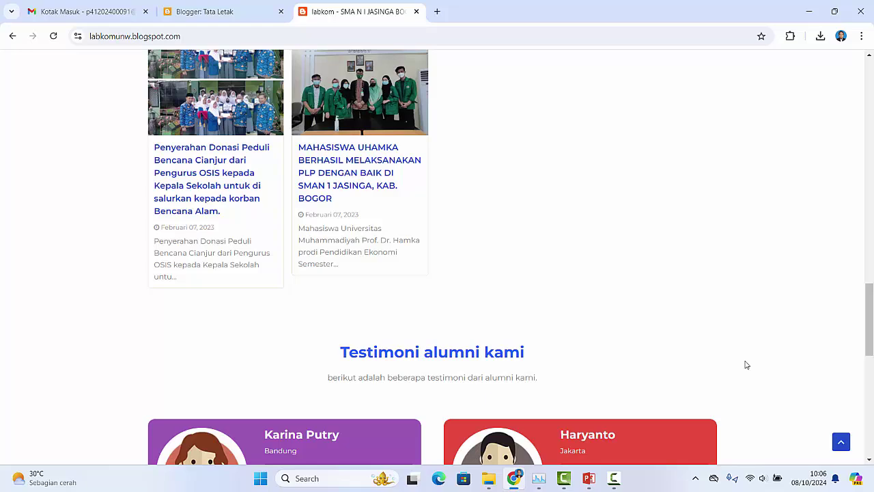
pyautogui.scroll(4, 747, 365)
pyautogui.click(219, 12)
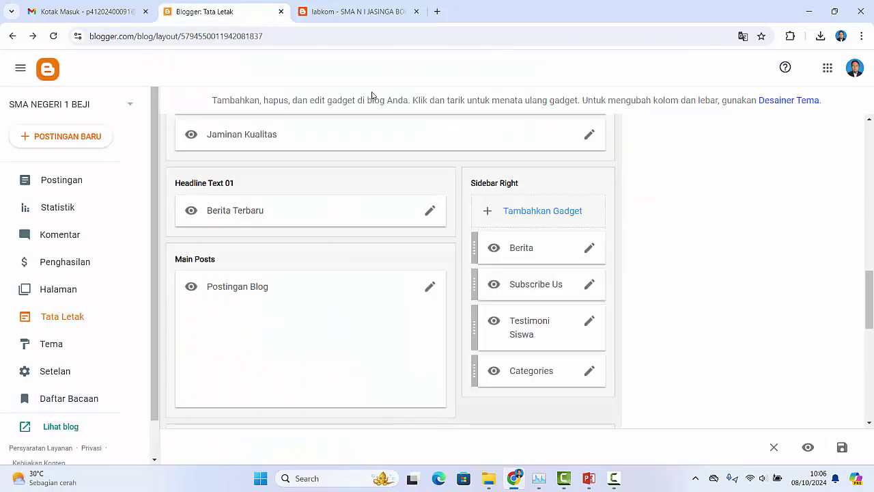
pyautogui.scroll(10, 479, 321)
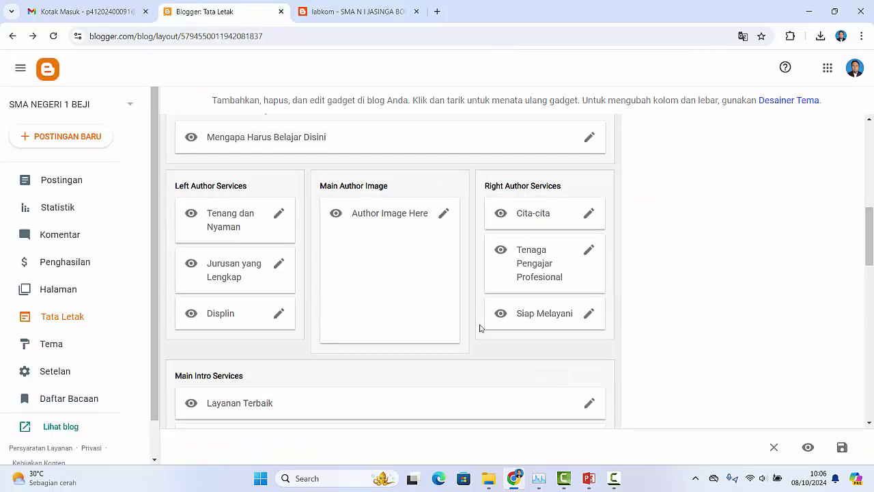
pyautogui.scroll(5, 480, 327)
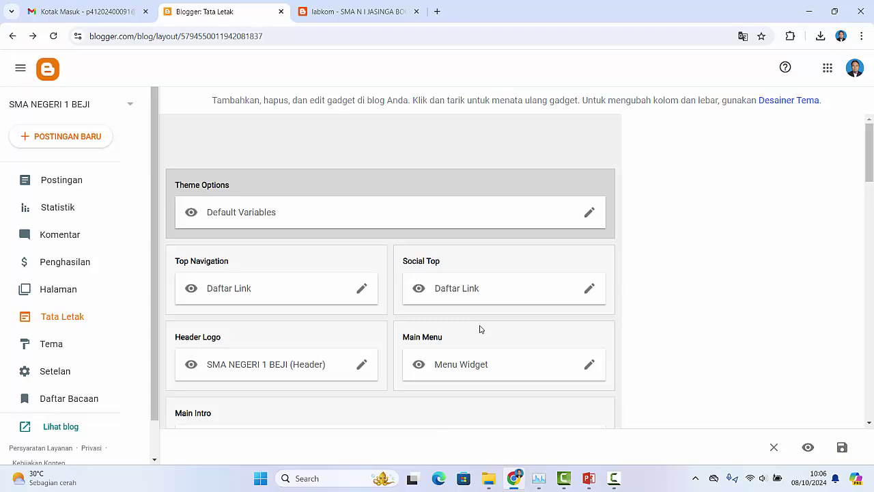